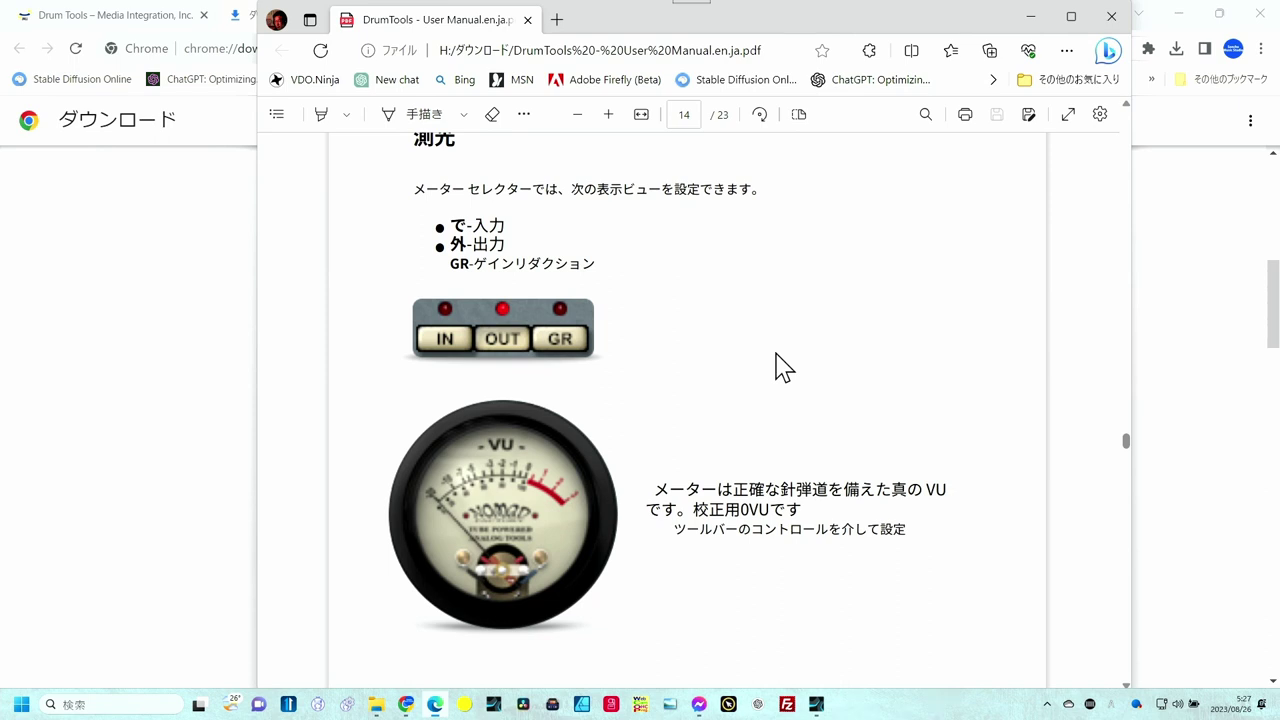
Examine the DrumTools manual's kick and snare preset frequencies for the Lows and Highs EQ
{"action": "scroll", "coordinate": [783, 368], "scroll_direction": "down", "scroll_amount": 20}
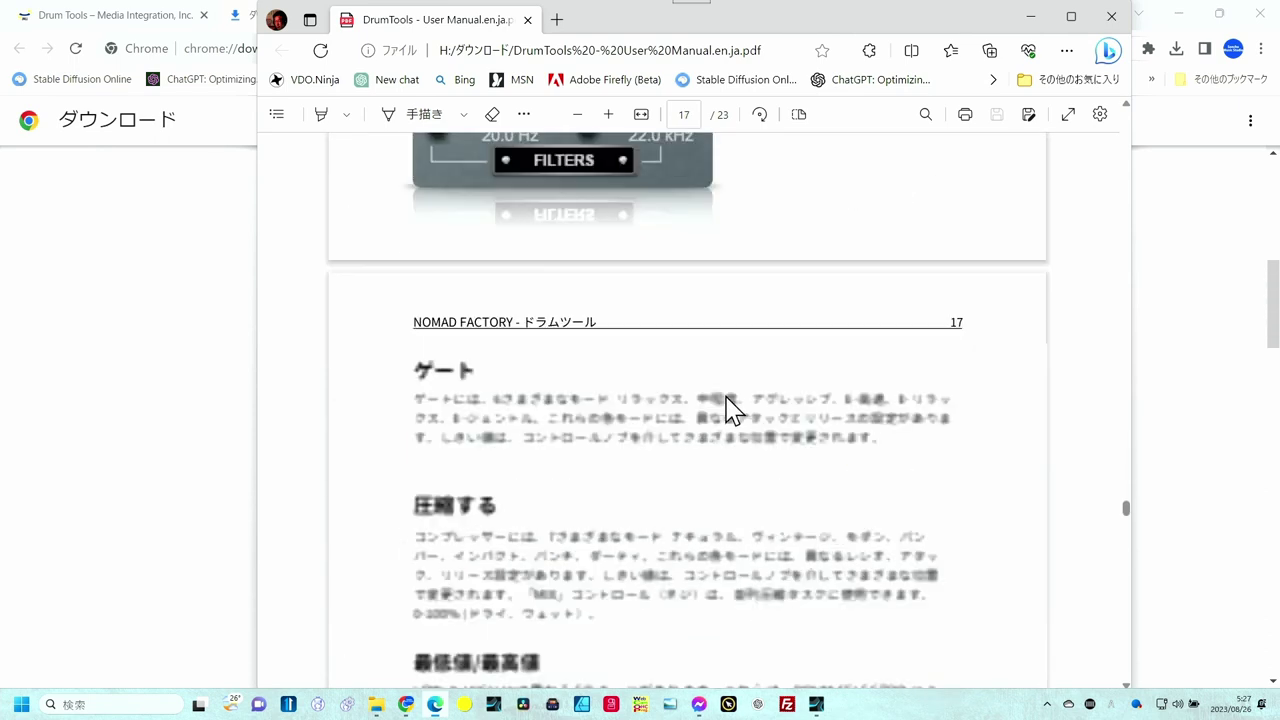
{"action": "scroll", "coordinate": [716, 435], "scroll_direction": "down", "scroll_amount": 5}
{"action": "scroll", "coordinate": [711, 423], "scroll_direction": "up", "scroll_amount": 3}
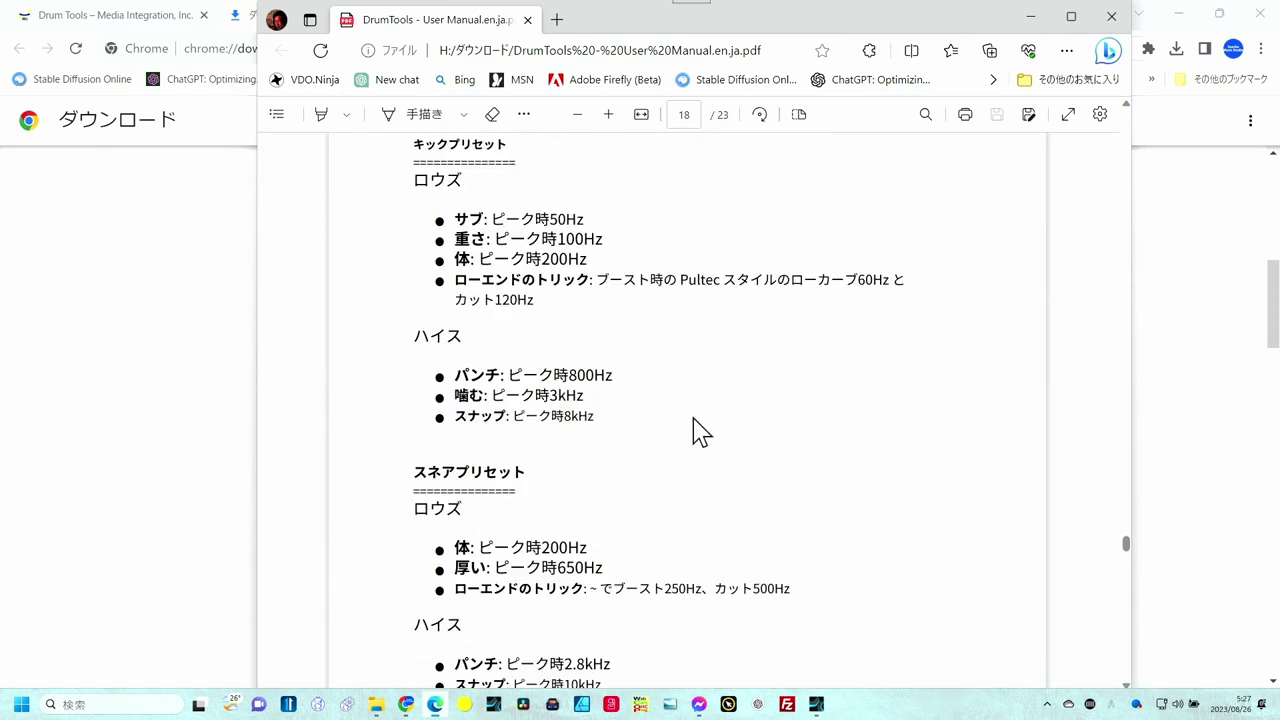
{"action": "scroll", "coordinate": [697, 430], "scroll_direction": "up", "scroll_amount": 4}
{"action": "scroll", "coordinate": [606, 451], "scroll_direction": "down", "scroll_amount": 2}
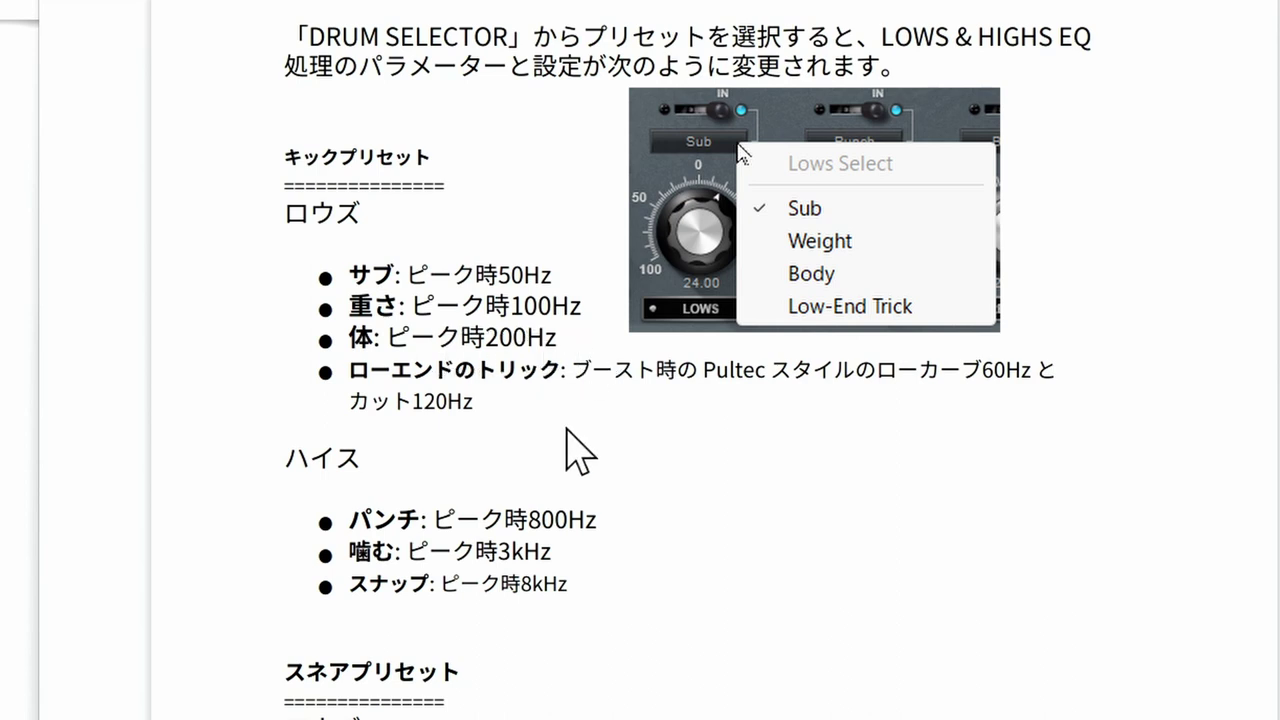
{"action": "scroll", "coordinate": [371, 341], "scroll_direction": "down", "scroll_amount": 3}
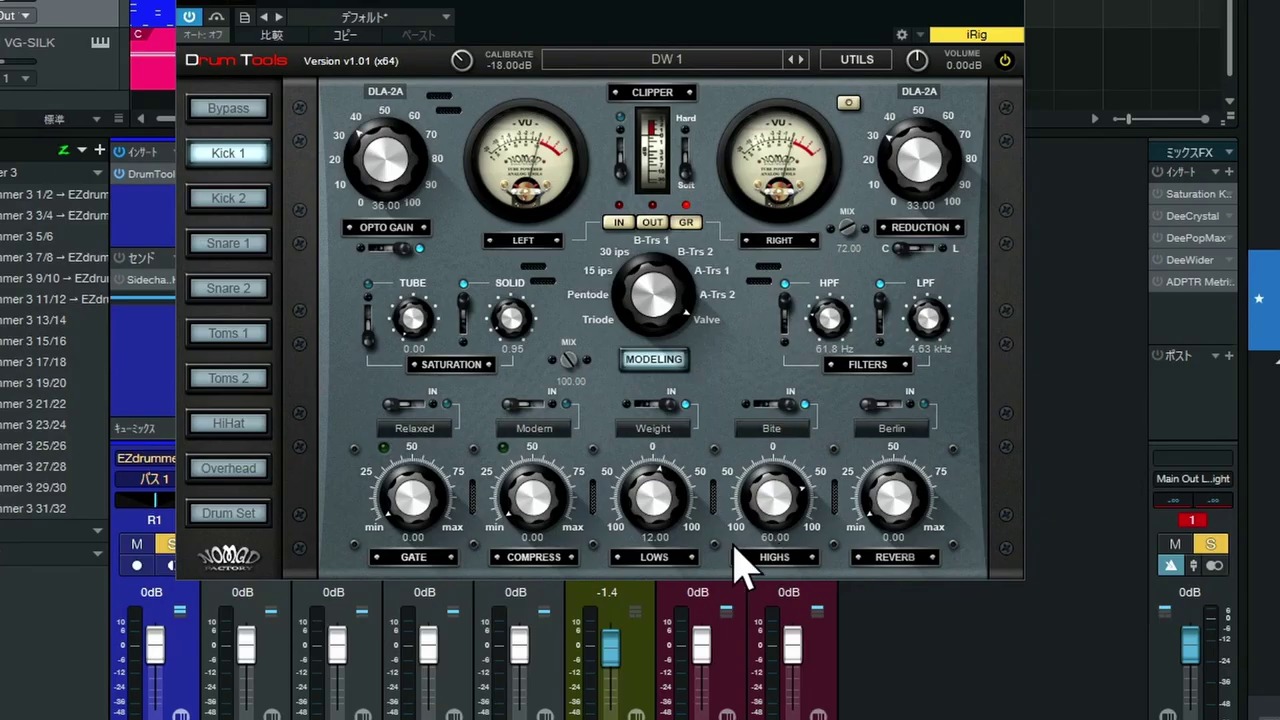
View the Highs and Lows EQ options offered for the Snare 1 selection, and return the drum selector to Kick 1
{"action": "left_click", "coordinate": [239, 197]}
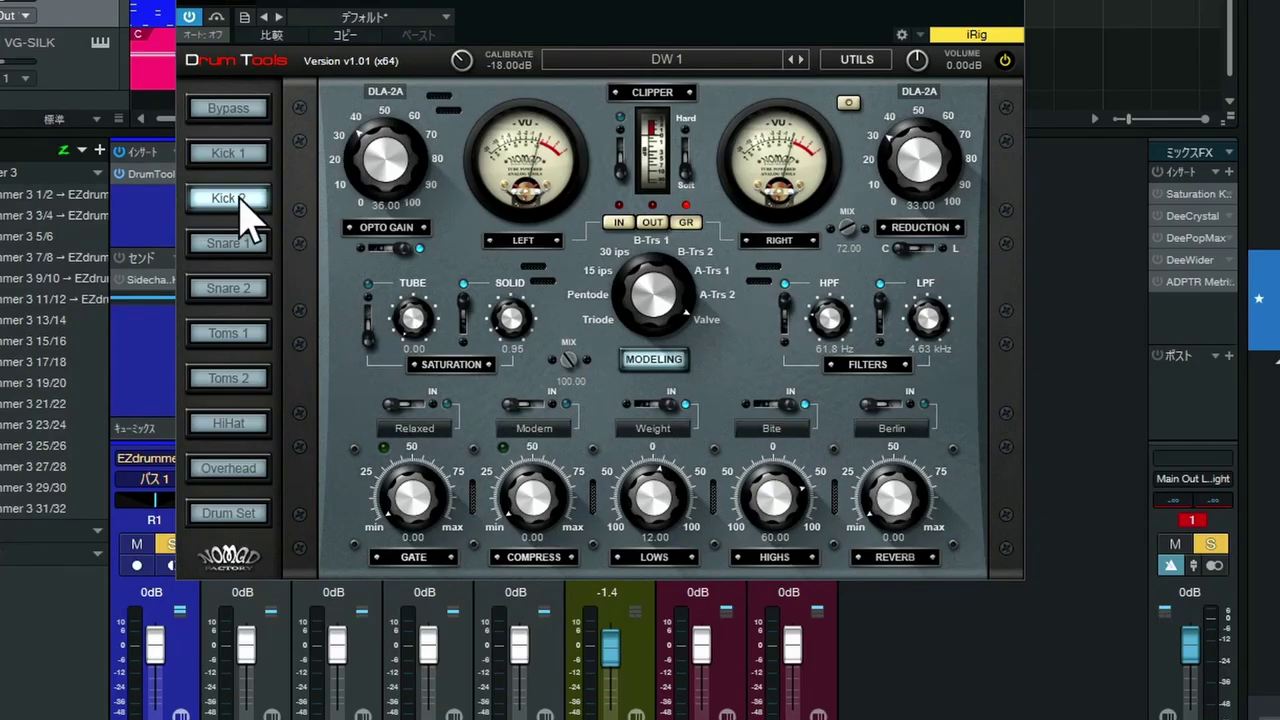
{"action": "left_click", "coordinate": [228, 243]}
{"action": "left_click", "coordinate": [768, 428]}
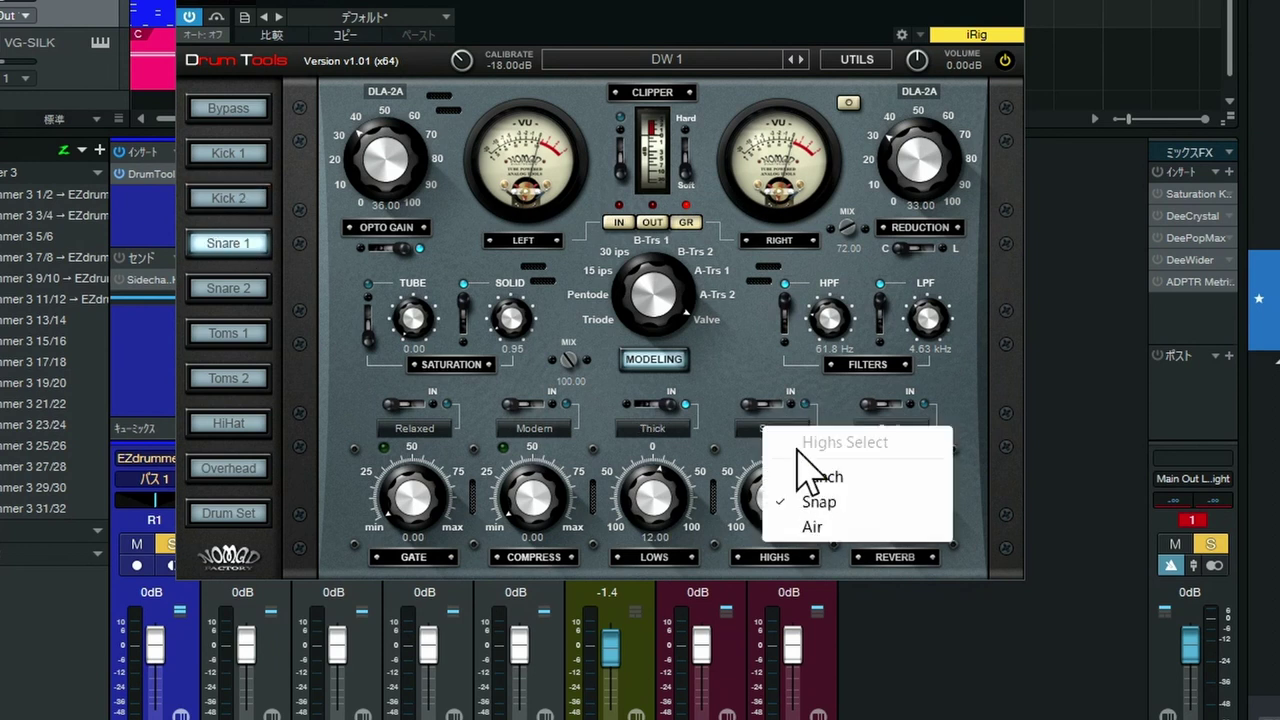
{"action": "left_click", "coordinate": [661, 430]}
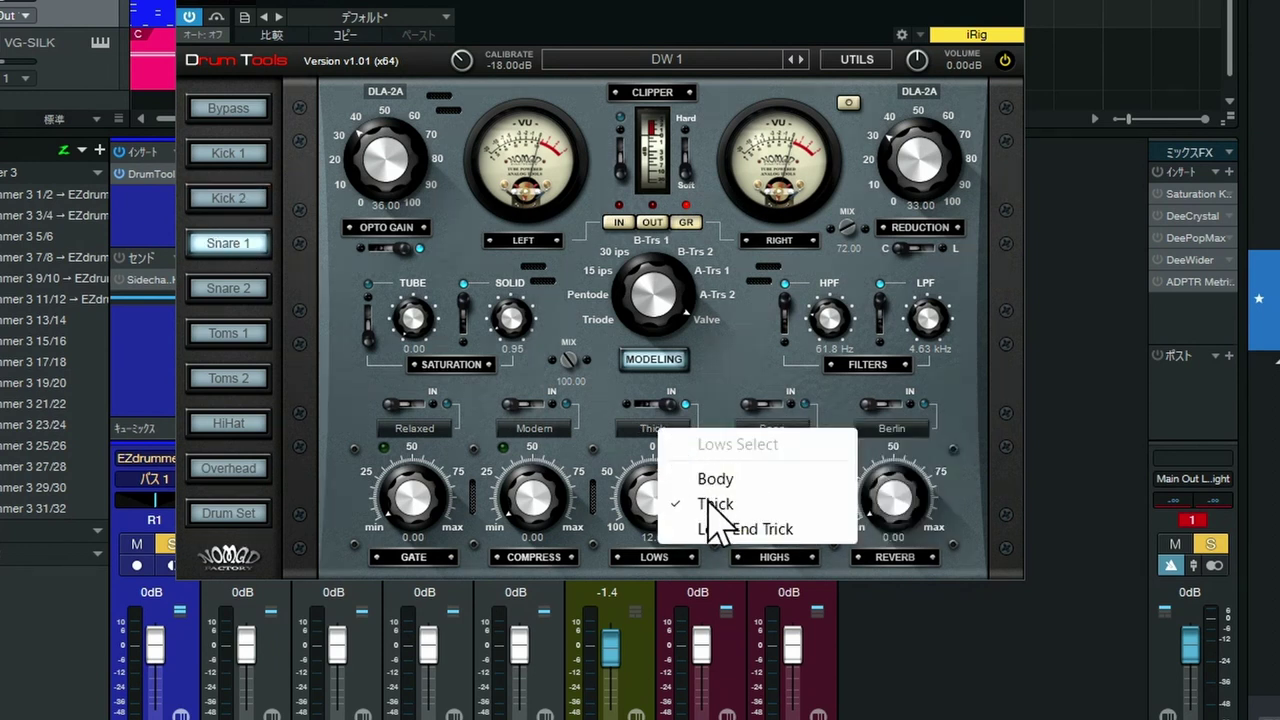
{"action": "left_click", "coordinate": [738, 405]}
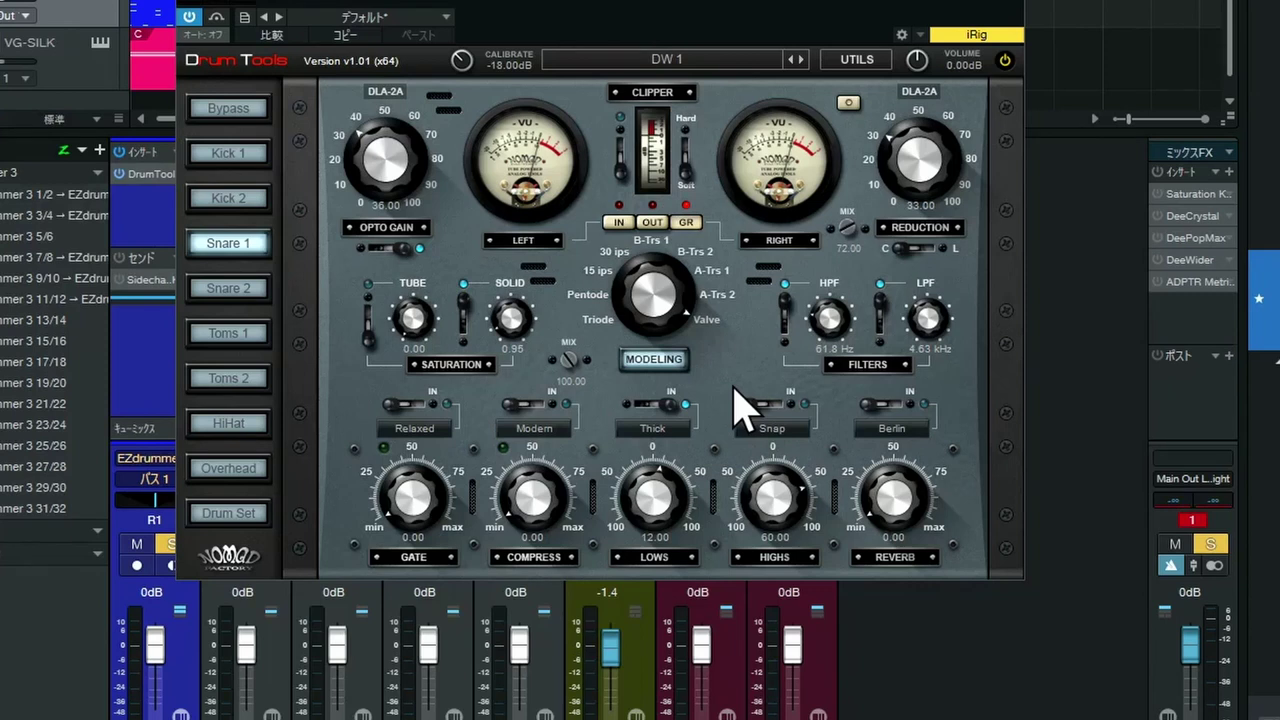
{"action": "left_click", "coordinate": [233, 153]}
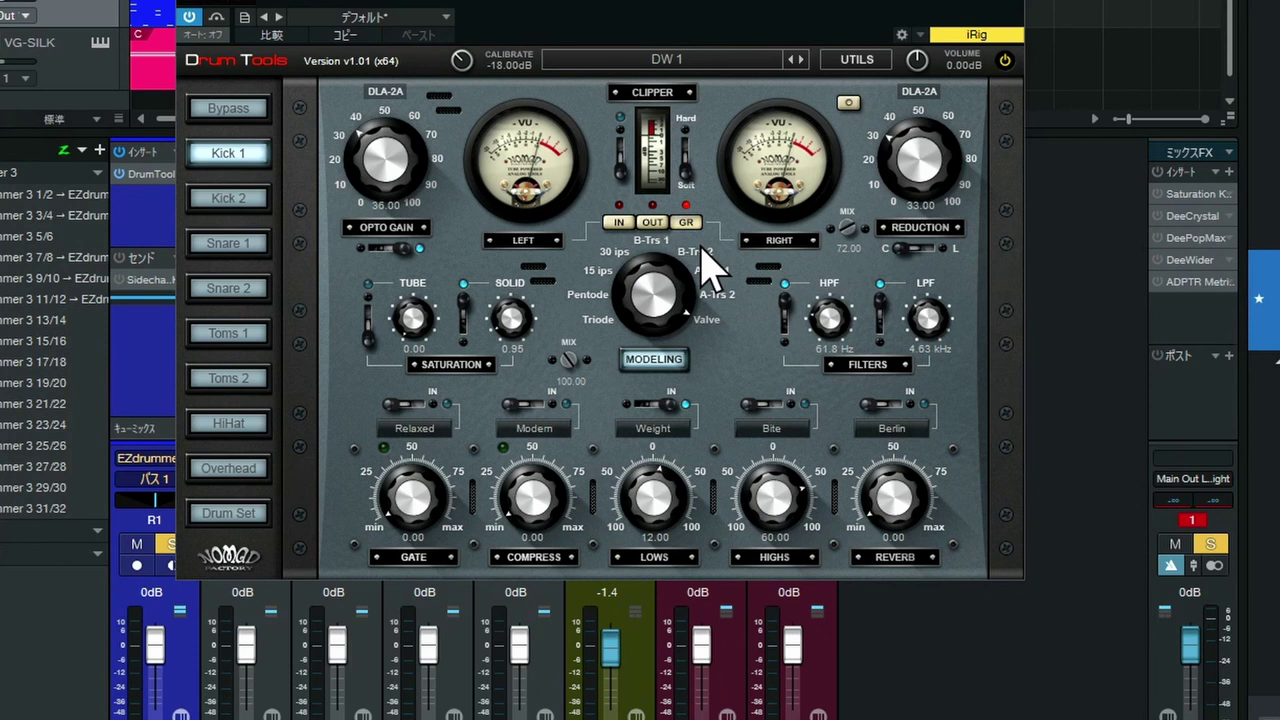
Set the kick channel's DrumTools meters to input level and its VU calibration to -12.24 dB
{"action": "left_click", "coordinate": [620, 224]}
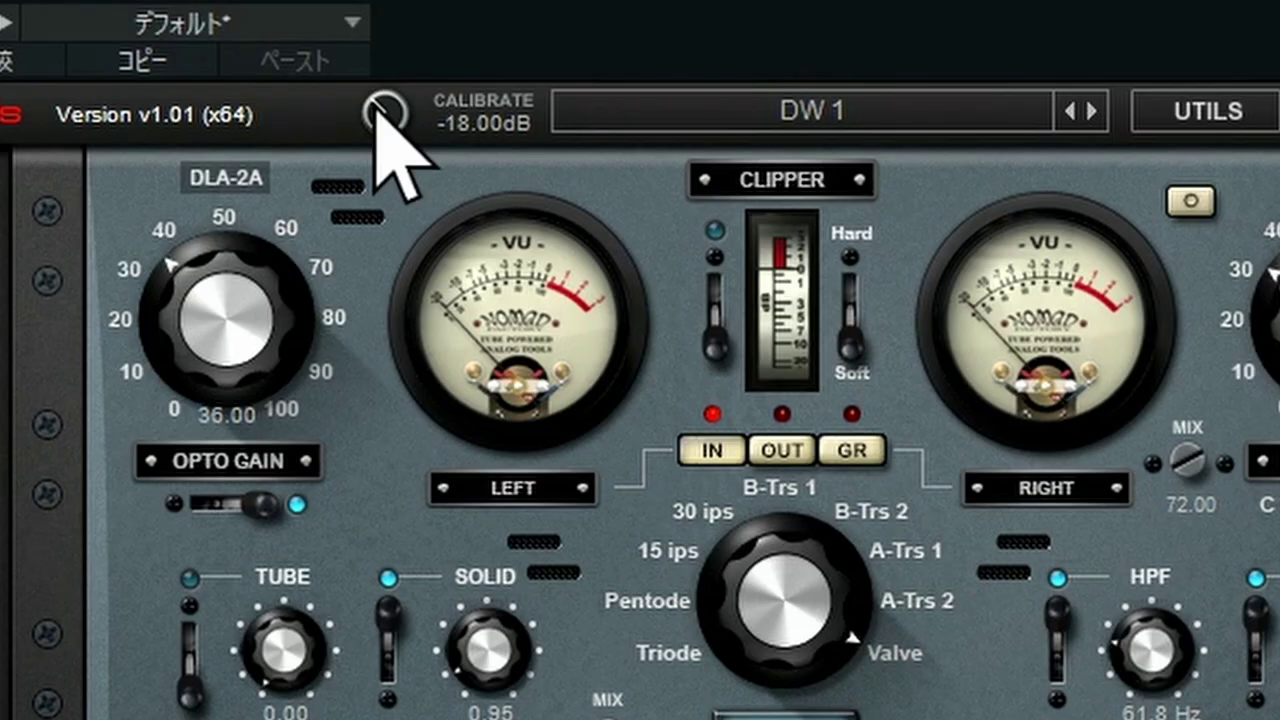
{"action": "left_click_drag", "start_coordinate": [459, 61], "coordinate": [458, 25]}
{"action": "left_click_drag", "start_coordinate": [377, 42], "coordinate": [382, 0]}
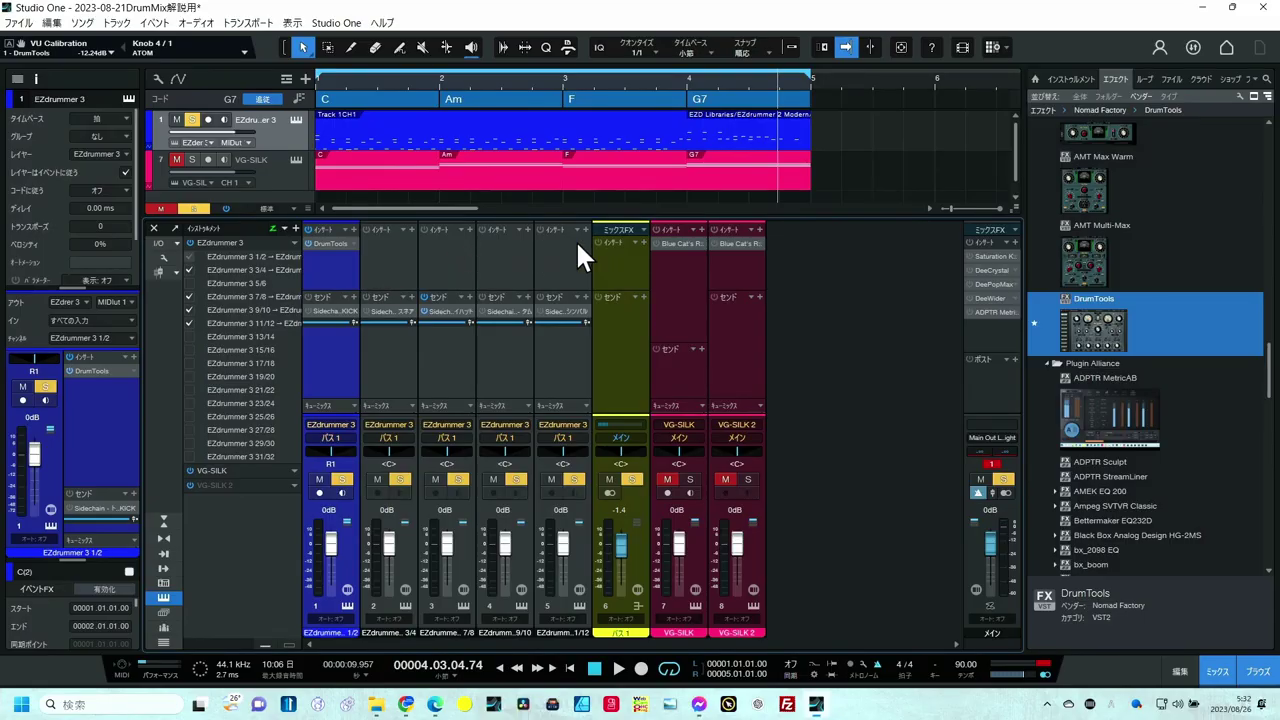
Copy the kick channel's DrumTools insert to the other four EZdrummer channels and close the plug-in window
{"action": "left_click", "coordinate": [401, 244]}
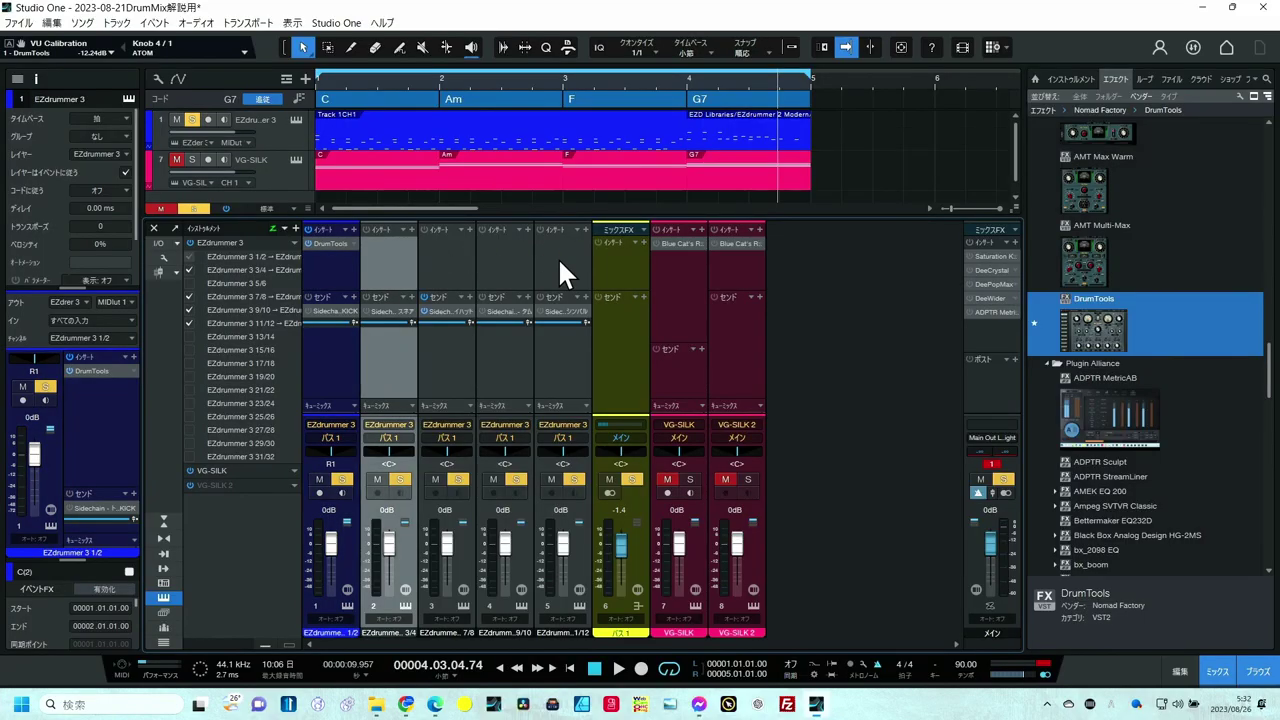
{"action": "left_click", "coordinate": [558, 257], "text": "shift"}
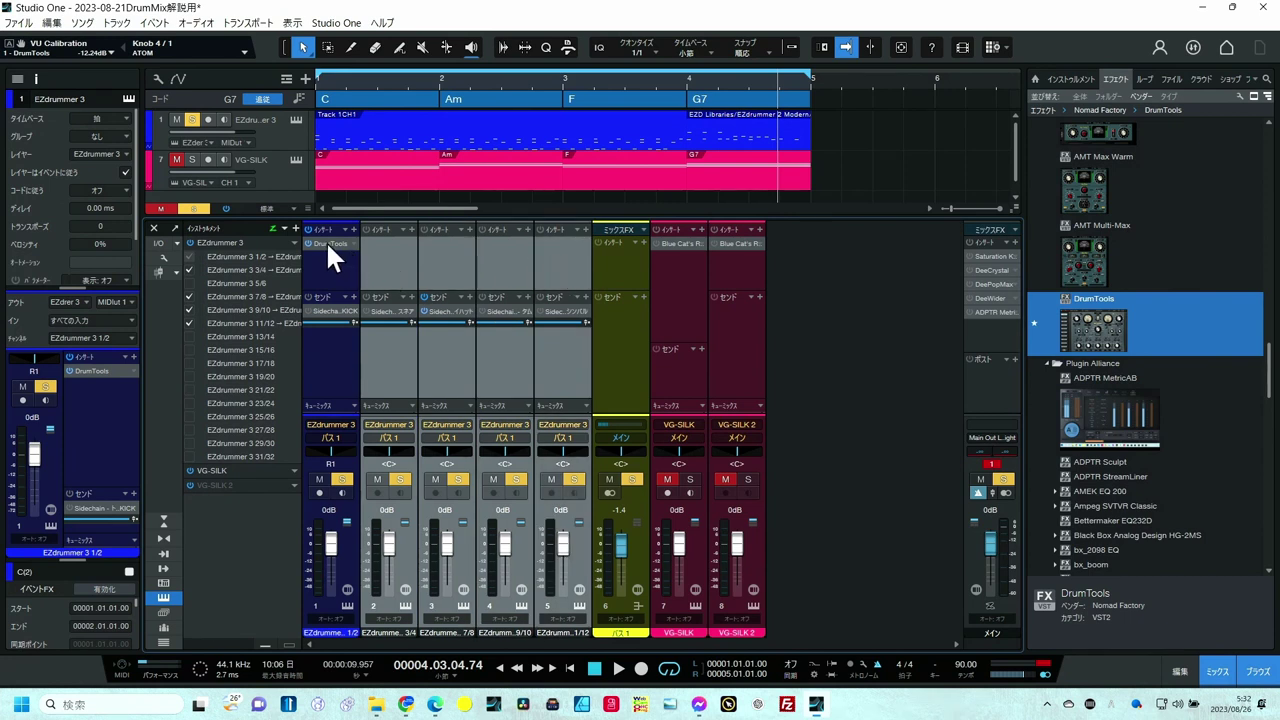
{"action": "left_click_drag", "start_coordinate": [327, 241], "coordinate": [381, 243]}
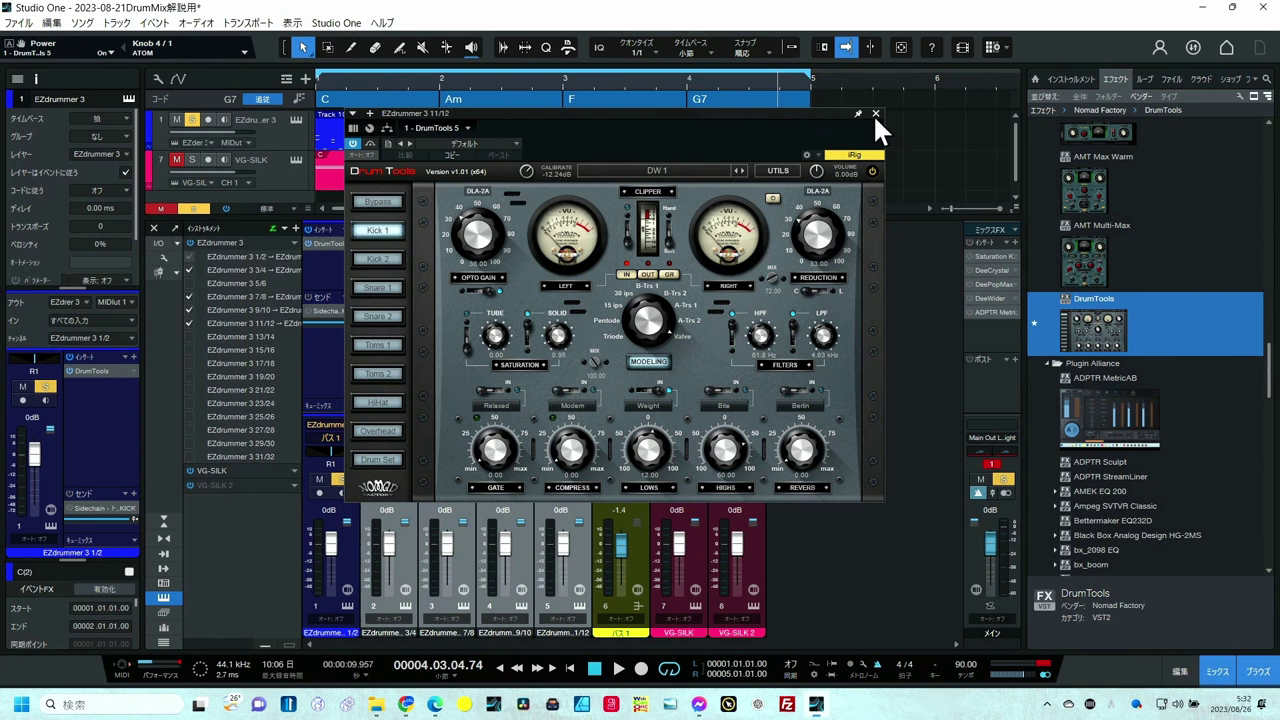
{"action": "left_click", "coordinate": [875, 113]}
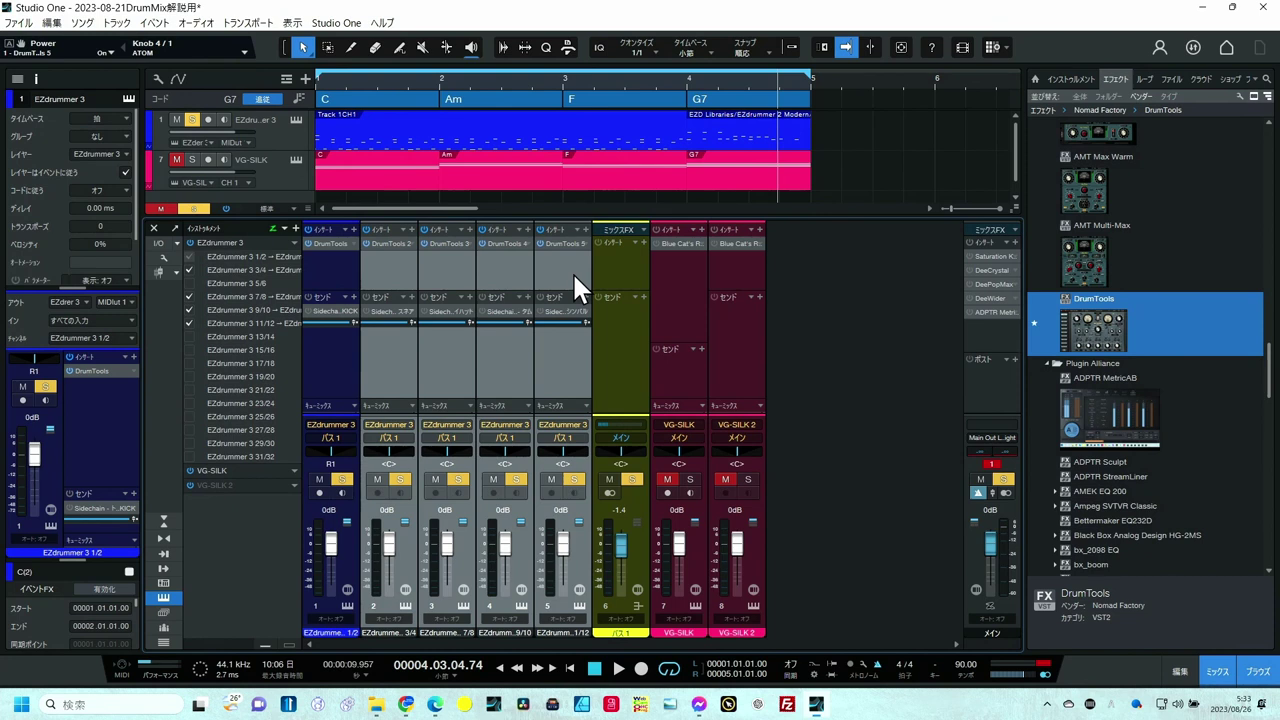
Switch DrumTools 2 on the snare channel to Snare 1 and load the Genre Rock snare preset Ayotte Maple 2
{"action": "left_click", "coordinate": [342, 247]}
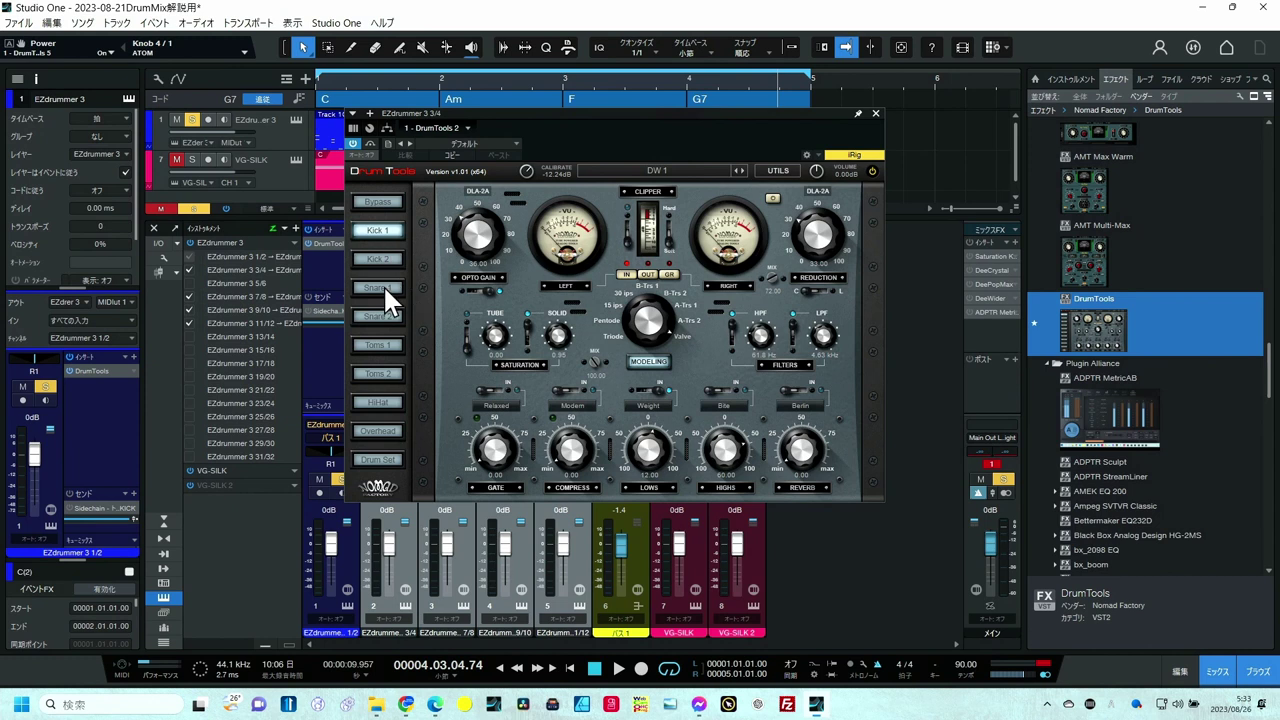
{"action": "left_click", "coordinate": [386, 290]}
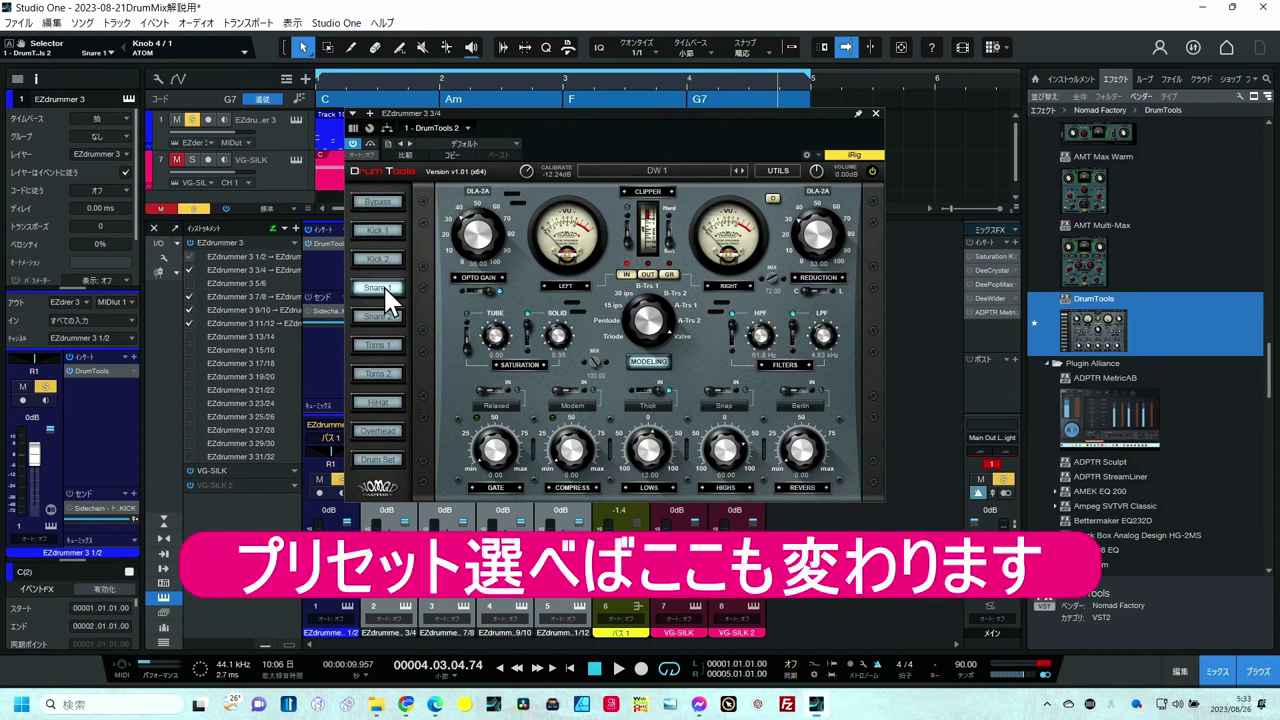
{"action": "left_click", "coordinate": [649, 167]}
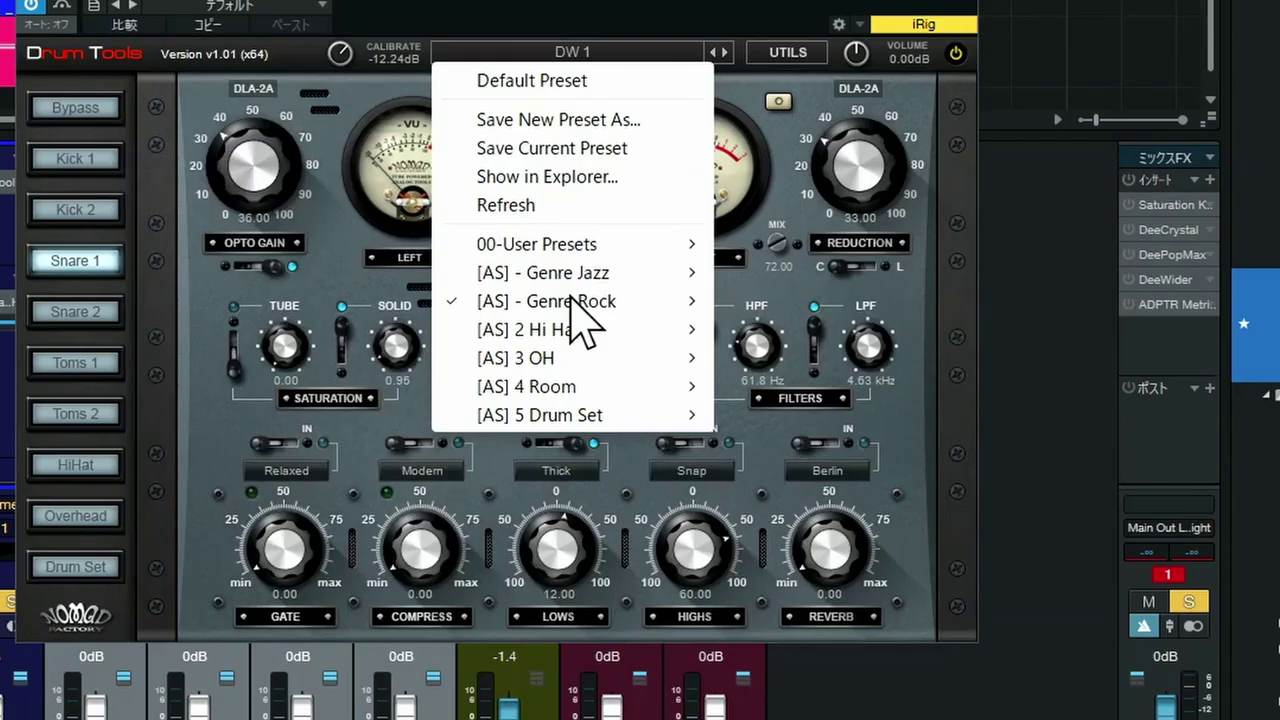
{"action": "mouse_move", "coordinate": [660, 311]}
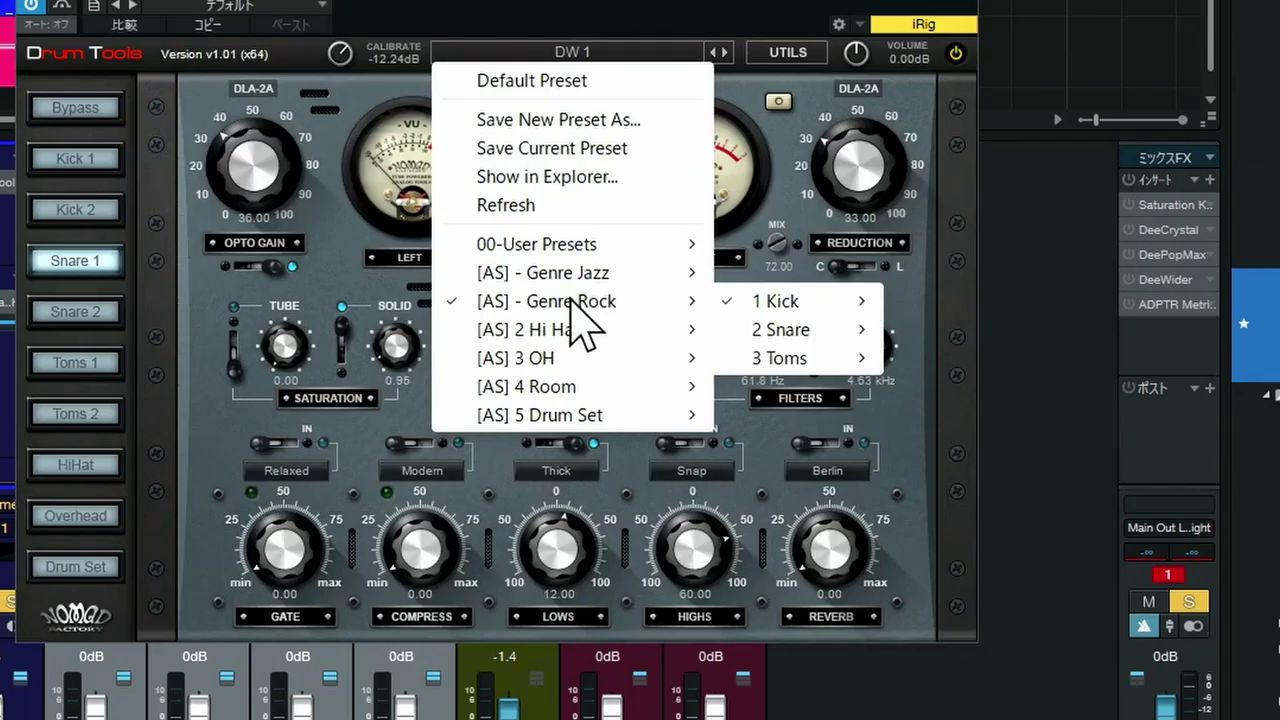
{"action": "mouse_move", "coordinate": [781, 327]}
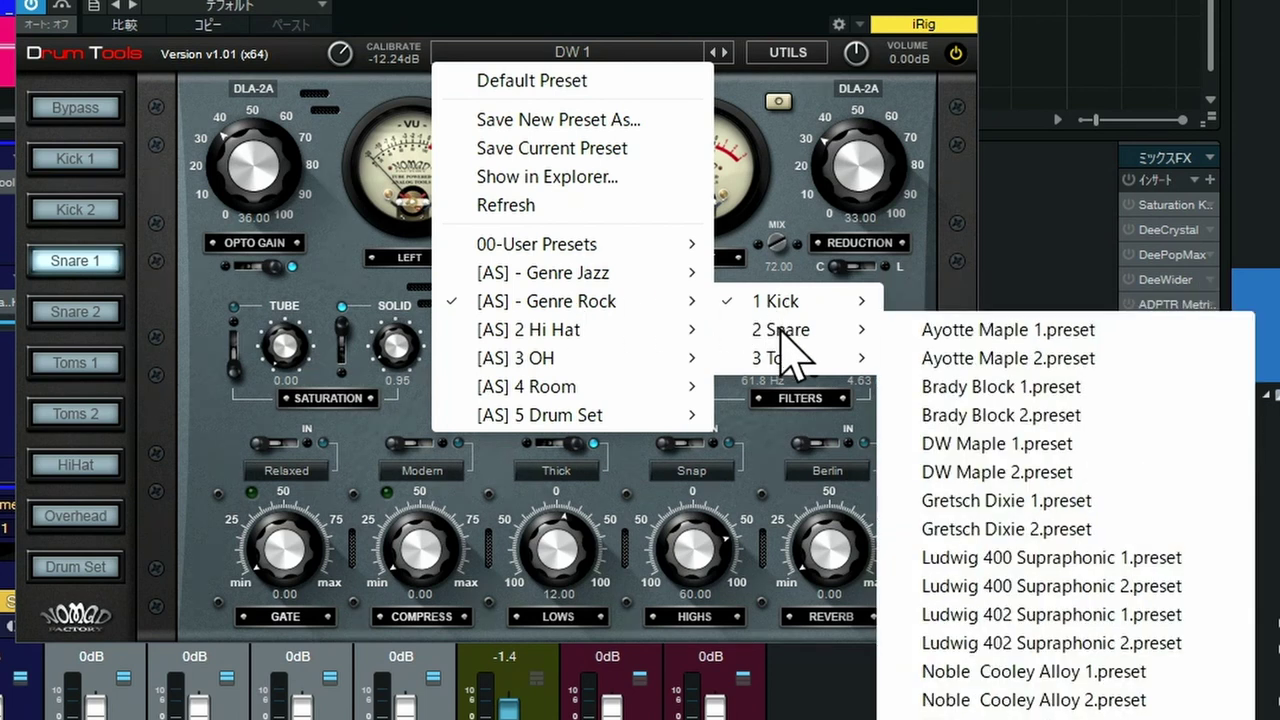
{"action": "left_click", "coordinate": [981, 360]}
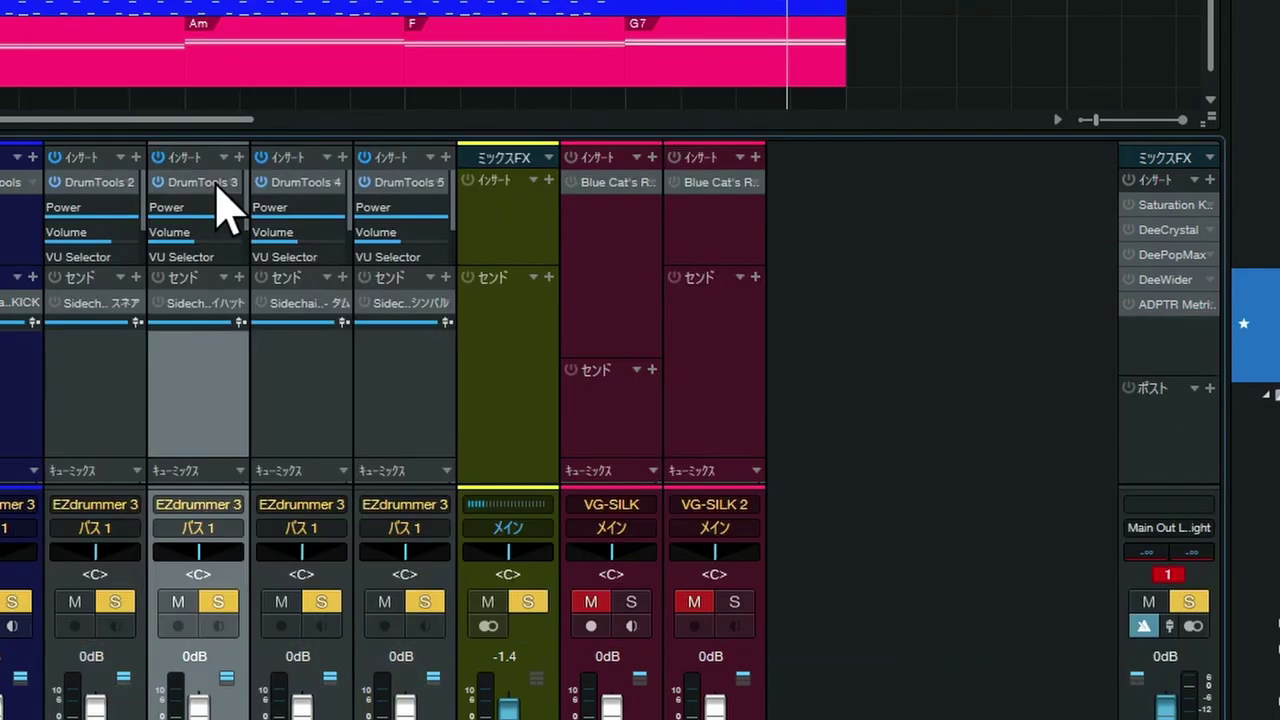
Switch DrumTools 3 on the hi-hat channel to HiHat and load the first preset from [AS] 2 Hi Hat
{"action": "left_click", "coordinate": [225, 205]}
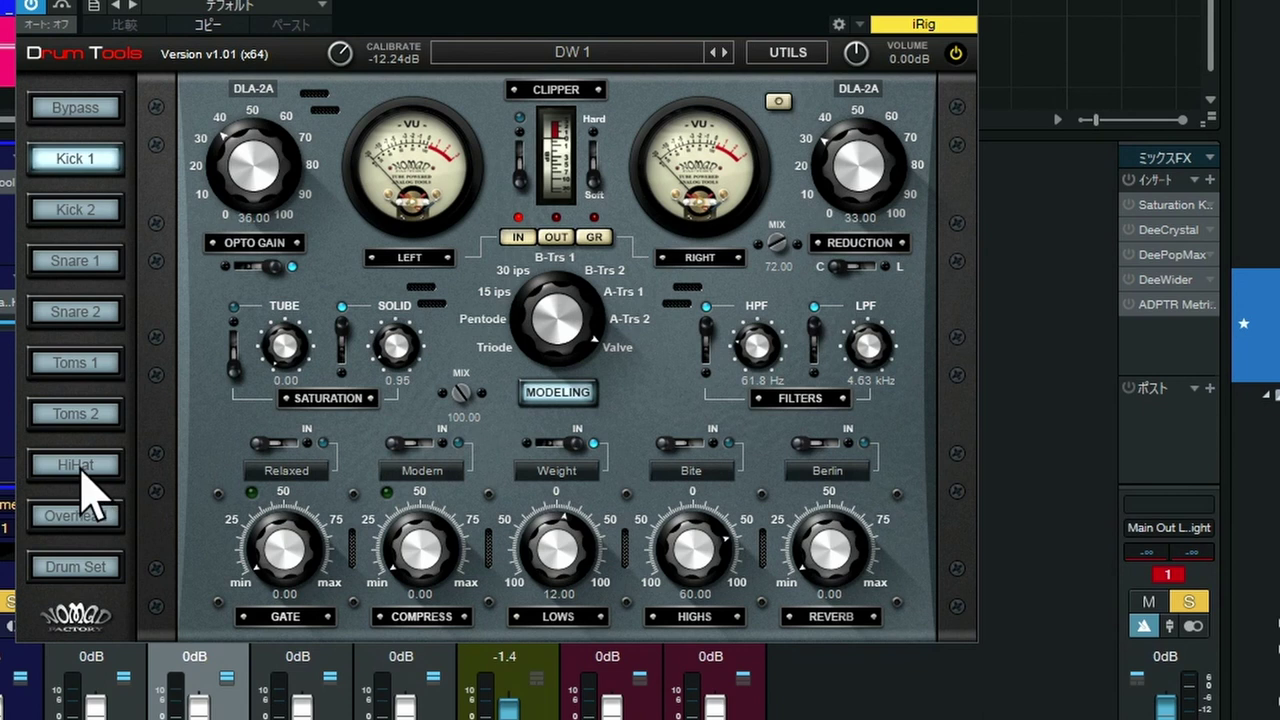
{"action": "left_click", "coordinate": [79, 470]}
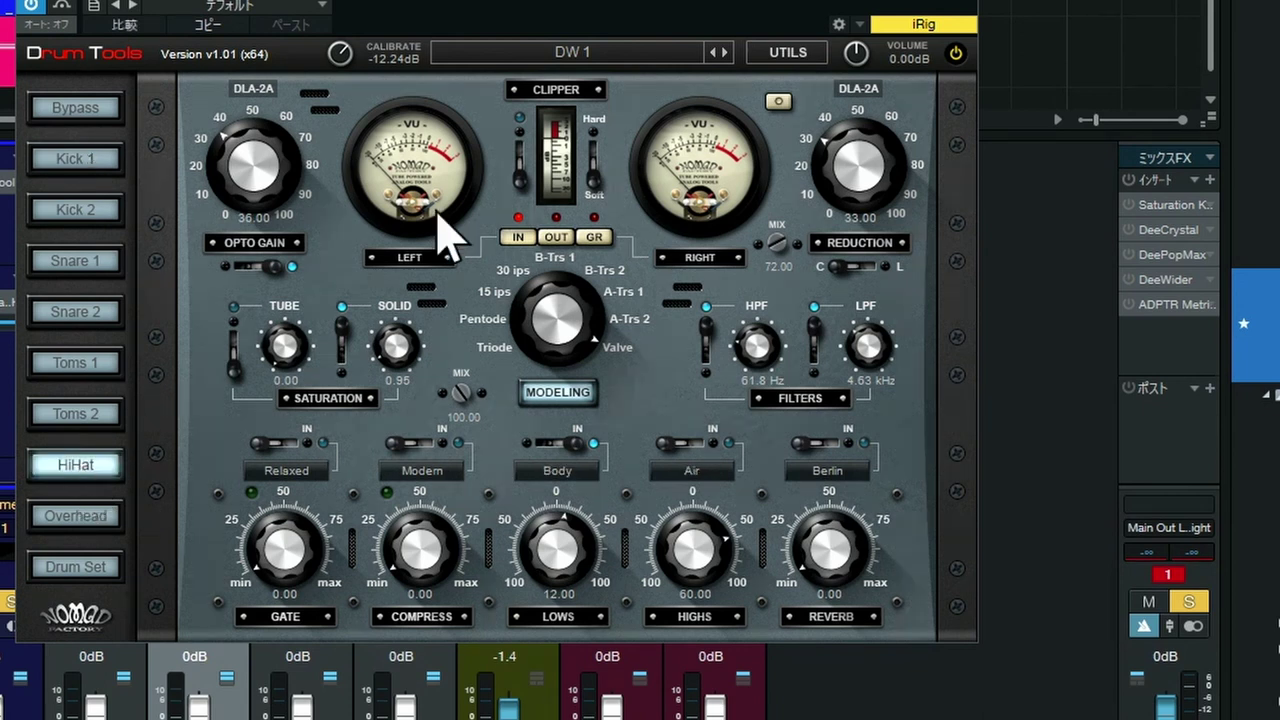
{"action": "left_click", "coordinate": [605, 60]}
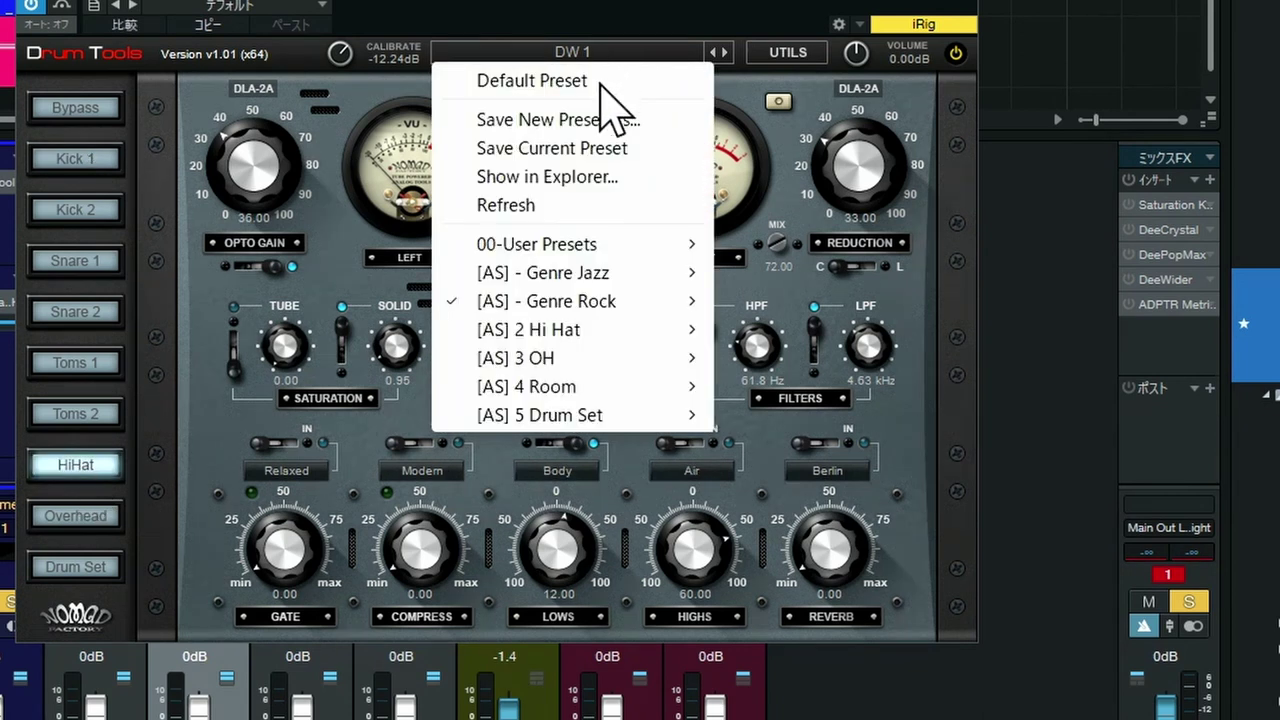
{"action": "mouse_move", "coordinate": [690, 330]}
{"action": "left_click", "coordinate": [760, 330]}
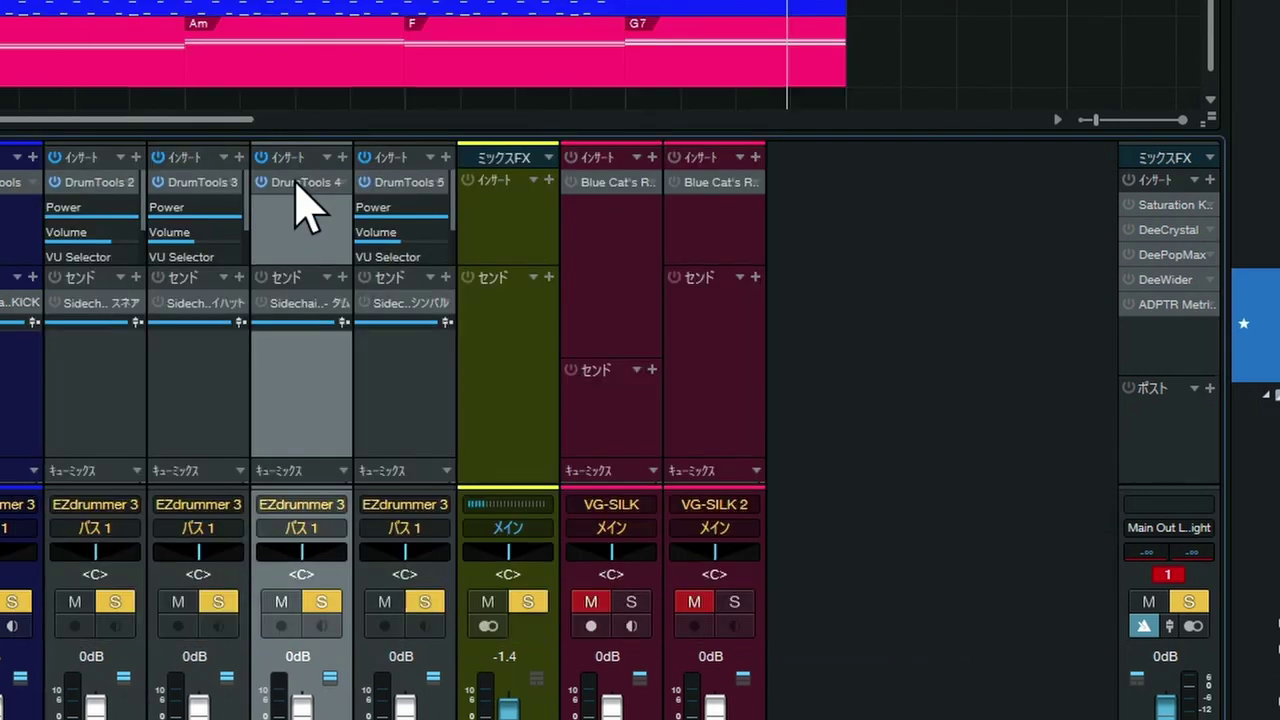
Switch DrumTools 4 on the tom channel to Toms 1, load the Genre Rock preset DW Toms, and close the plug-in
{"action": "left_click", "coordinate": [305, 185]}
{"action": "left_click", "coordinate": [86, 368]}
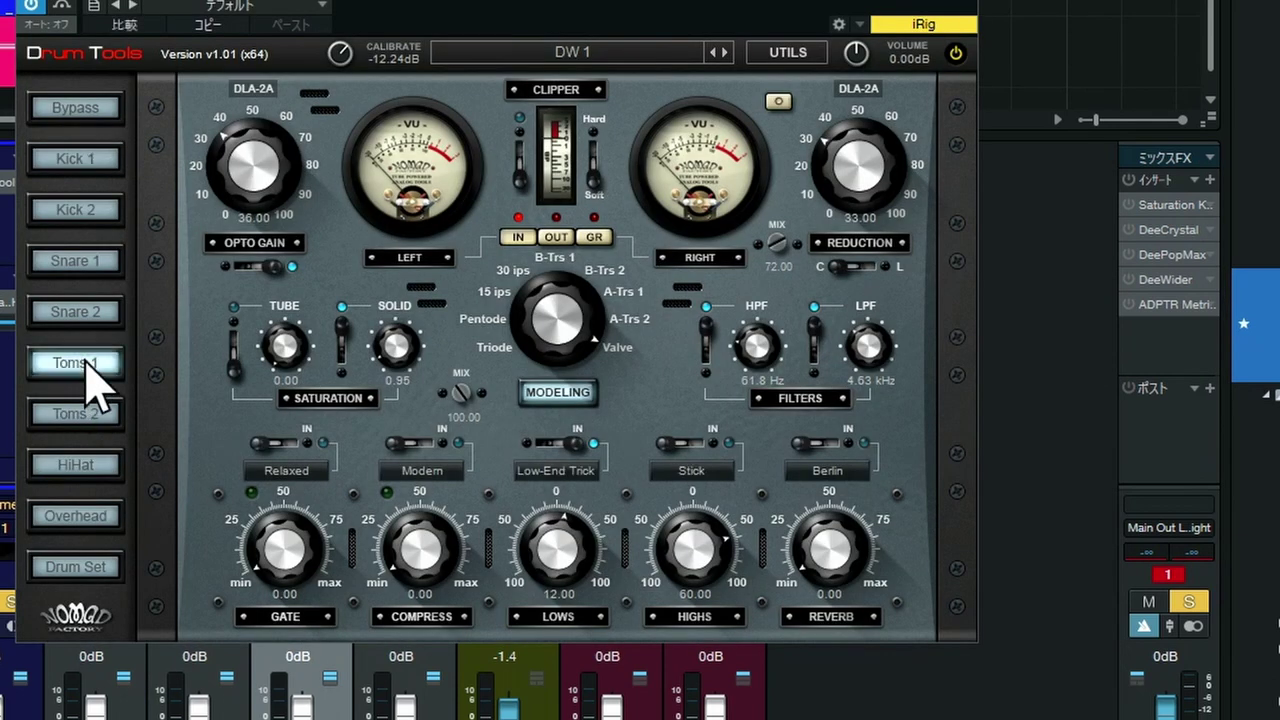
{"action": "left_click", "coordinate": [645, 60]}
{"action": "mouse_move", "coordinate": [614, 303]}
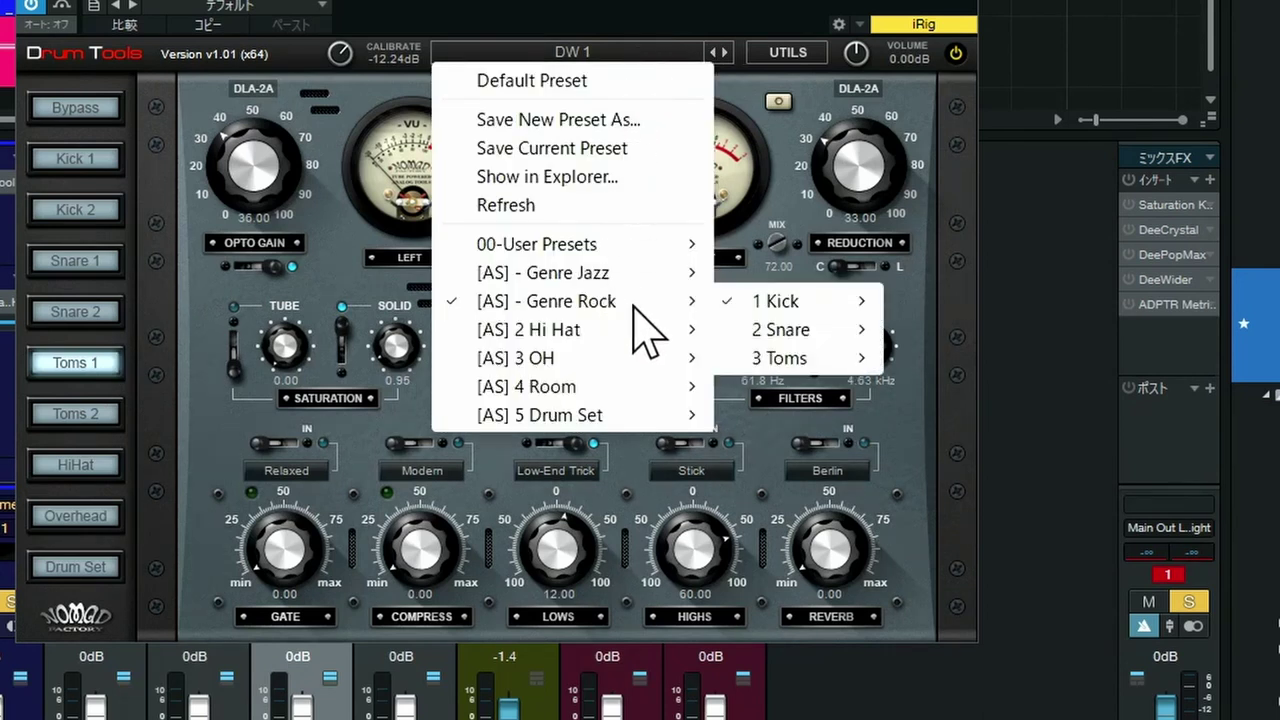
{"action": "mouse_move", "coordinate": [798, 360]}
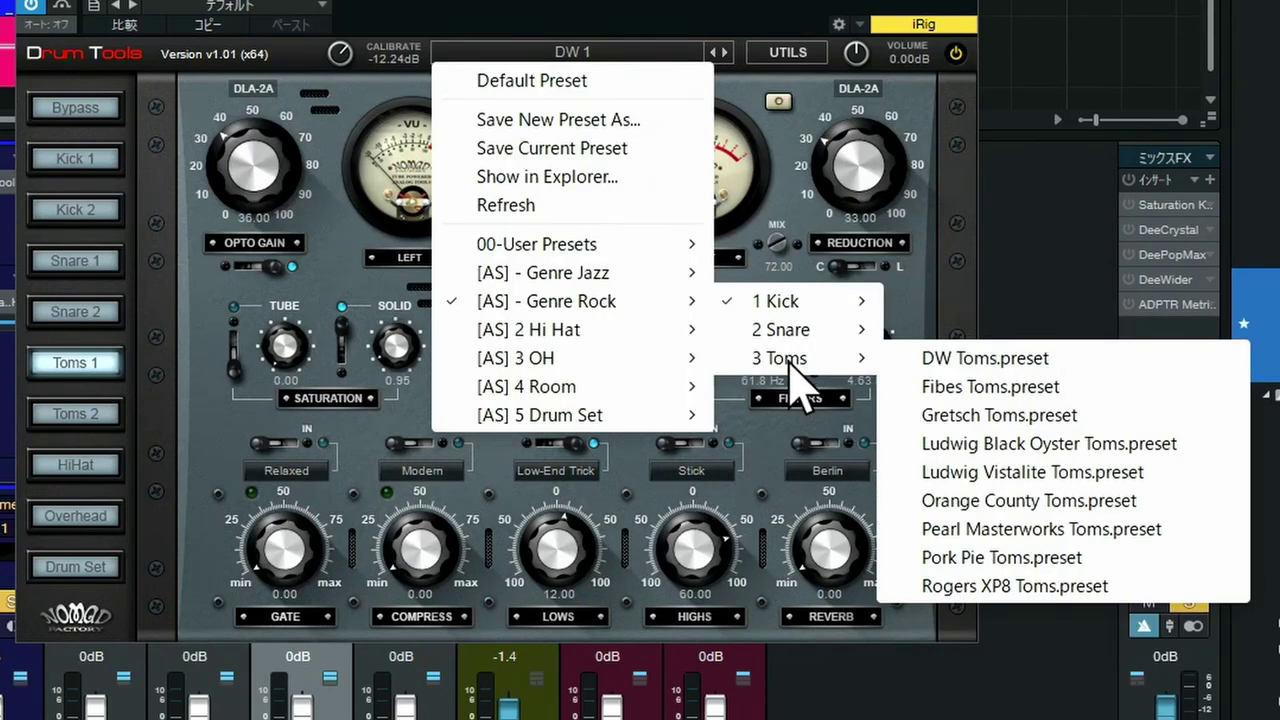
{"action": "left_click", "coordinate": [958, 362]}
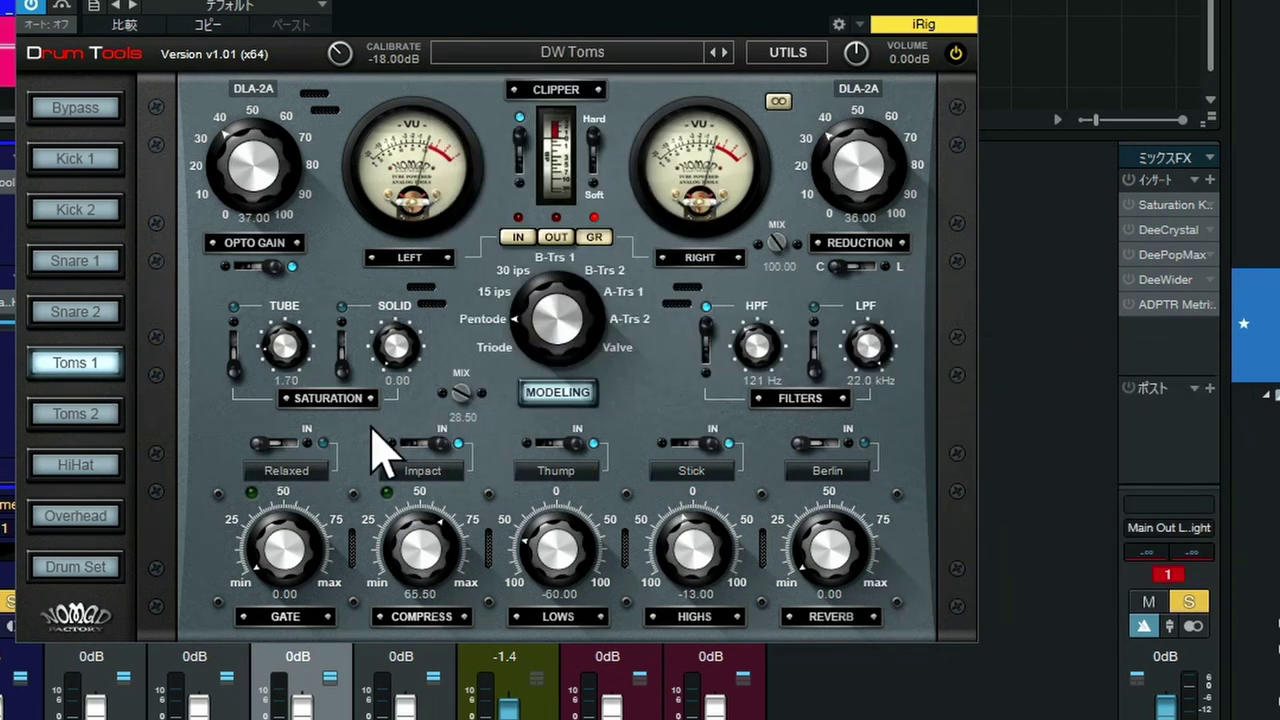
{"action": "left_click", "coordinate": [971, 4]}
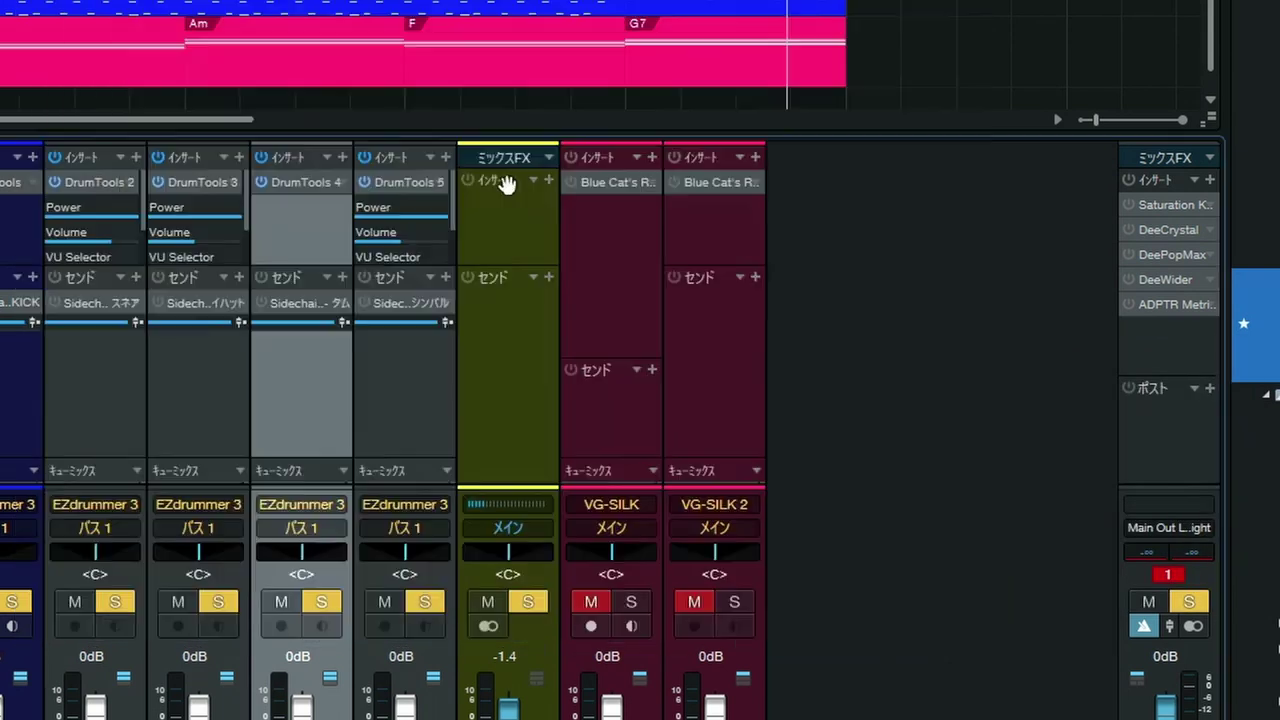
Load the OH 1 preset from [AS] 3 OH into DrumTools 5 on the cymbal channel
{"action": "left_click", "coordinate": [422, 206]}
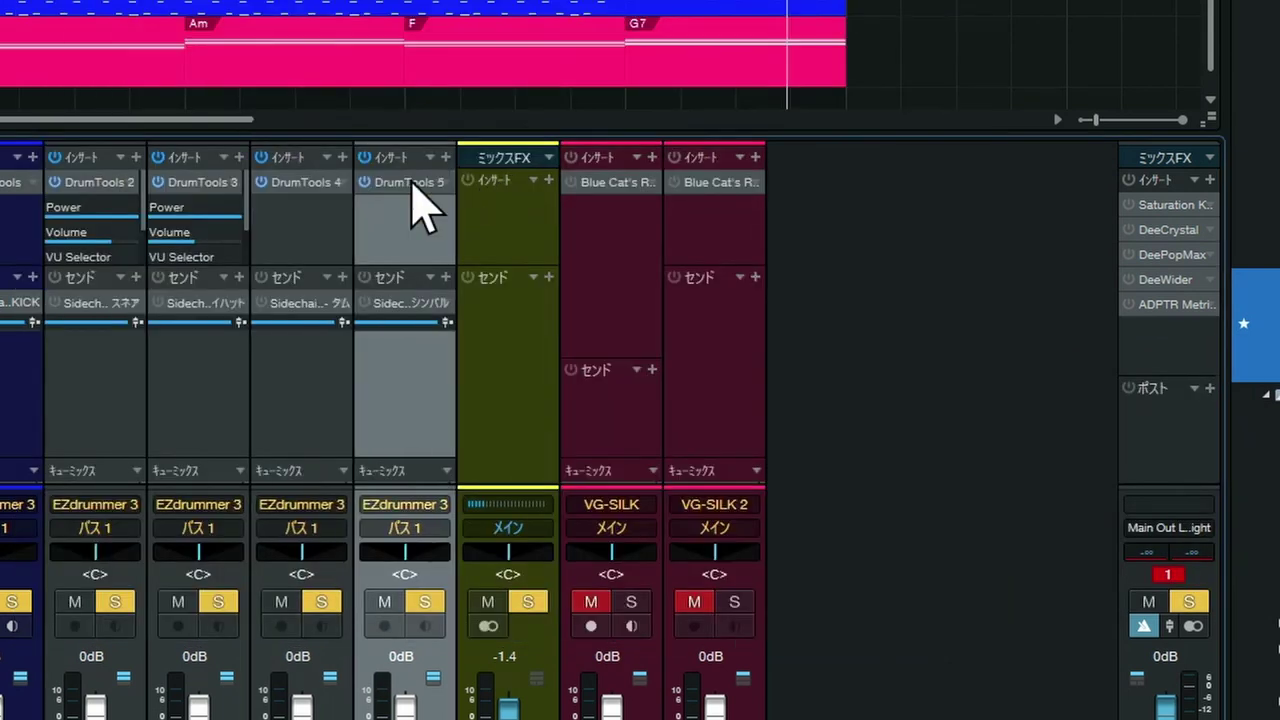
{"action": "left_click", "coordinate": [422, 206]}
{"action": "left_click", "coordinate": [572, 52]}
{"action": "mouse_move", "coordinate": [551, 361]}
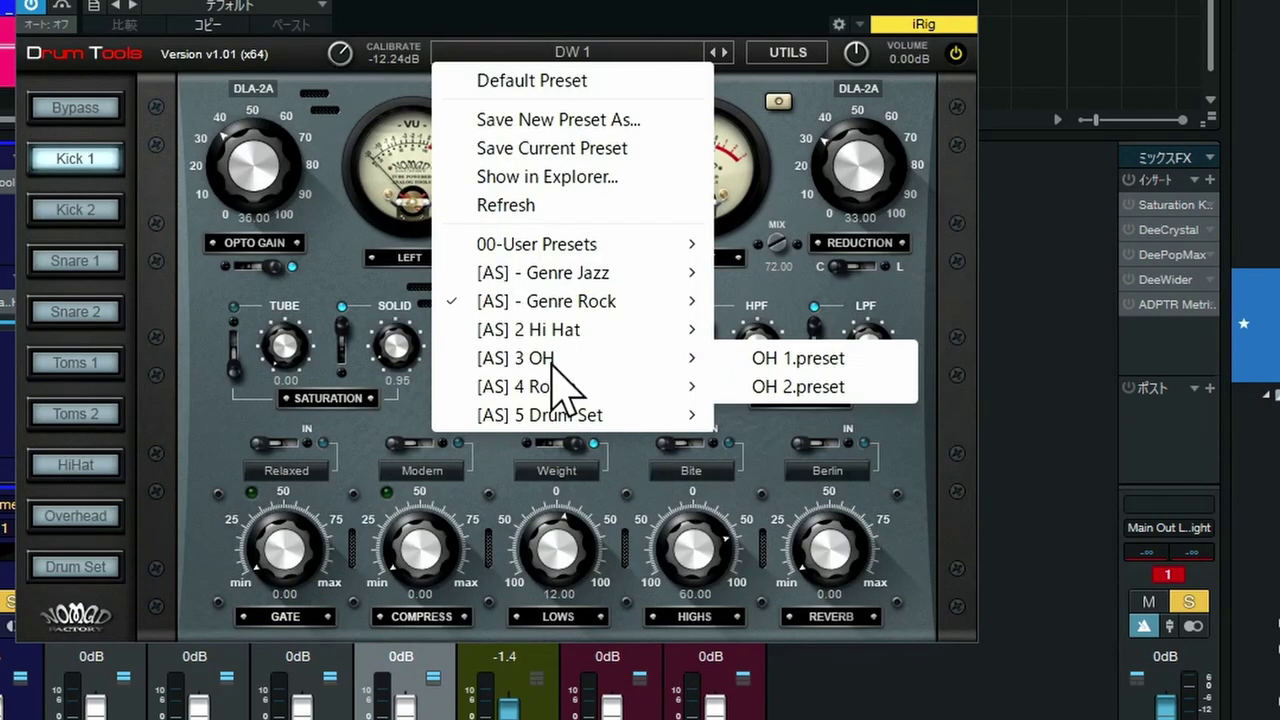
{"action": "left_click", "coordinate": [800, 358]}
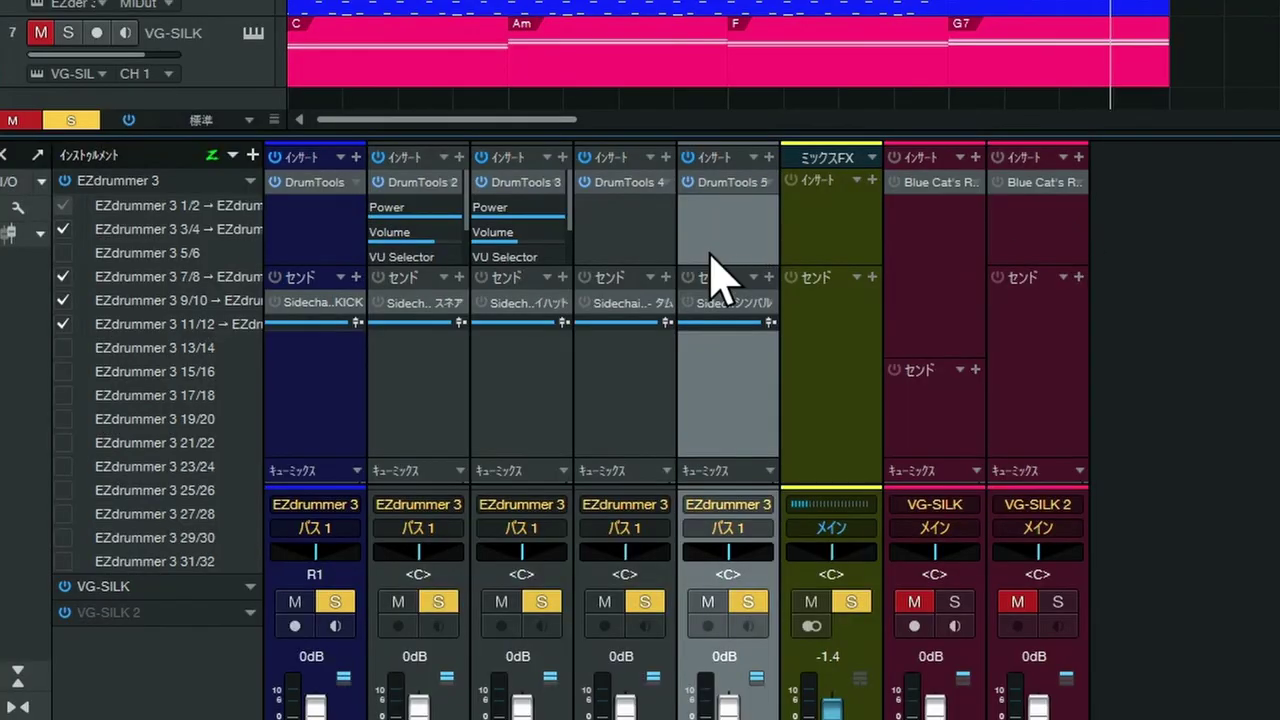
Reopen the DrumTools inserts on the drum channels and readjust the VU calibration to restore the headroom
{"action": "left_click", "coordinate": [524, 187]}
{"action": "left_click", "coordinate": [460, 190]}
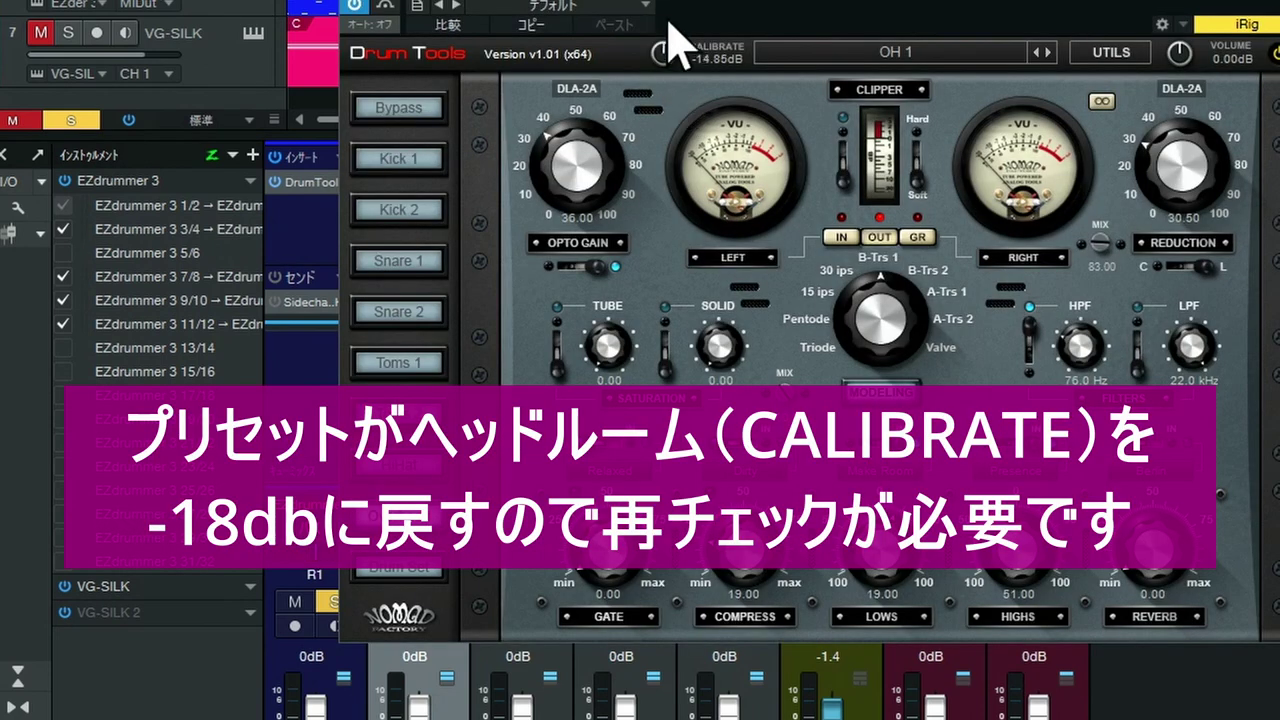
{"action": "left_click_drag", "start_coordinate": [668, 22], "coordinate": [673, 3]}
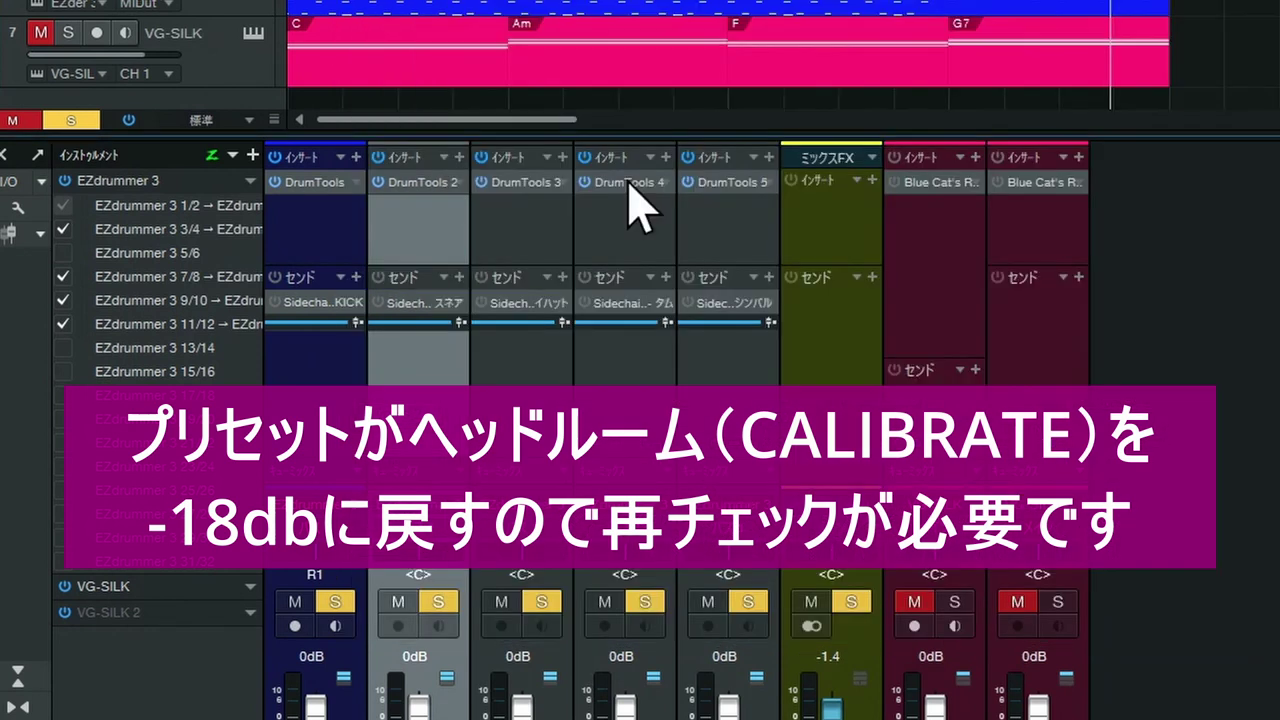
Open DrumTools 4 on the tom channel and readjust its VU calibration to restore the headroom
{"action": "left_click", "coordinate": [632, 190]}
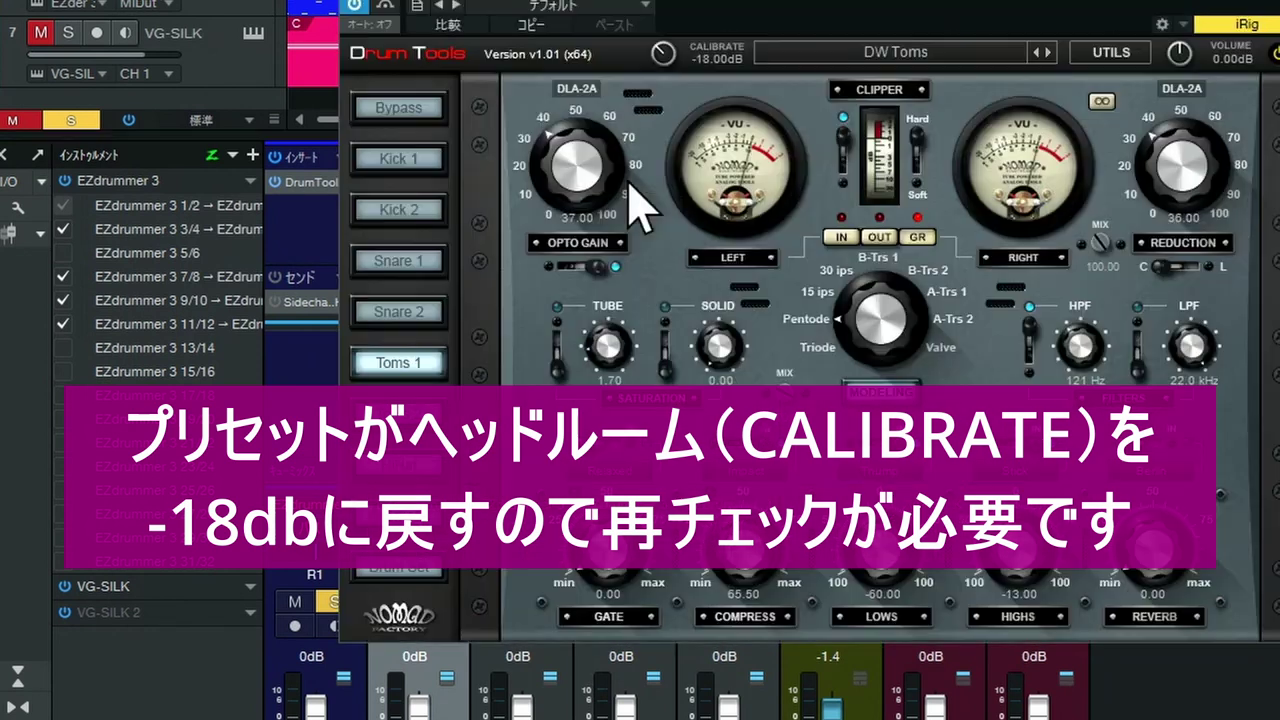
{"action": "left_click_drag", "start_coordinate": [674, 47], "coordinate": [686, 13]}
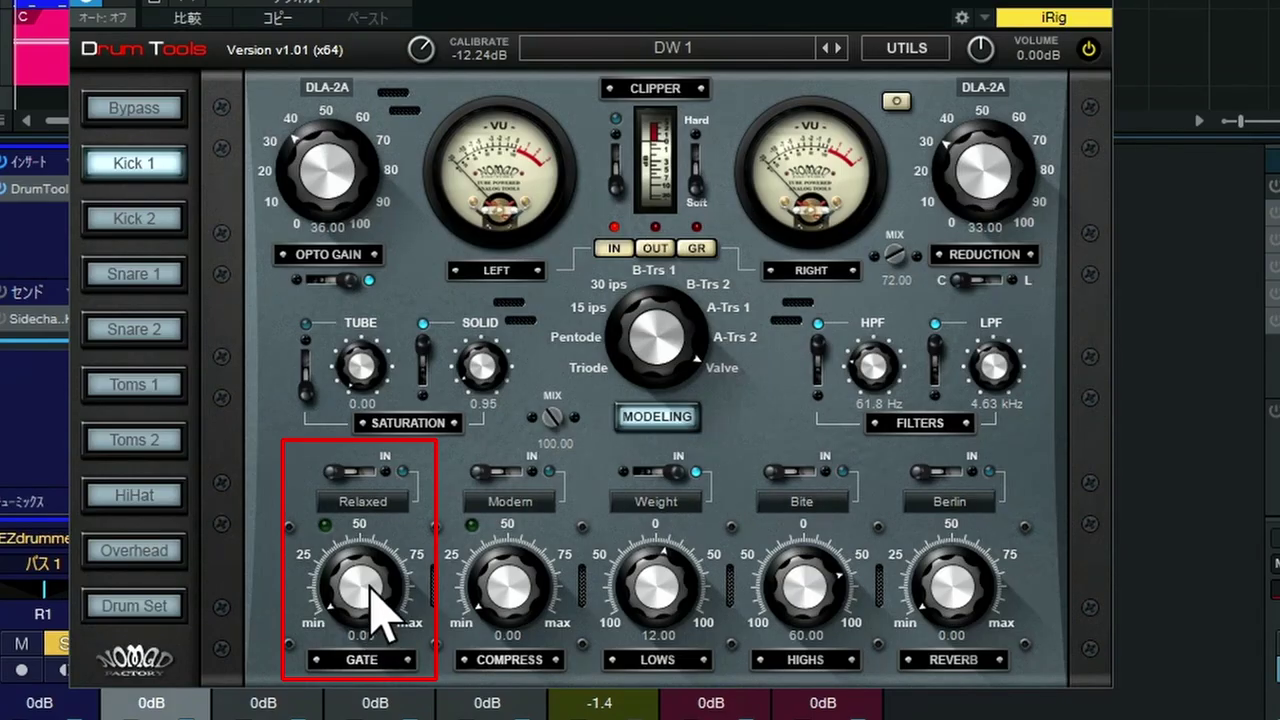
Set the kick's Gate to 16.00 and Compress to 2.50, and try both sections in before bypassing them
{"action": "mouse_move", "coordinate": [378, 605]}
{"action": "left_mouse_down"}
{"action": "mouse_move", "coordinate": [400, 543]}
{"action": "mouse_move", "coordinate": [394, 586]}
{"action": "left_mouse_up"}
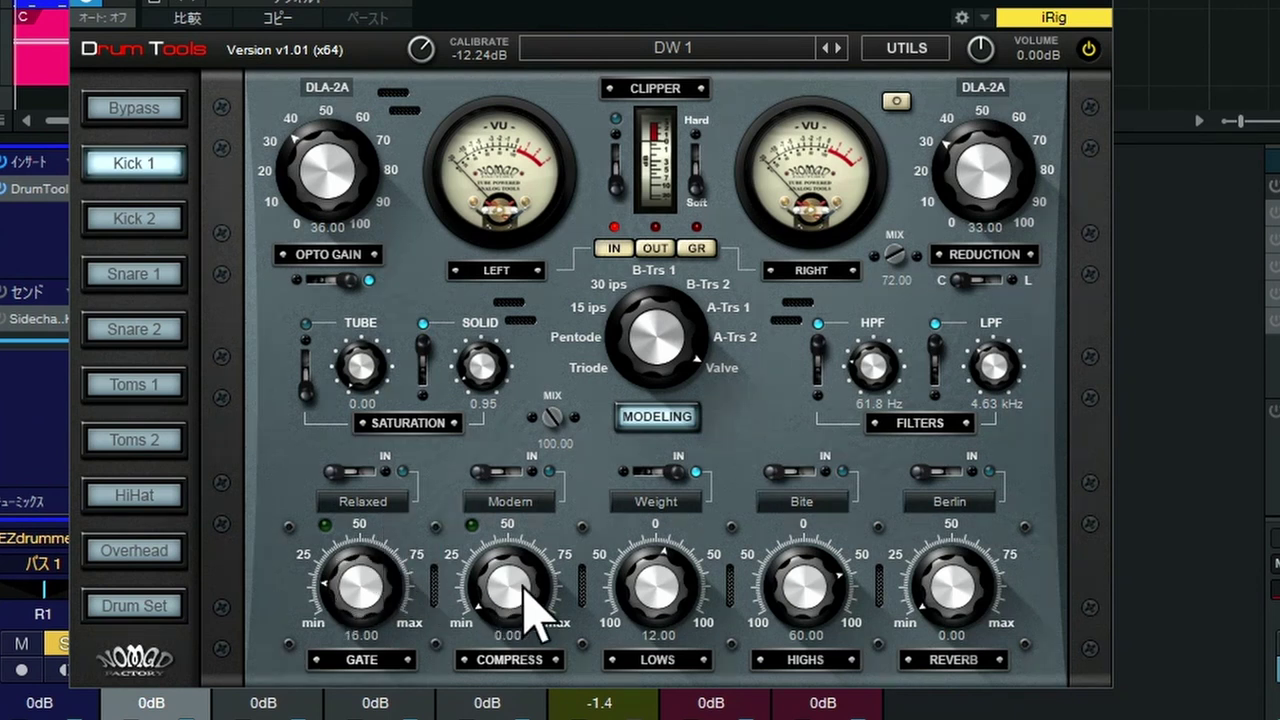
{"action": "mouse_move", "coordinate": [520, 584]}
{"action": "left_mouse_down"}
{"action": "mouse_move", "coordinate": [525, 528]}
{"action": "mouse_move", "coordinate": [503, 586]}
{"action": "mouse_move", "coordinate": [549, 594]}
{"action": "left_mouse_up"}
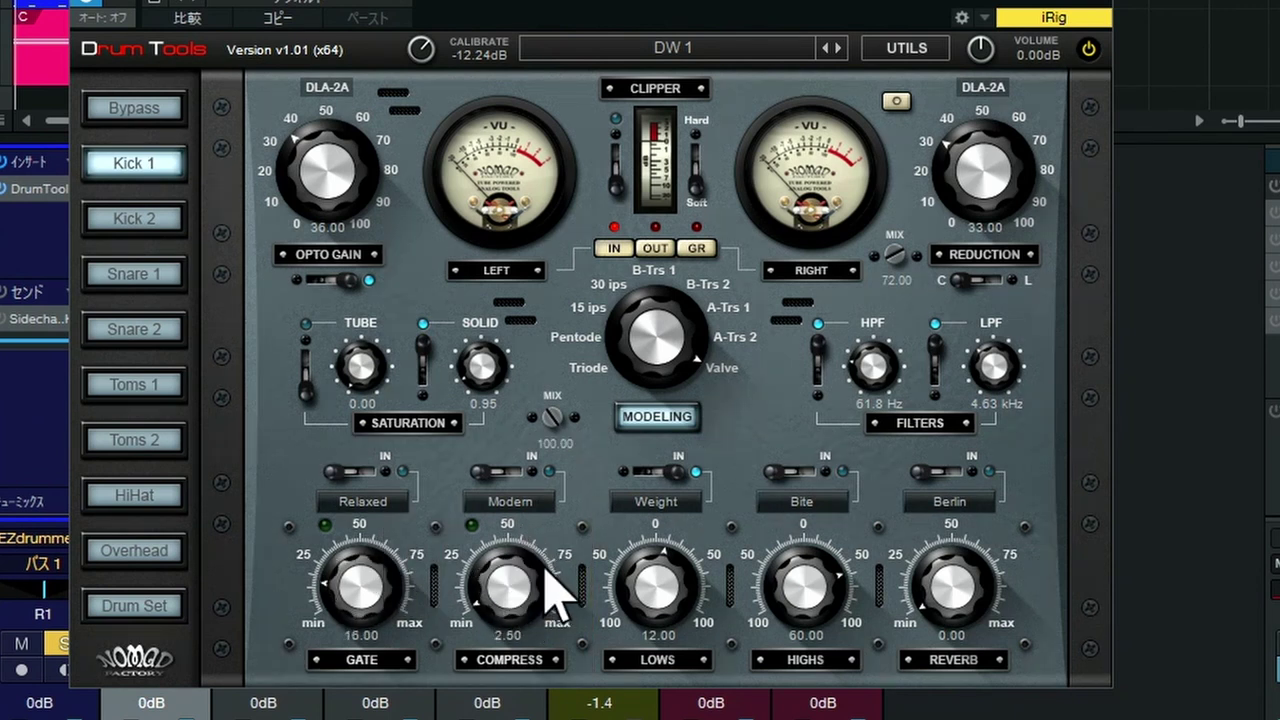
{"action": "left_click", "coordinate": [368, 470]}
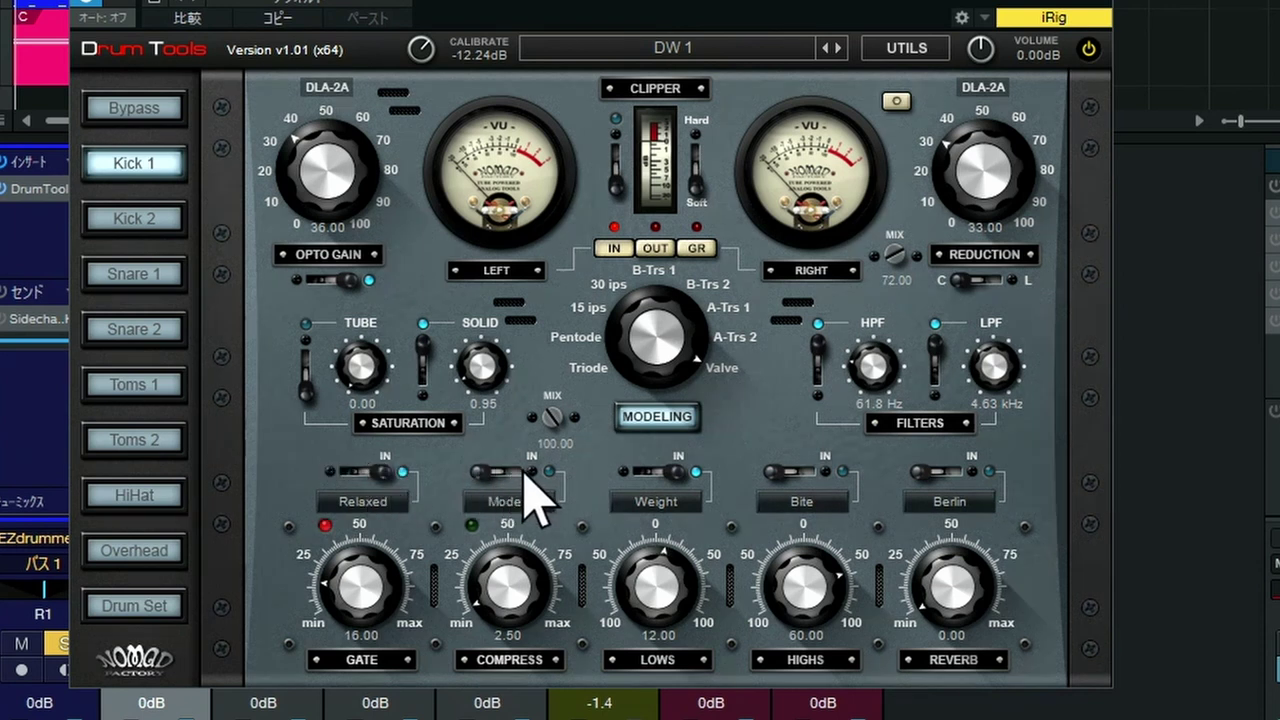
{"action": "left_click", "coordinate": [527, 473]}
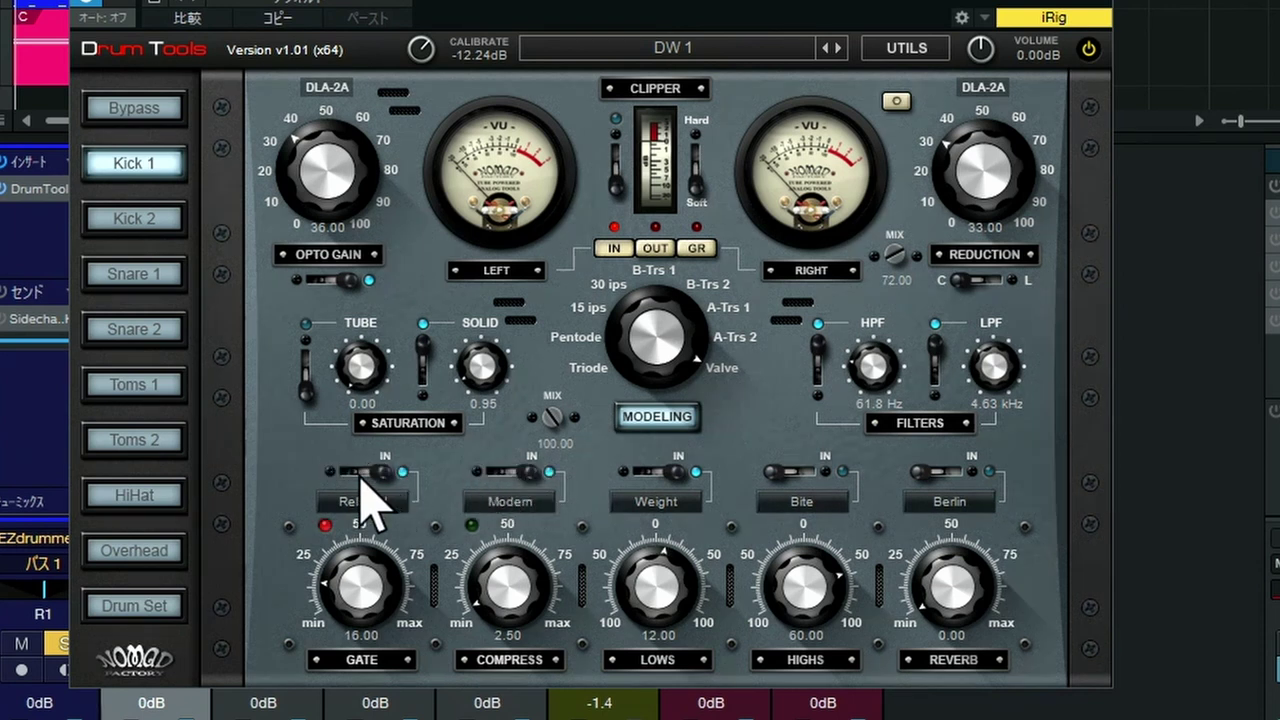
{"action": "left_click", "coordinate": [360, 474]}
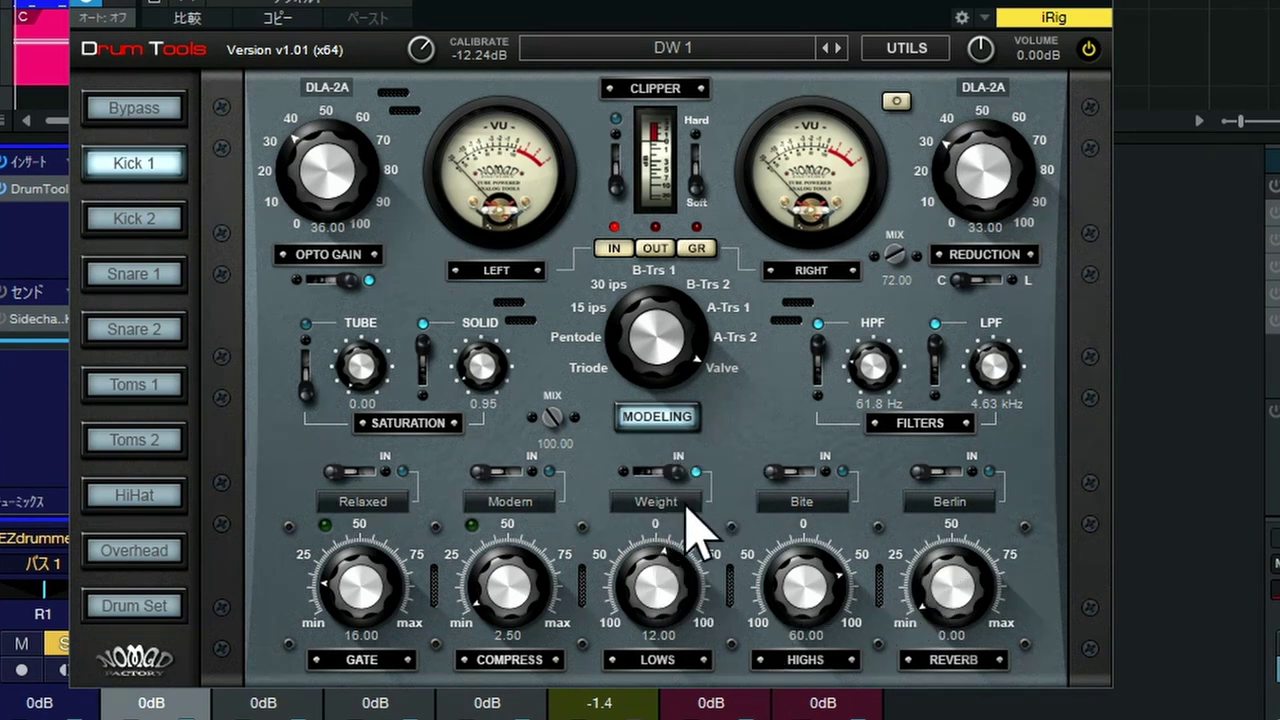
Set the kick's Lows to 19.00 and Highs to 50.00 in DrumTools
{"action": "left_click", "coordinate": [667, 465]}
{"action": "mouse_move", "coordinate": [660, 590]}
{"action": "left_mouse_down"}
{"action": "mouse_move", "coordinate": [663, 578]}
{"action": "mouse_move", "coordinate": [677, 600]}
{"action": "left_mouse_up"}
{"action": "mouse_move", "coordinate": [824, 608]}
{"action": "left_mouse_down"}
{"action": "mouse_move", "coordinate": [828, 546]}
{"action": "mouse_move", "coordinate": [822, 592]}
{"action": "left_mouse_up"}
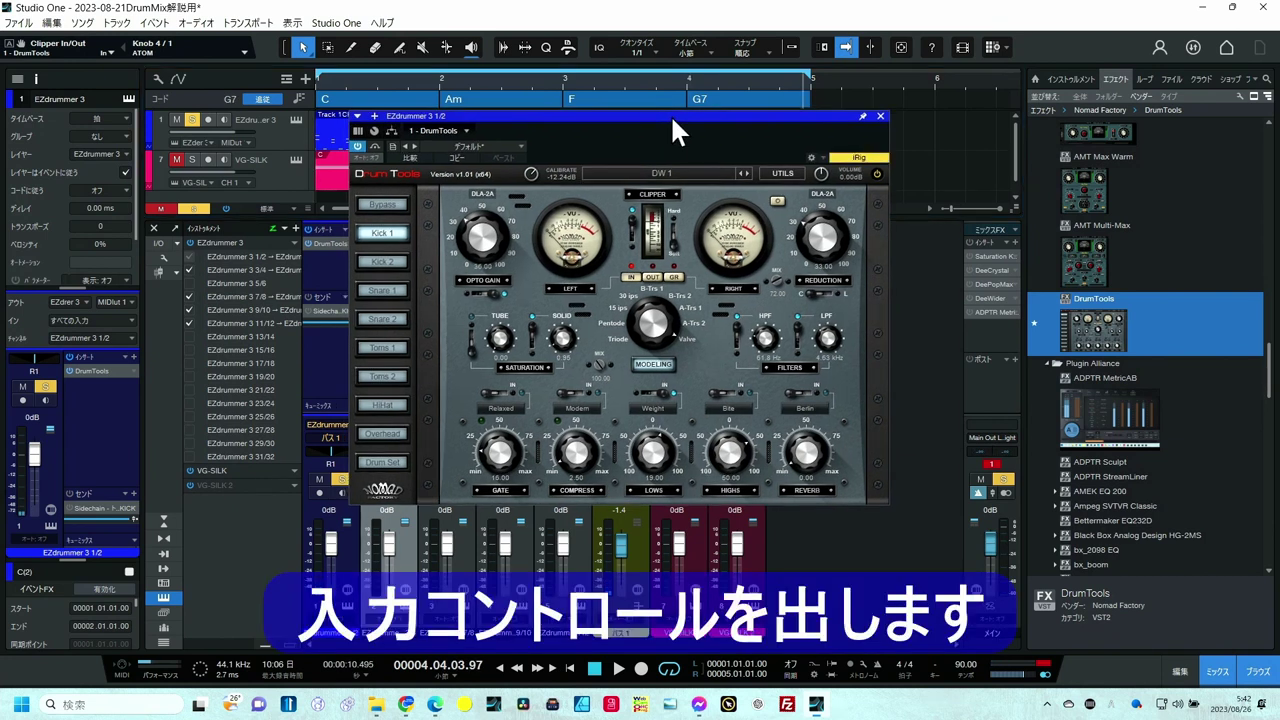
Move the DrumTools window off the kick channel and show the input controls on the mixer channels
{"action": "left_click_drag", "start_coordinate": [670, 114], "coordinate": [821, 126]}
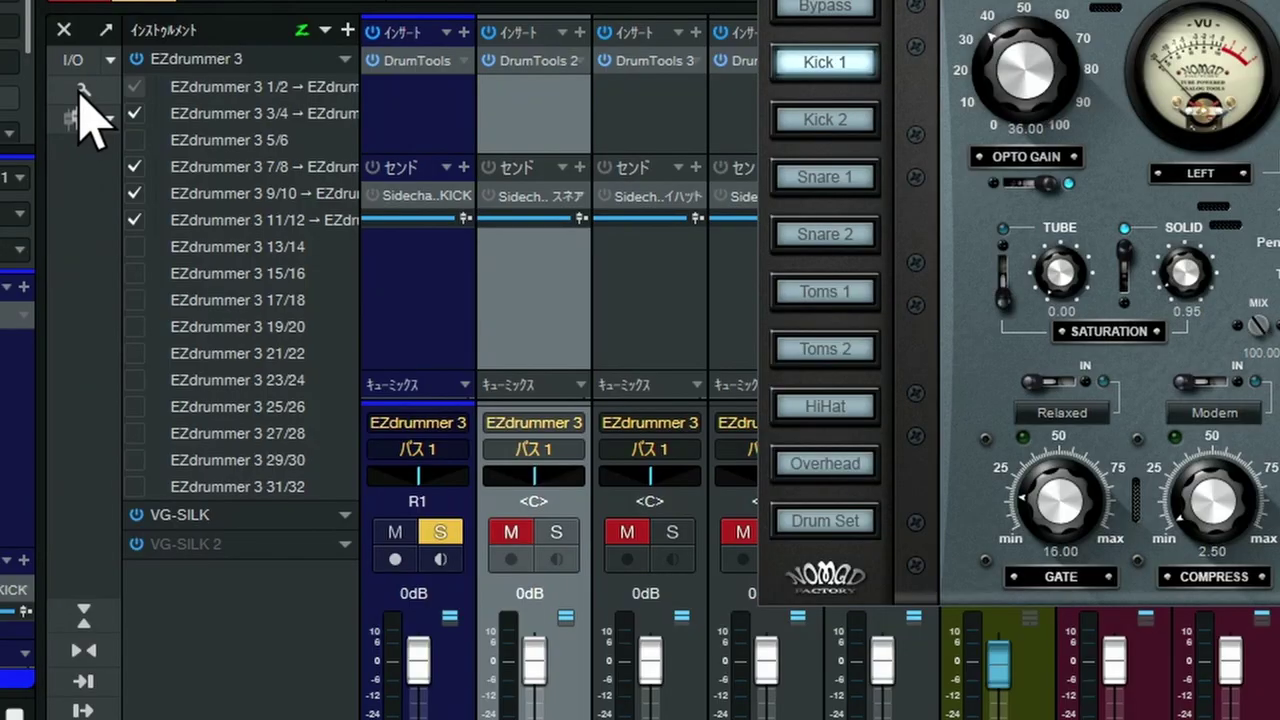
{"action": "left_click", "coordinate": [164, 258]}
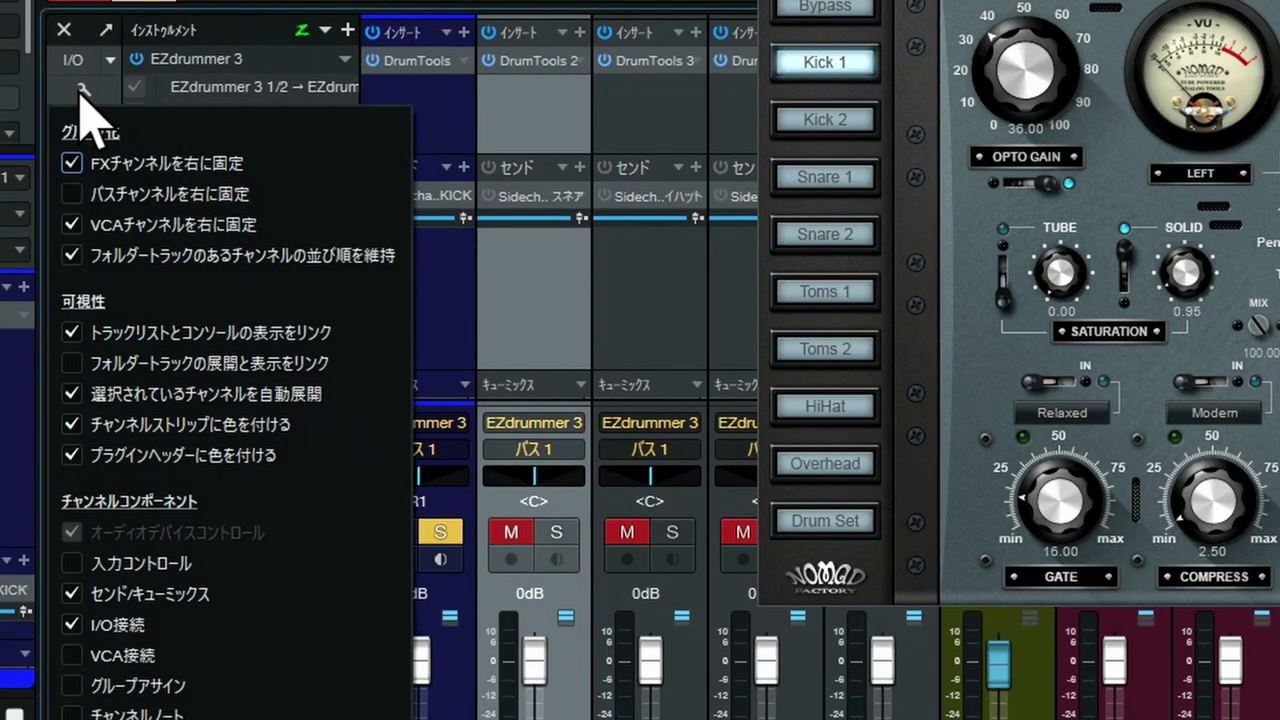
{"action": "left_click", "coordinate": [72, 564]}
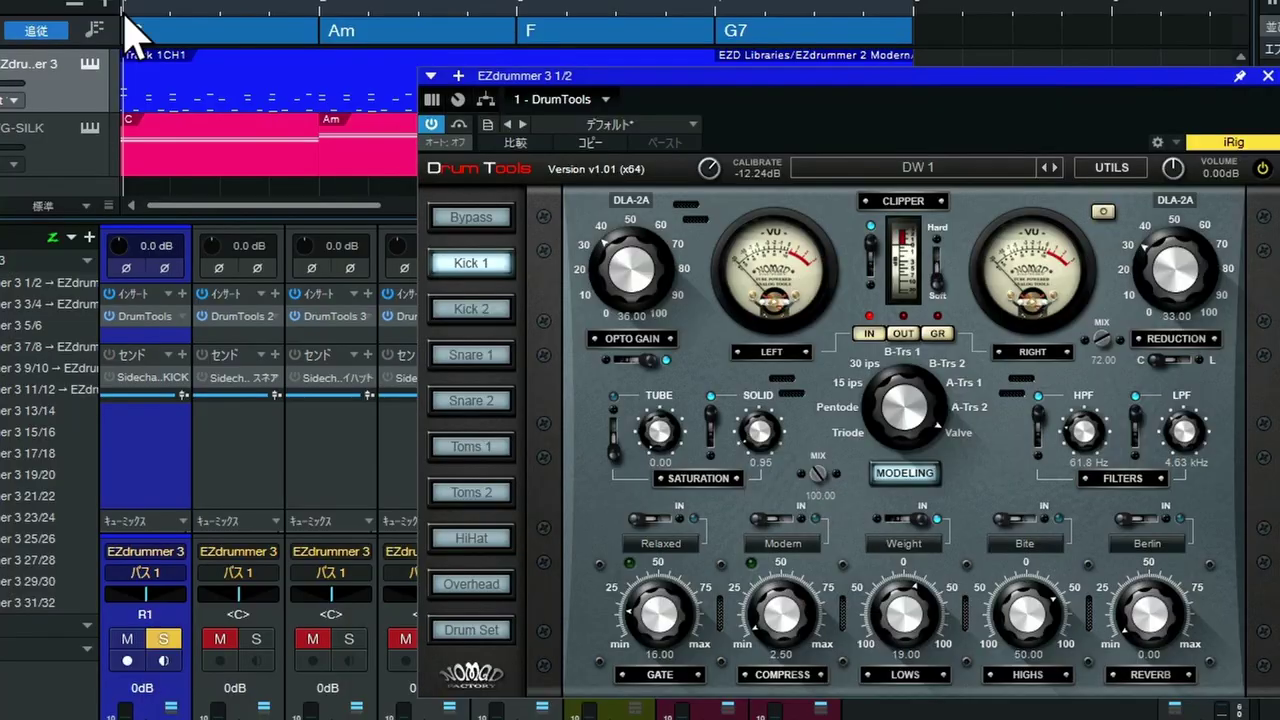
Play back the drums and lower the kick channel's input gain to -2.6 dB
{"action": "key", "text": "space"}
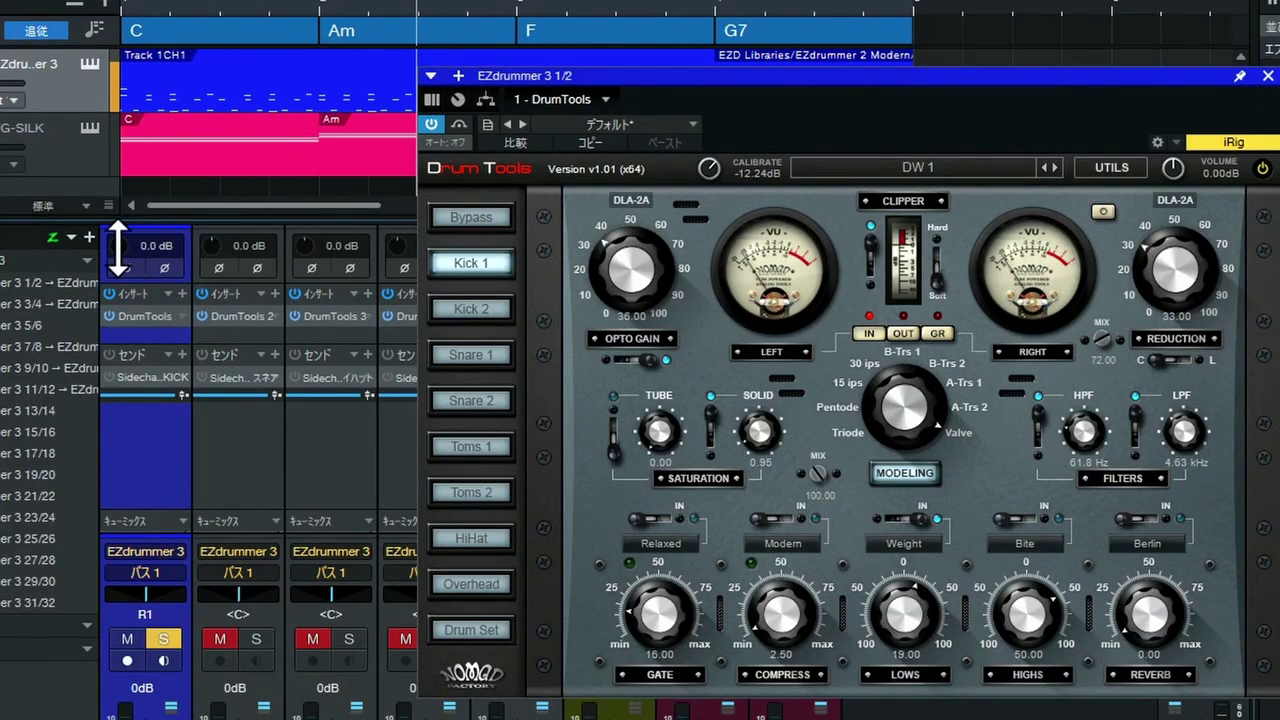
{"action": "left_click_drag", "start_coordinate": [117, 243], "coordinate": [118, 255]}
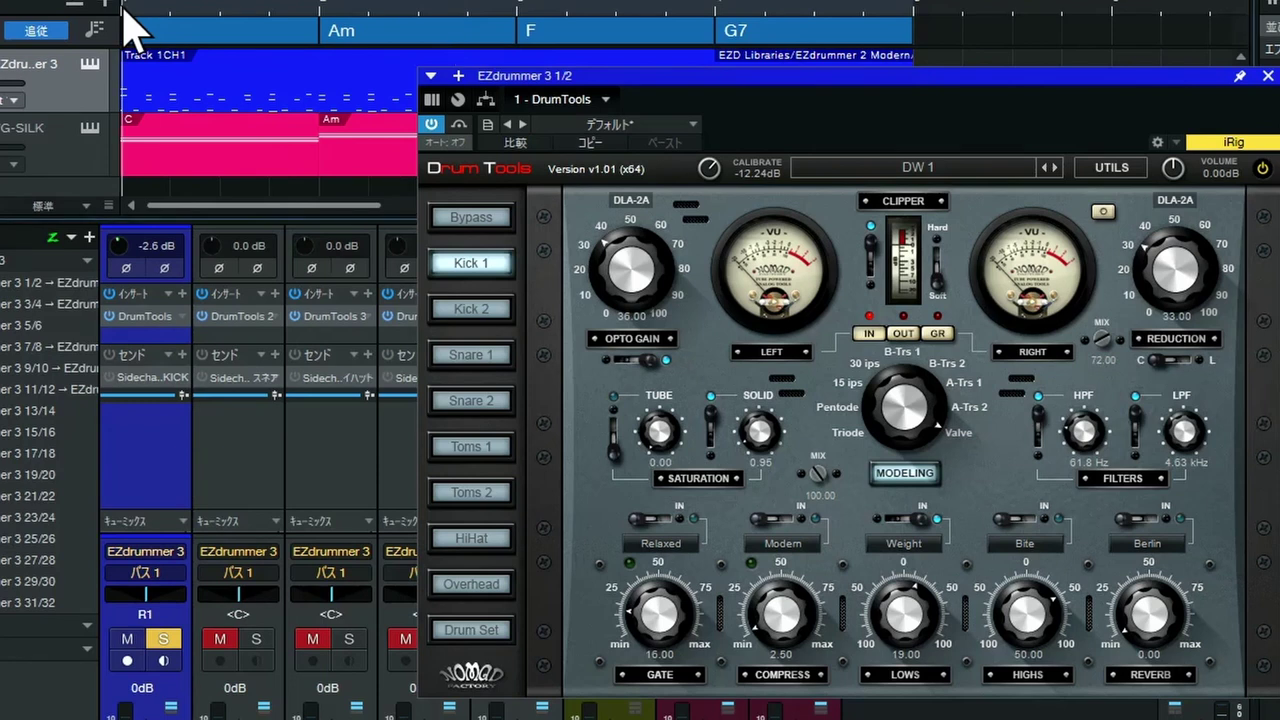
{"action": "key", "text": "space"}
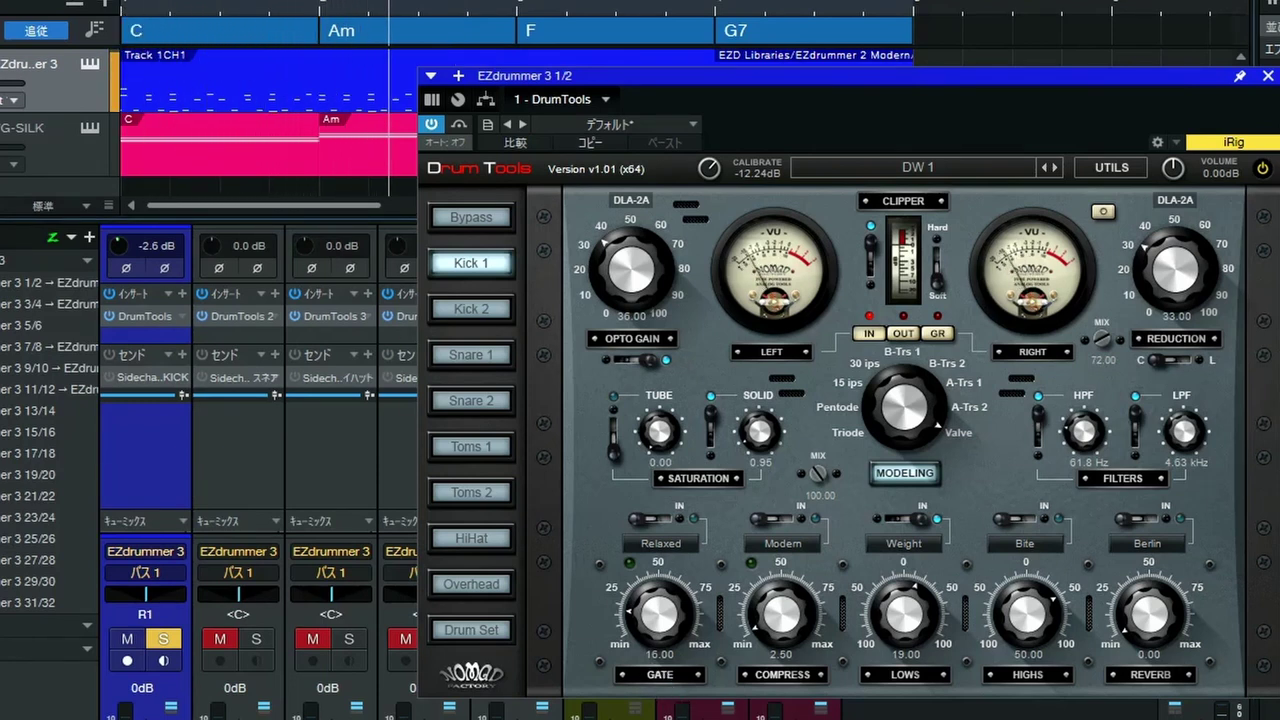
Engage the kick's Compress at 34.50, raise its Lows to 38.00 and set the HPF to 33.2 Hz
{"action": "left_click", "coordinate": [789, 521]}
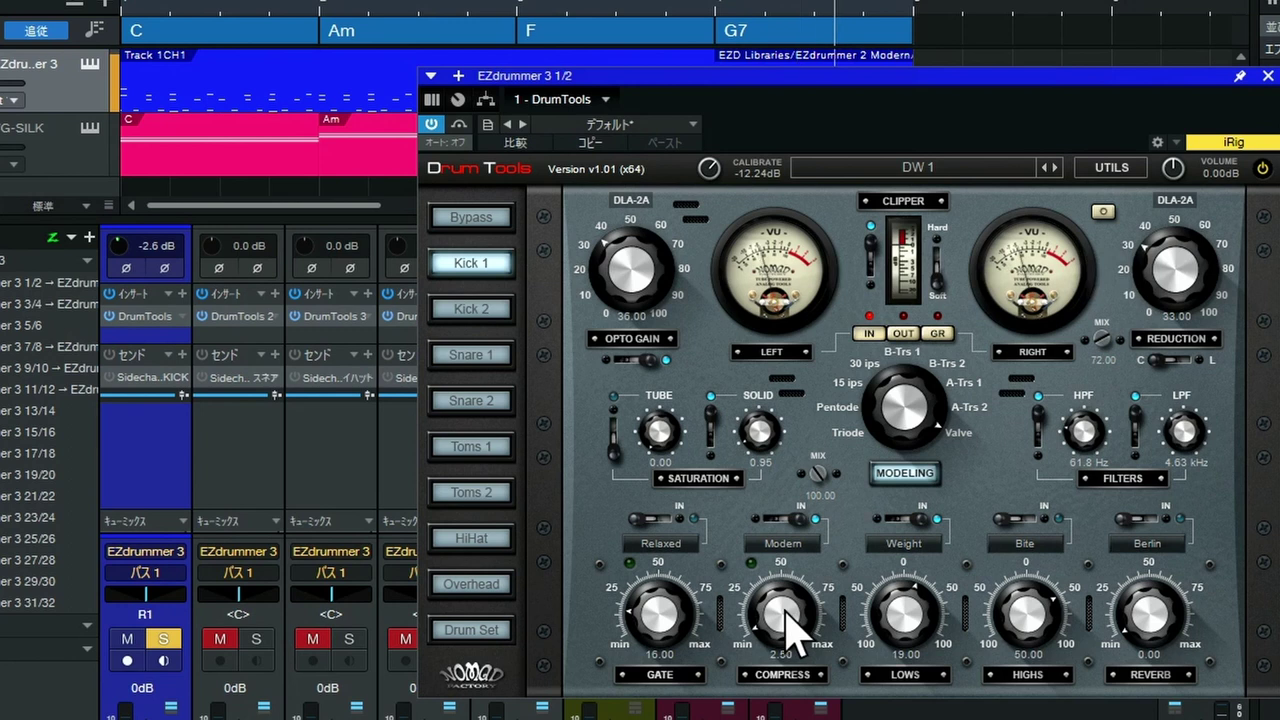
{"action": "left_click_drag", "start_coordinate": [788, 614], "coordinate": [789, 560]}
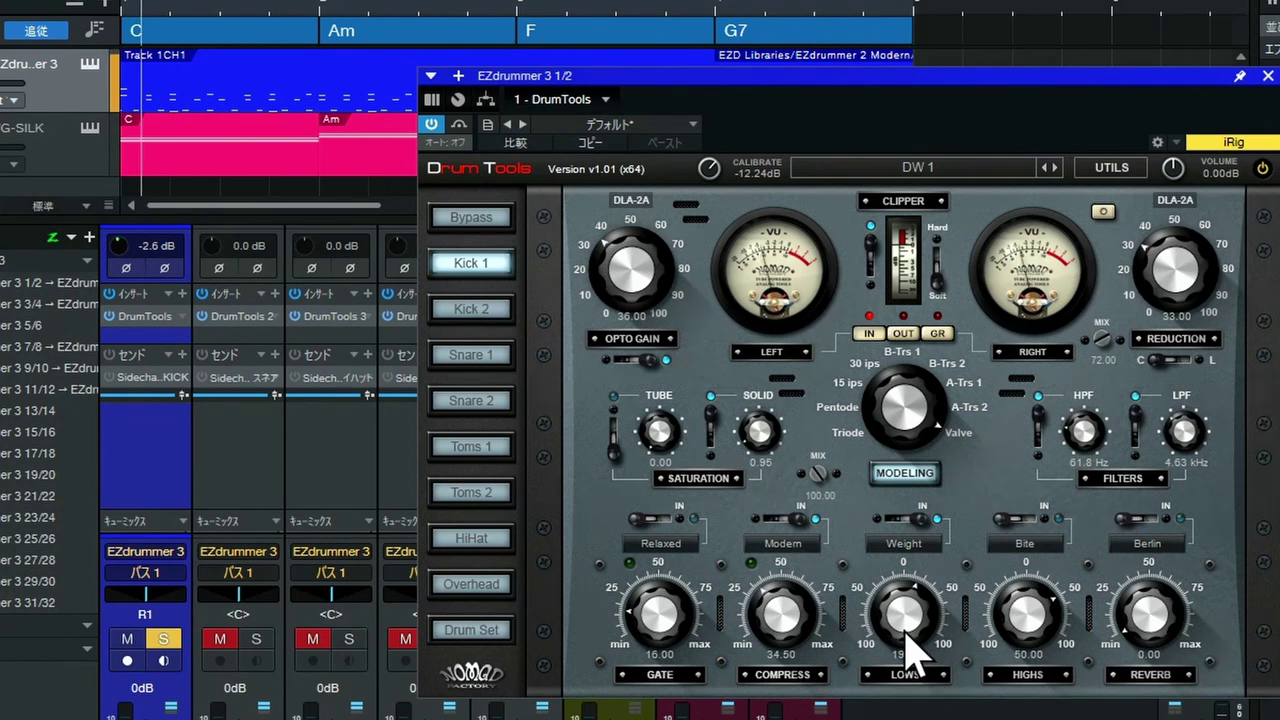
{"action": "left_click_drag", "start_coordinate": [907, 637], "coordinate": [909, 618]}
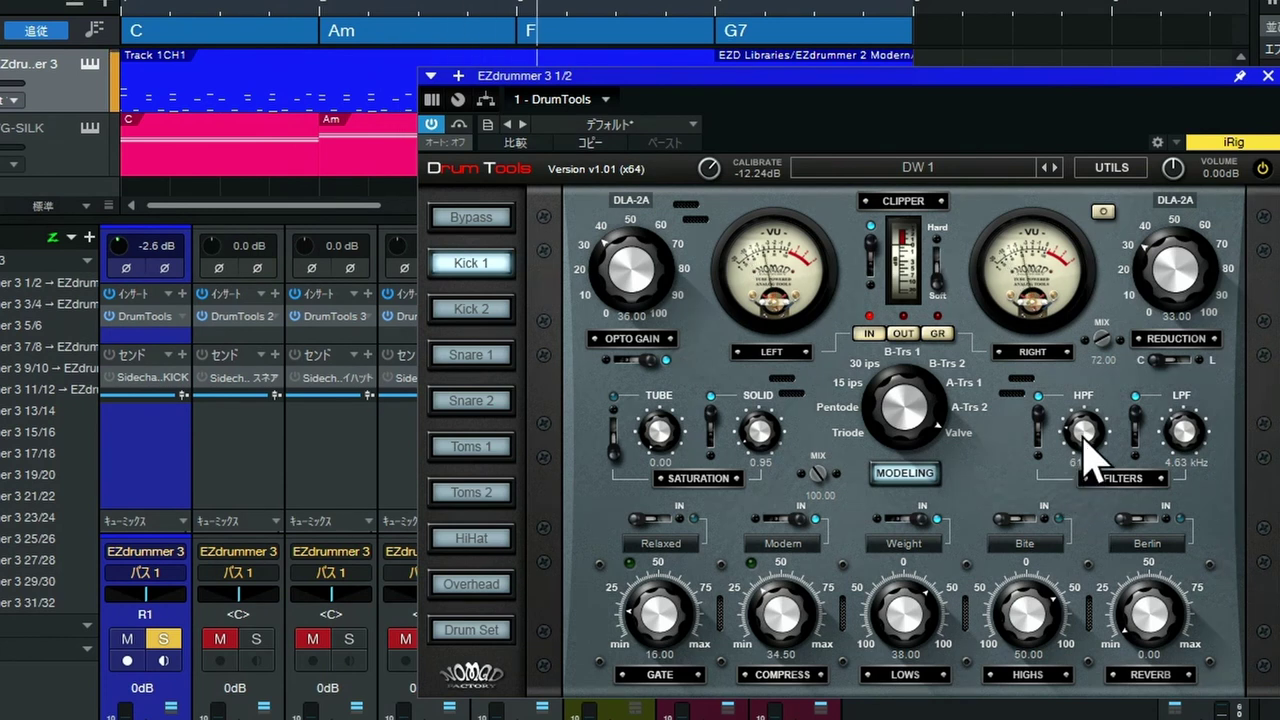
{"action": "left_click_drag", "start_coordinate": [1084, 432], "coordinate": [1086, 469]}
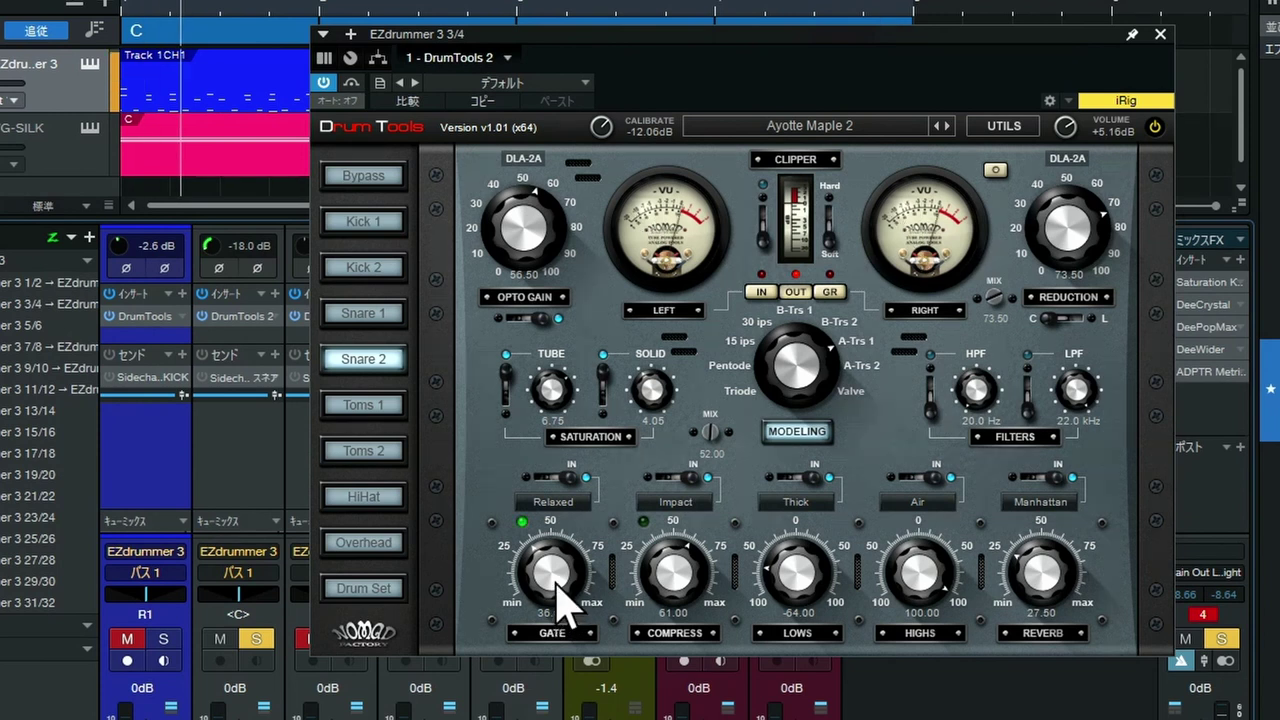
Compare the snare with the gate in and out, setting its Gate to 10.50 and Compress to 63.50
{"action": "left_click_drag", "start_coordinate": [552, 580], "coordinate": [551, 645]}
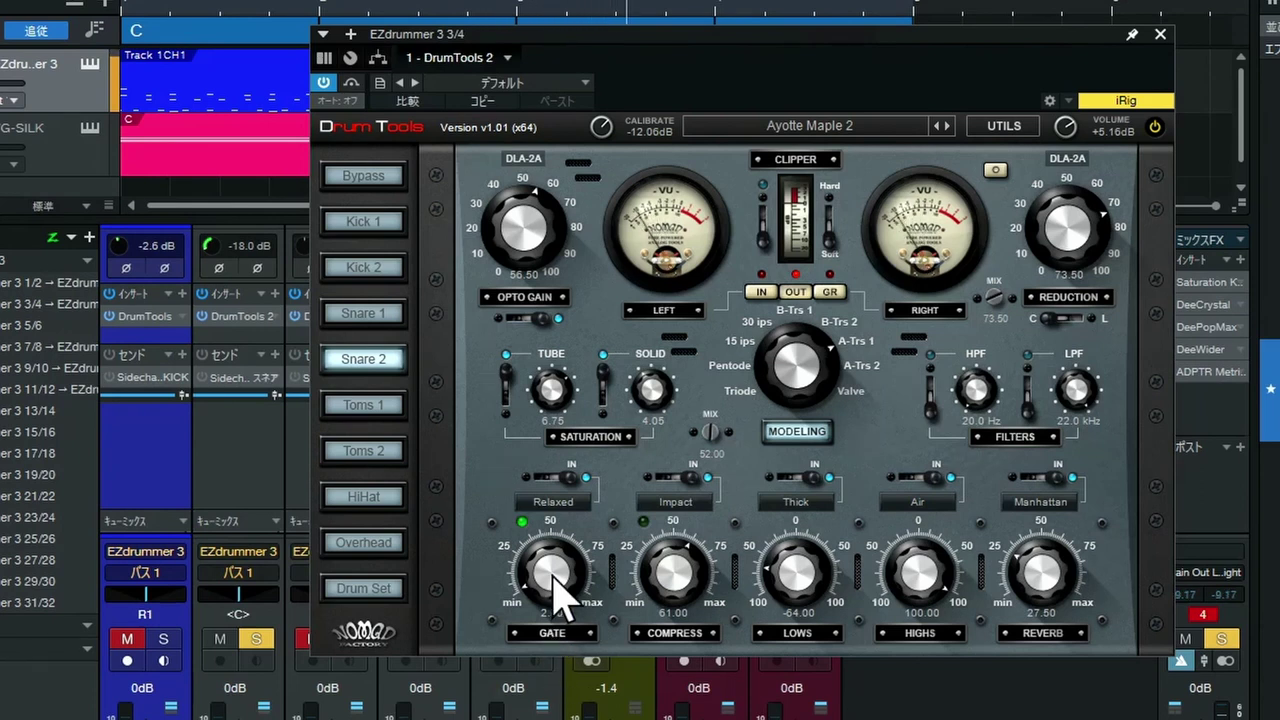
{"action": "left_click_drag", "start_coordinate": [556, 590], "coordinate": [558, 600]}
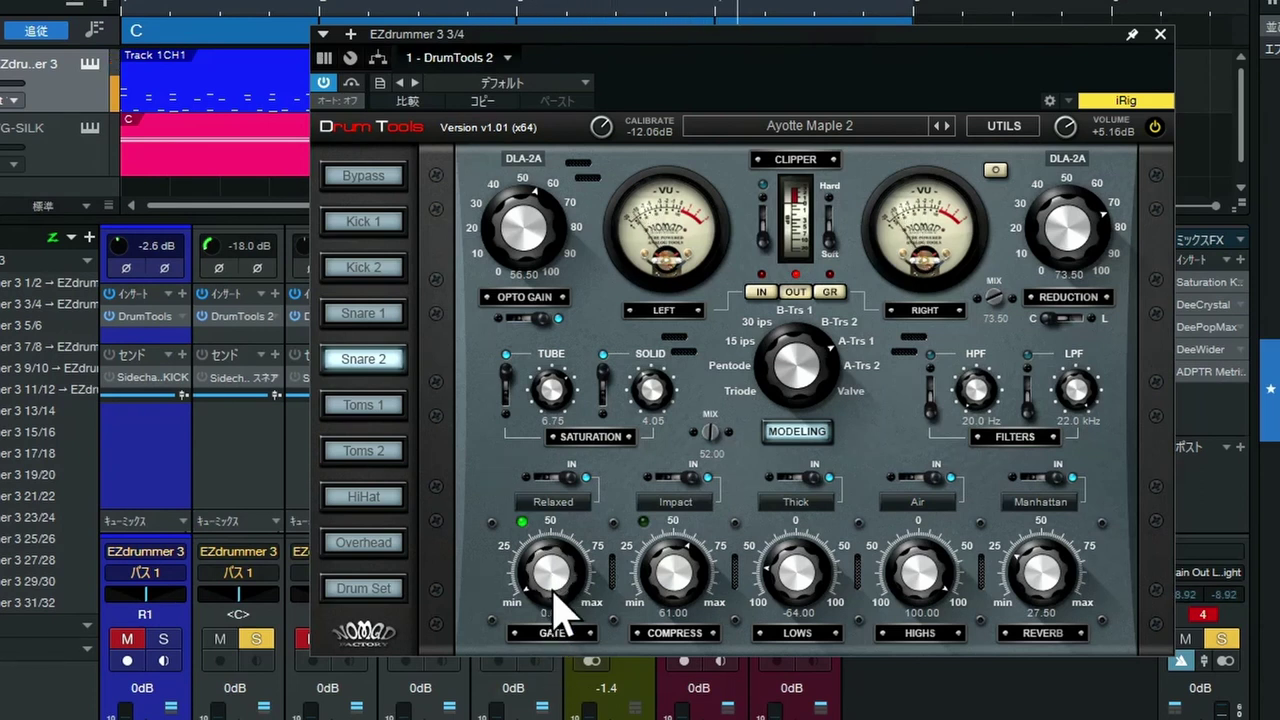
{"action": "left_click", "coordinate": [550, 480]}
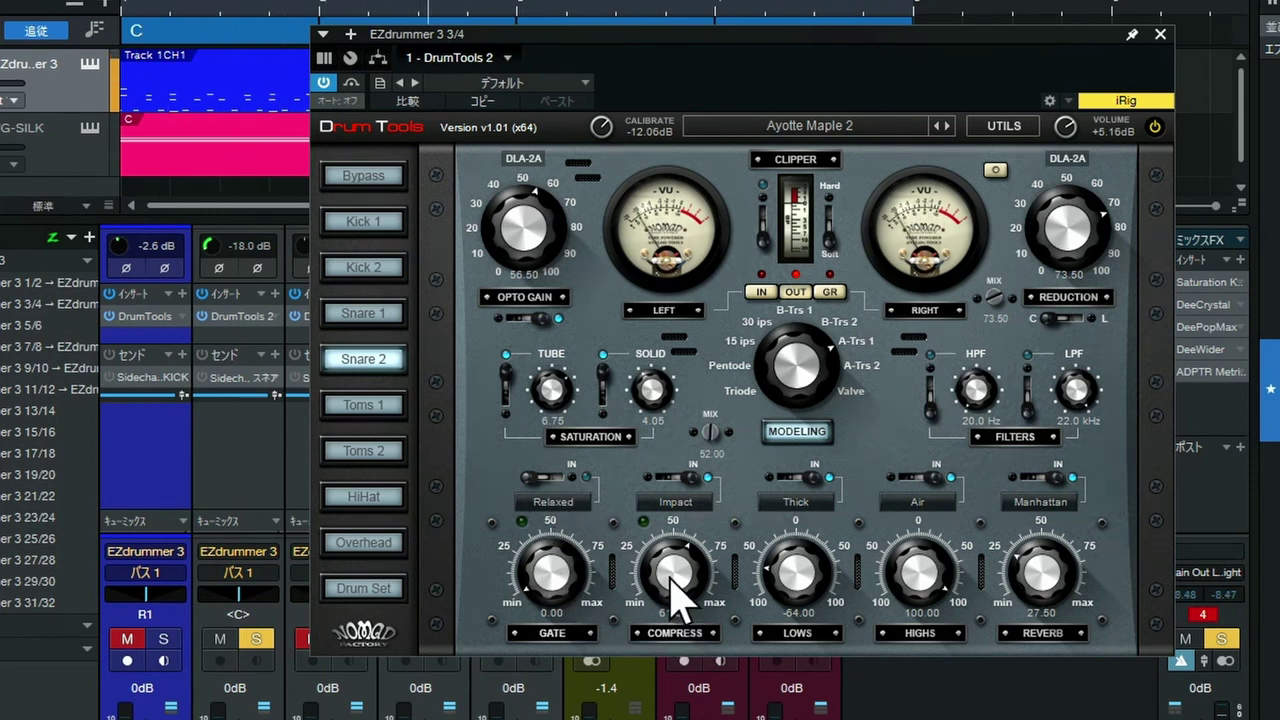
{"action": "scroll", "coordinate": [676, 590], "scroll_direction": "up", "scroll_amount": 1}
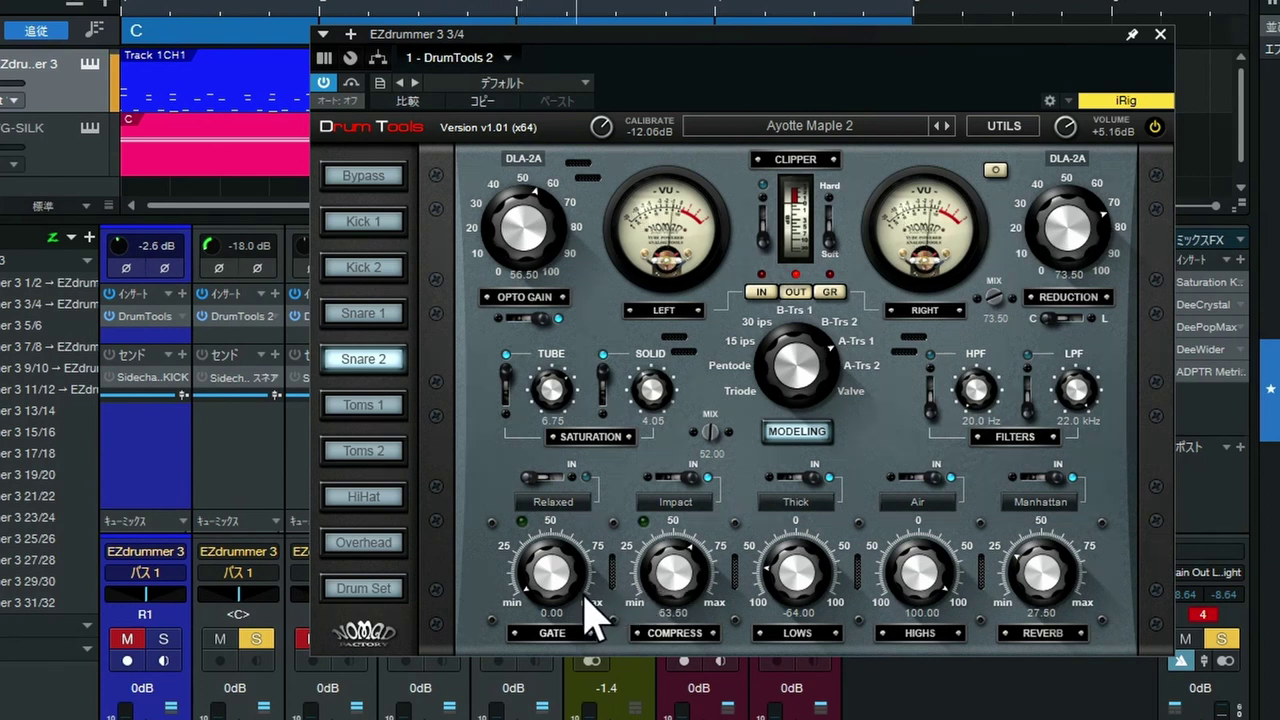
{"action": "left_click", "coordinate": [570, 480]}
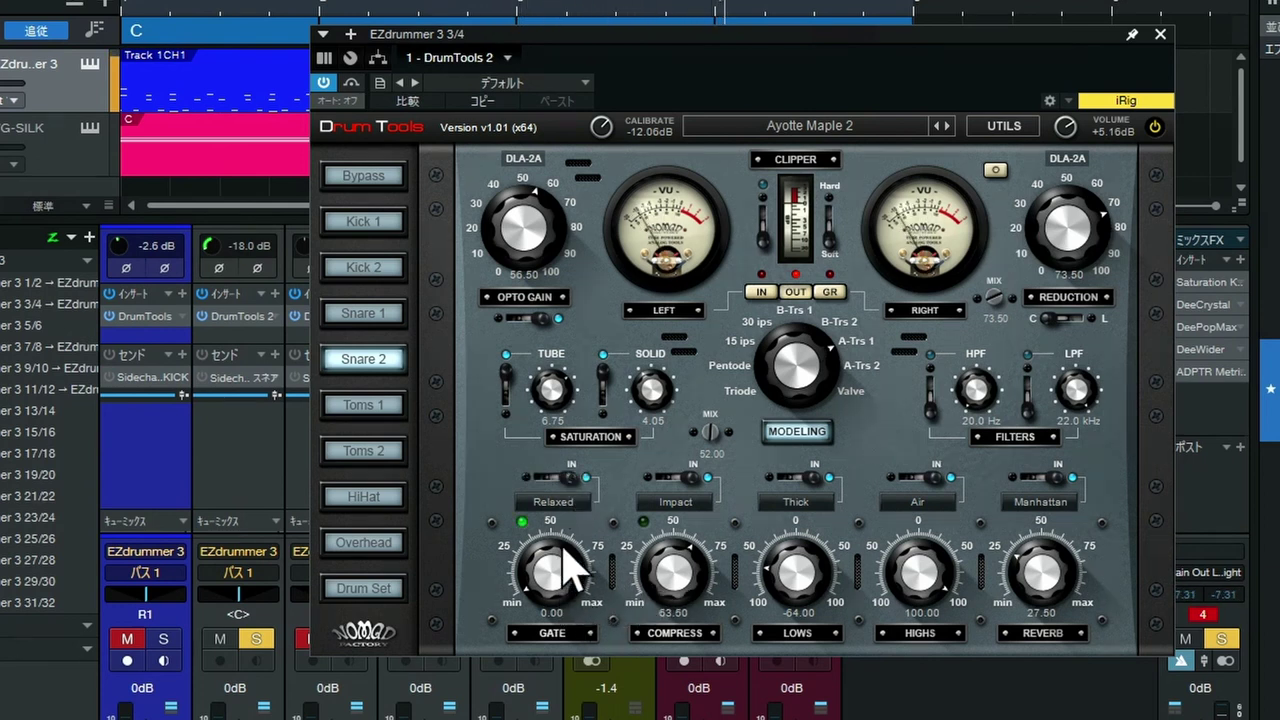
{"action": "scroll", "coordinate": [558, 570], "scroll_direction": "up", "scroll_amount": 2}
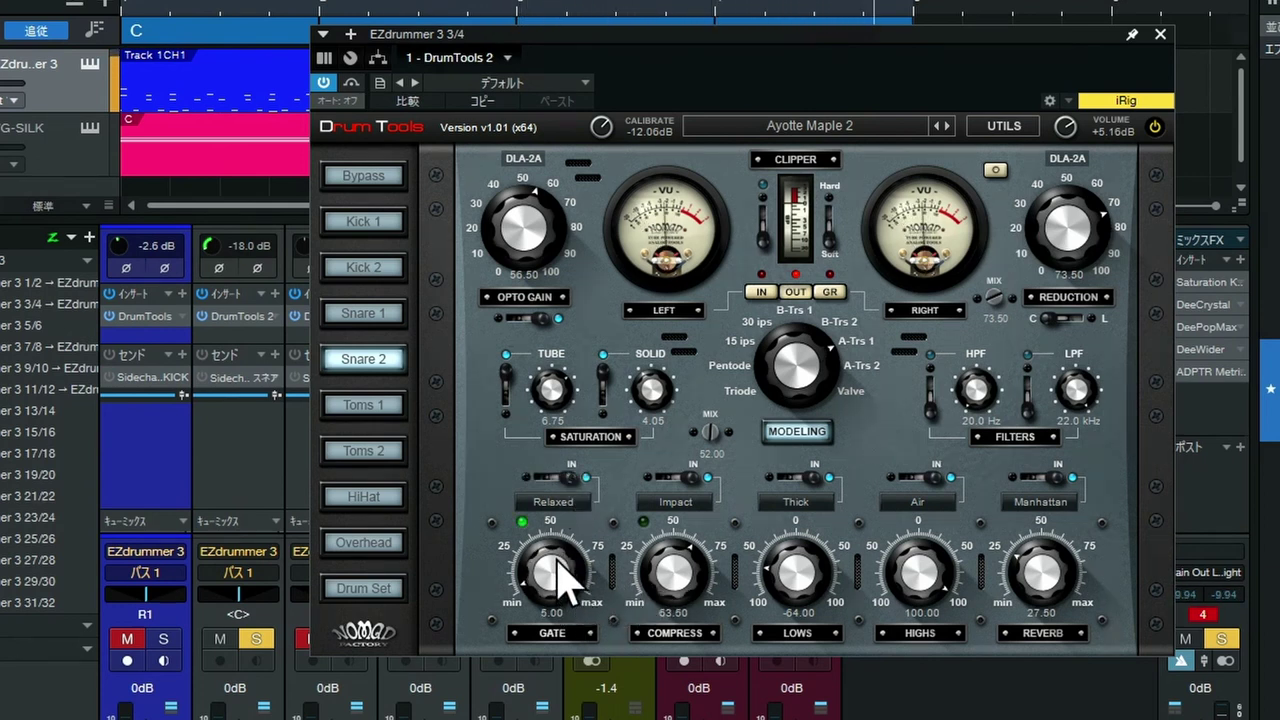
{"action": "scroll", "coordinate": [560, 560], "scroll_direction": "up", "scroll_amount": 2}
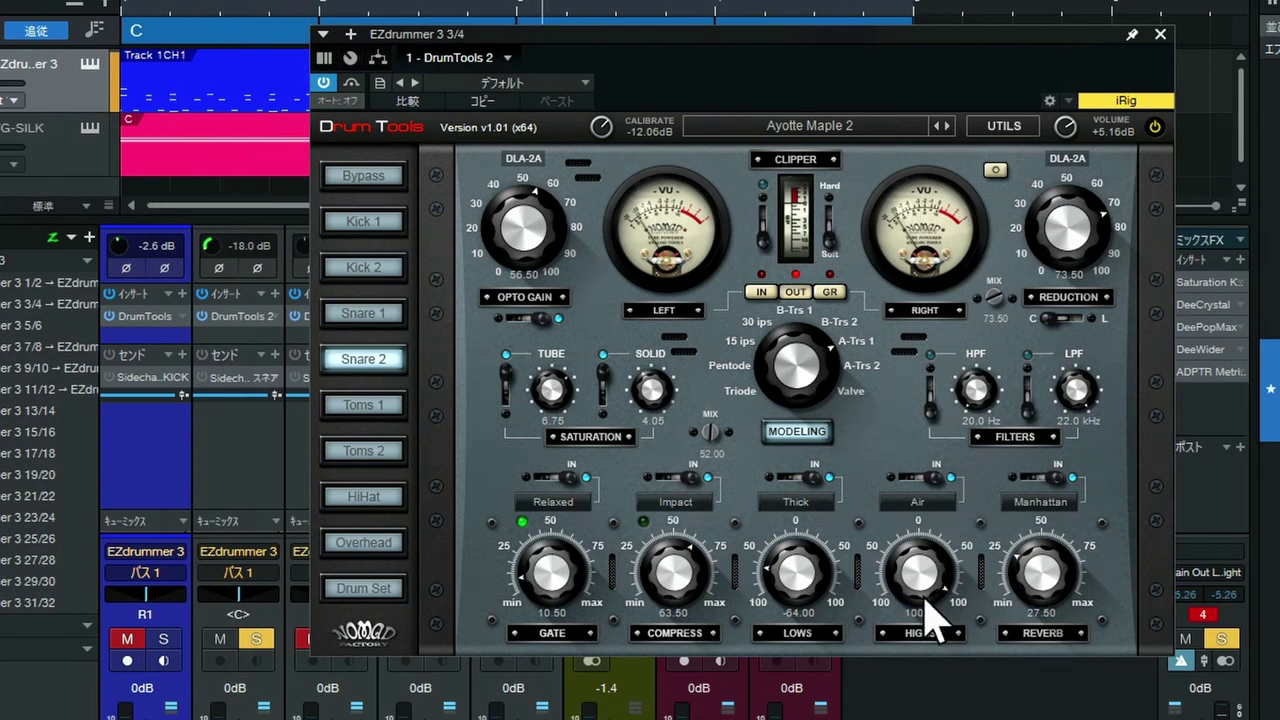
Keep the snare's Highs mode on Air, set its Reverb to 28.00 and the channel's input gain to -2.4 dB
{"action": "left_click", "coordinate": [933, 508]}
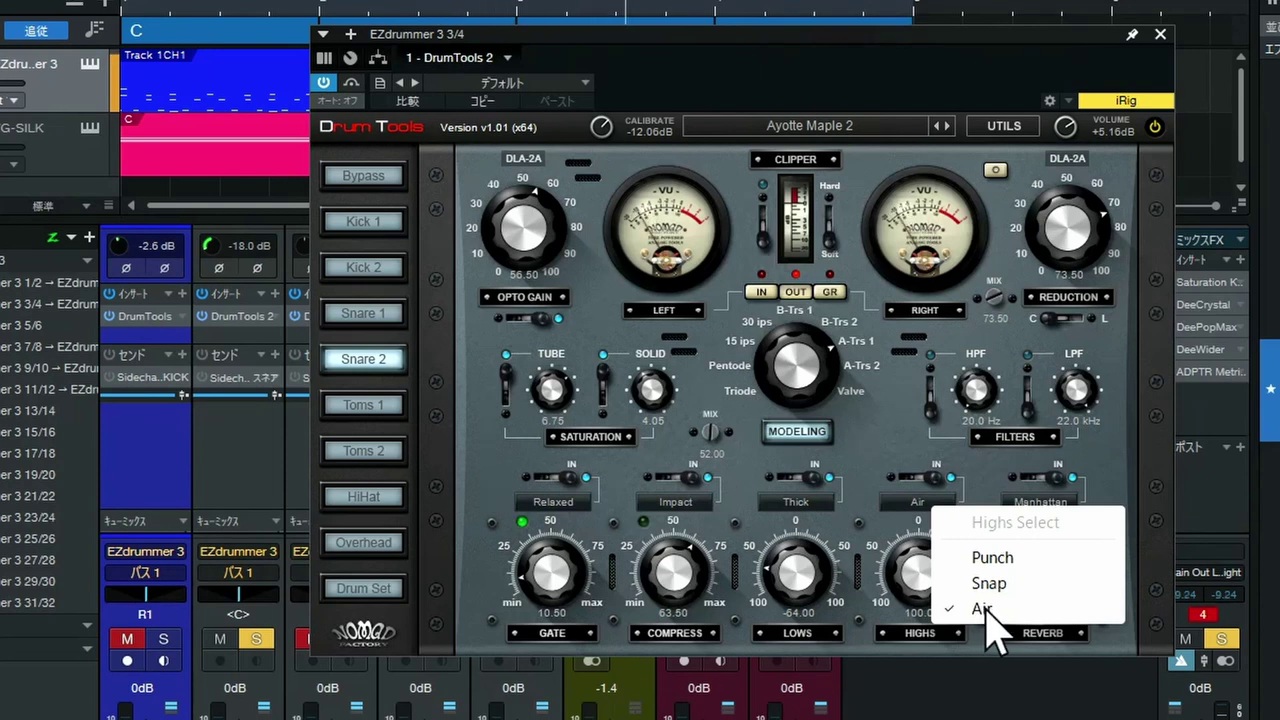
{"action": "left_click", "coordinate": [872, 500]}
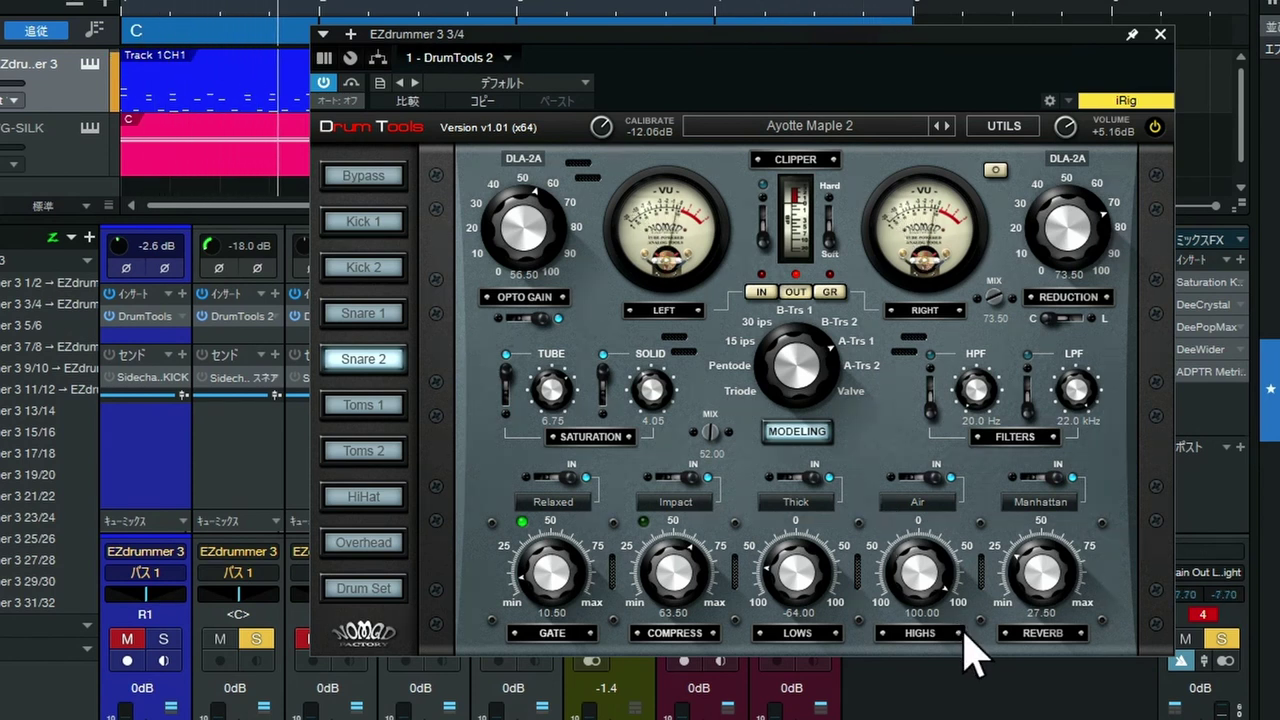
{"action": "left_click_drag", "start_coordinate": [1019, 569], "coordinate": [1018, 574]}
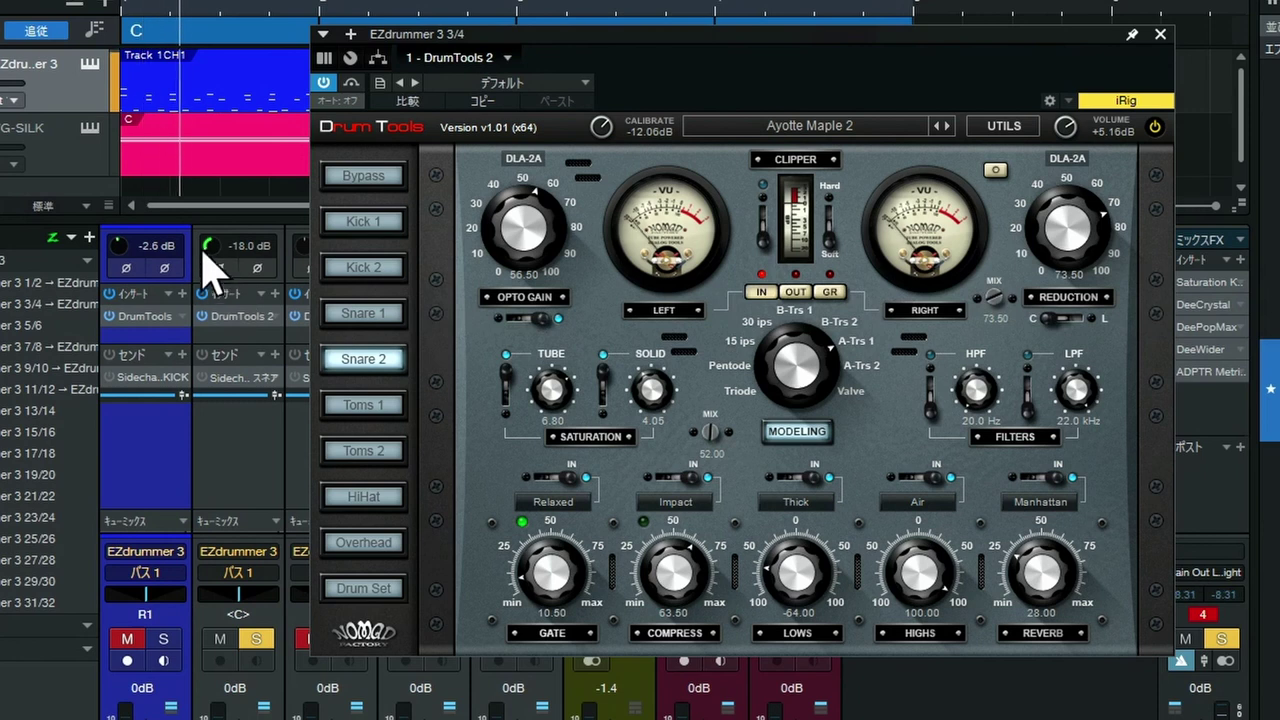
{"action": "left_click_drag", "start_coordinate": [203, 243], "coordinate": [214, 170]}
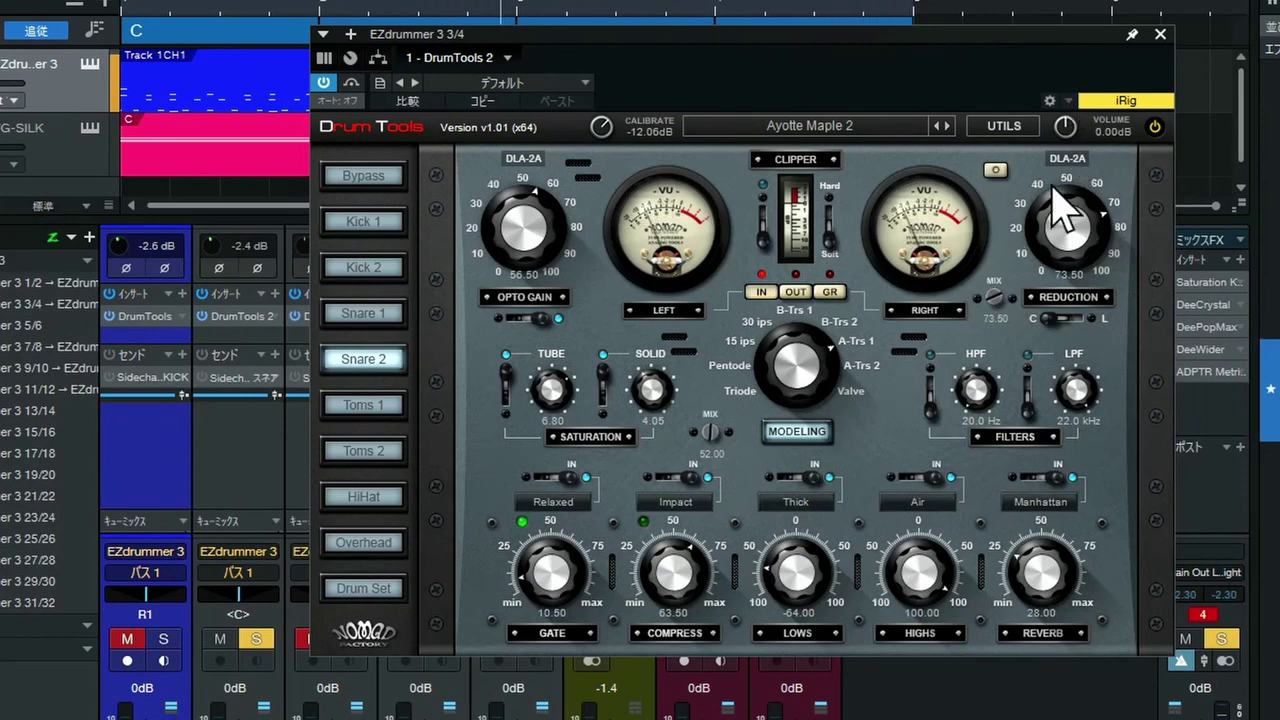
Check the kick channel's DrumTools and close it, and solo the hi-hat channel instead of the snare
{"action": "left_click", "coordinate": [146, 320]}
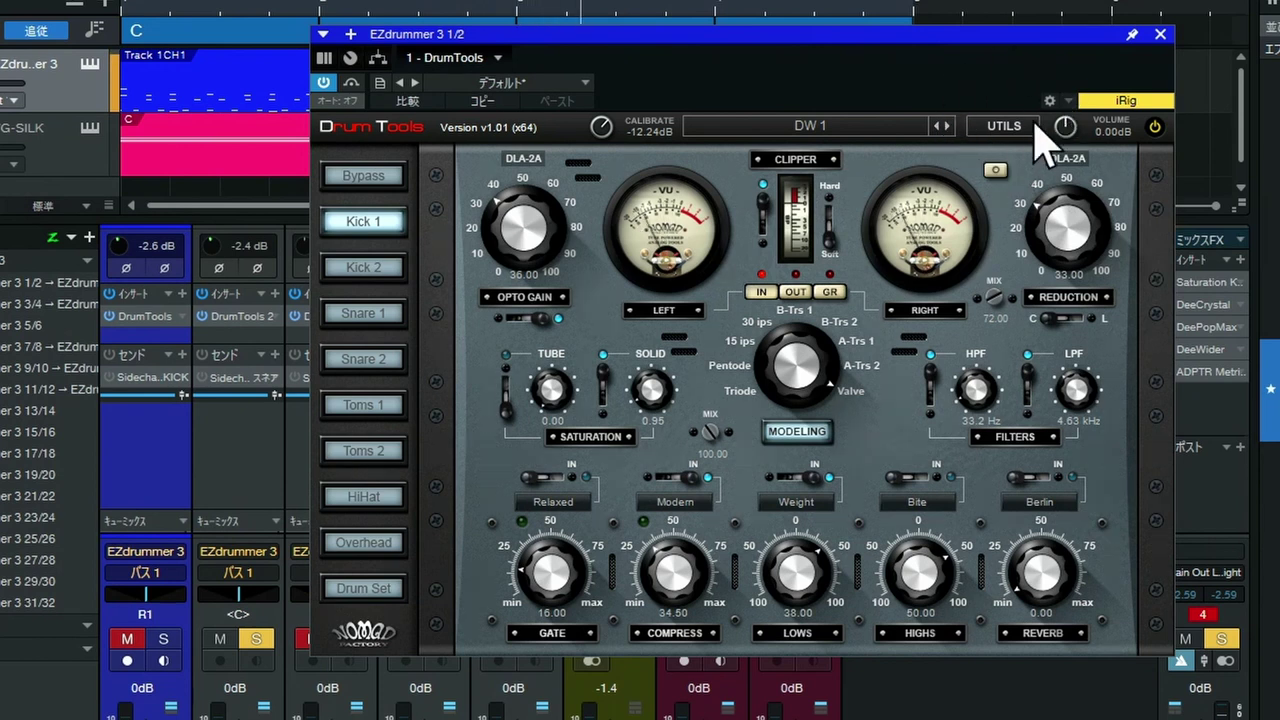
{"action": "left_click", "coordinate": [1160, 34]}
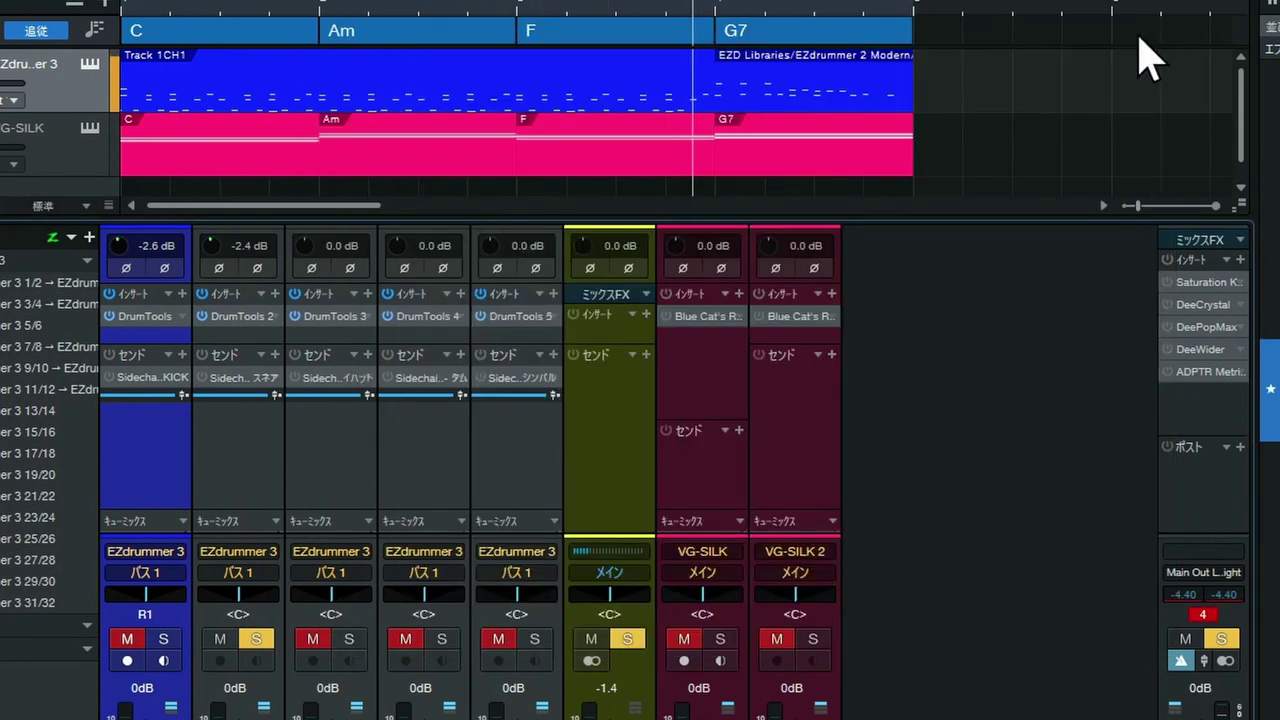
{"action": "left_click", "coordinate": [350, 642]}
{"action": "left_click", "coordinate": [225, 643]}
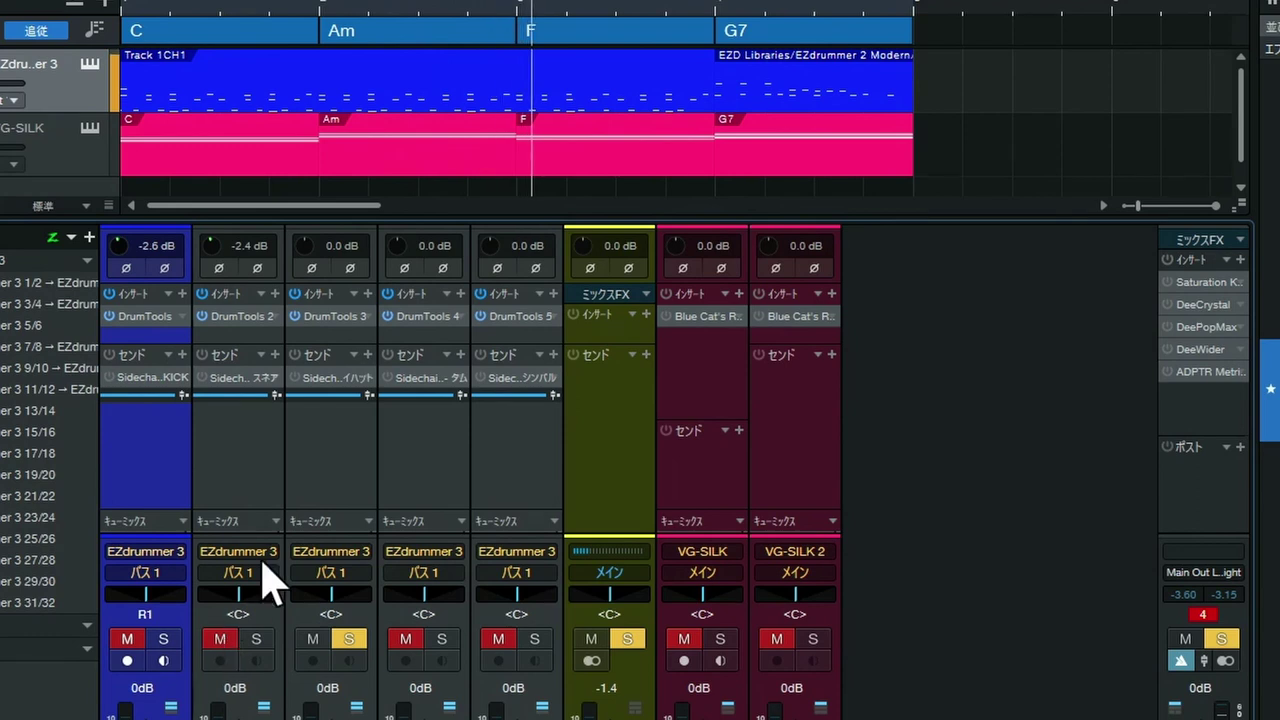
Open DrumTools 3 on the hi-hat channel and raise the channel's input gain to +7.0 dB
{"action": "left_click", "coordinate": [333, 318]}
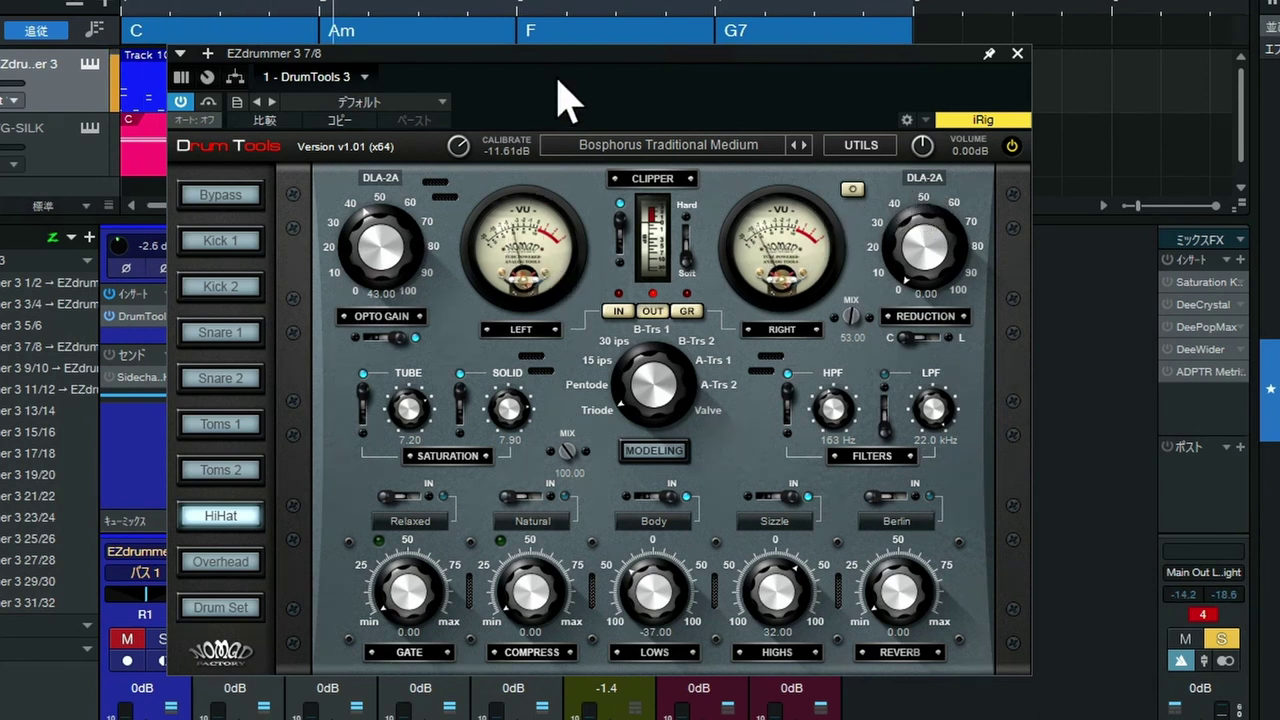
{"action": "left_click_drag", "start_coordinate": [569, 52], "coordinate": [768, 75]}
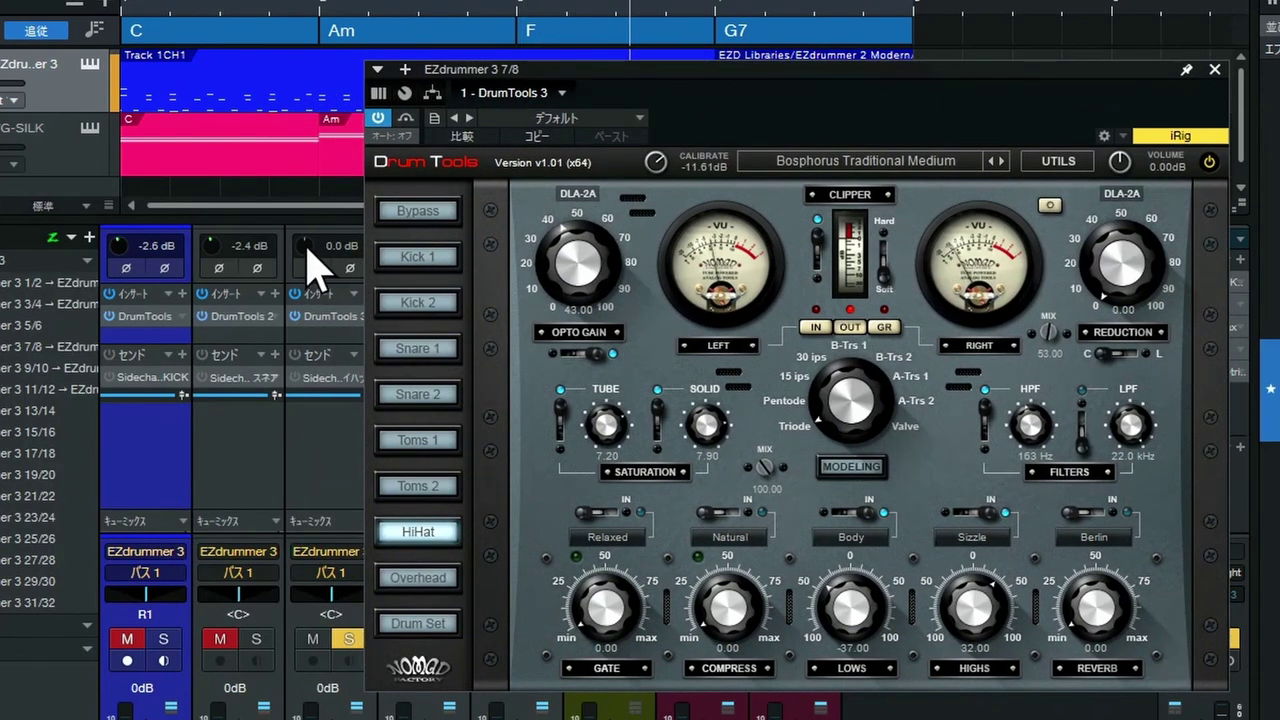
{"action": "left_click_drag", "start_coordinate": [305, 245], "coordinate": [305, 214]}
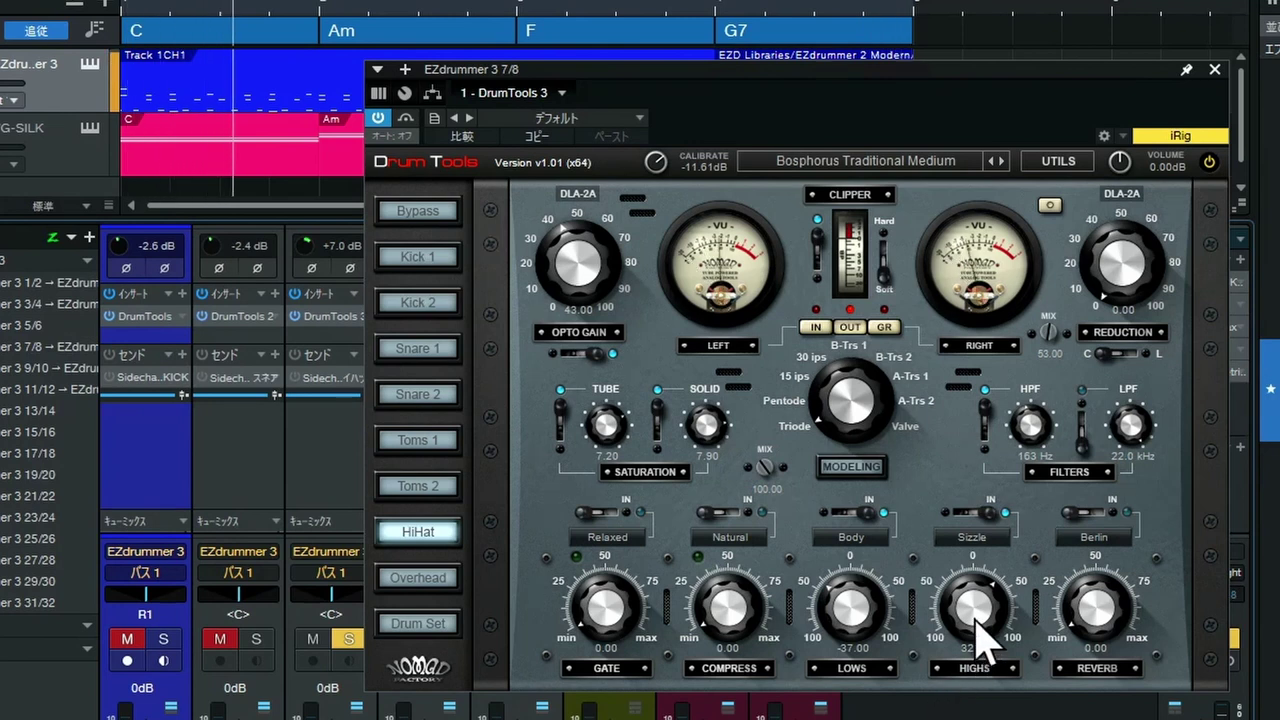
Raise the hi-hat's Highs to 47.00 and close its DrumTools
{"action": "scroll", "coordinate": [978, 618], "scroll_direction": "up", "scroll_amount": 6}
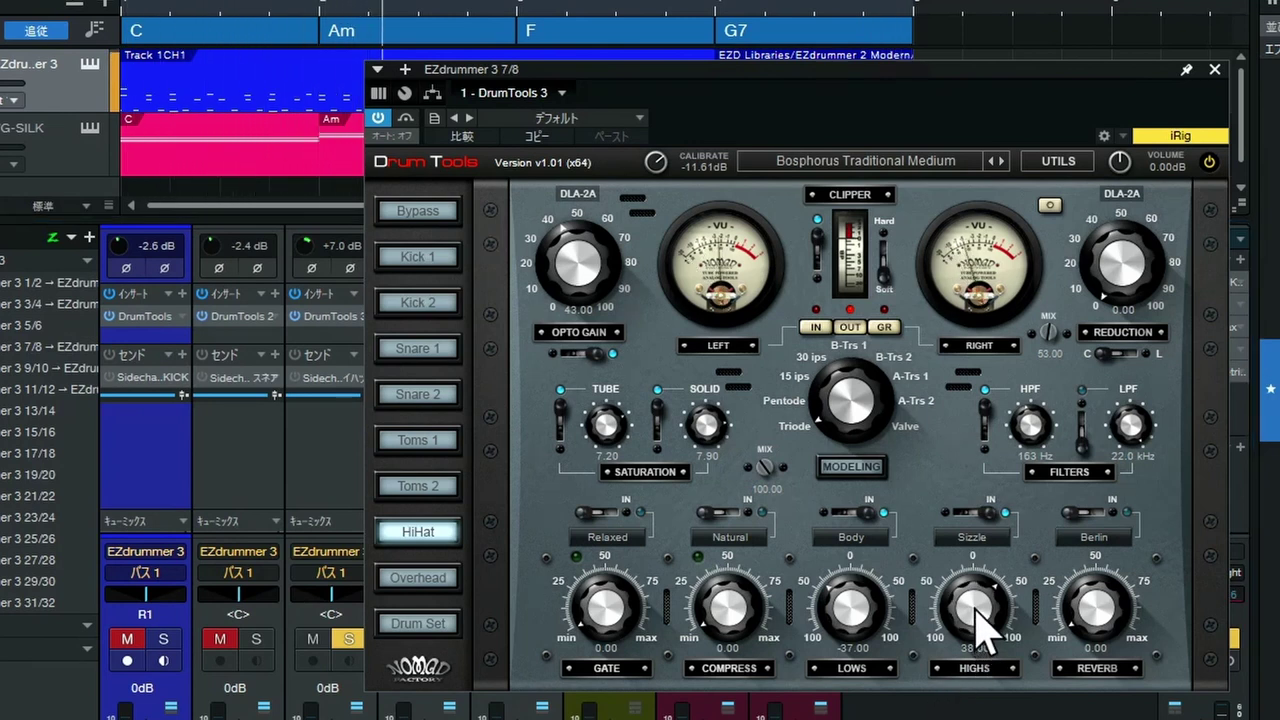
{"action": "scroll", "coordinate": [976, 608], "scroll_direction": "up", "scroll_amount": 9}
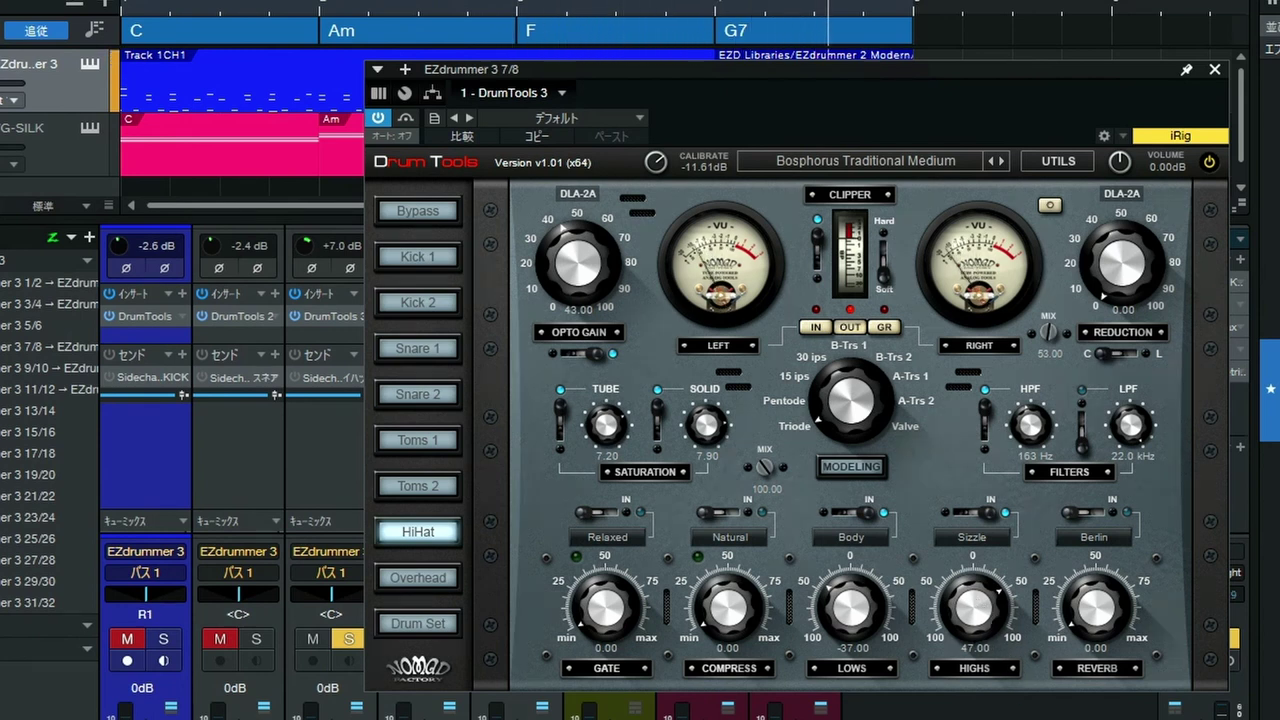
{"action": "left_click", "coordinate": [1214, 69]}
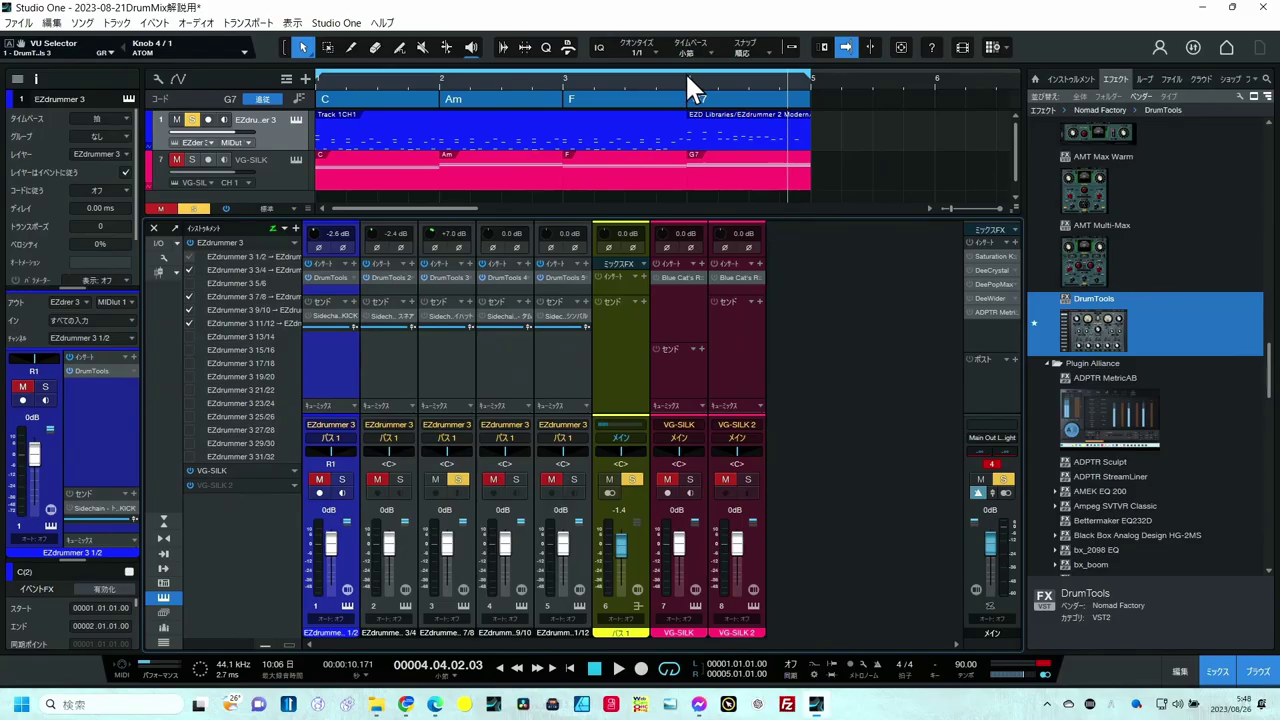
Loop bar 4 and, in the tom channel's DrumTools 4, set Compress to 73.00, Highs to 42.00 and LPF to 13.8 kHz
{"action": "left_click_drag", "start_coordinate": [688, 74], "coordinate": [815, 75]}
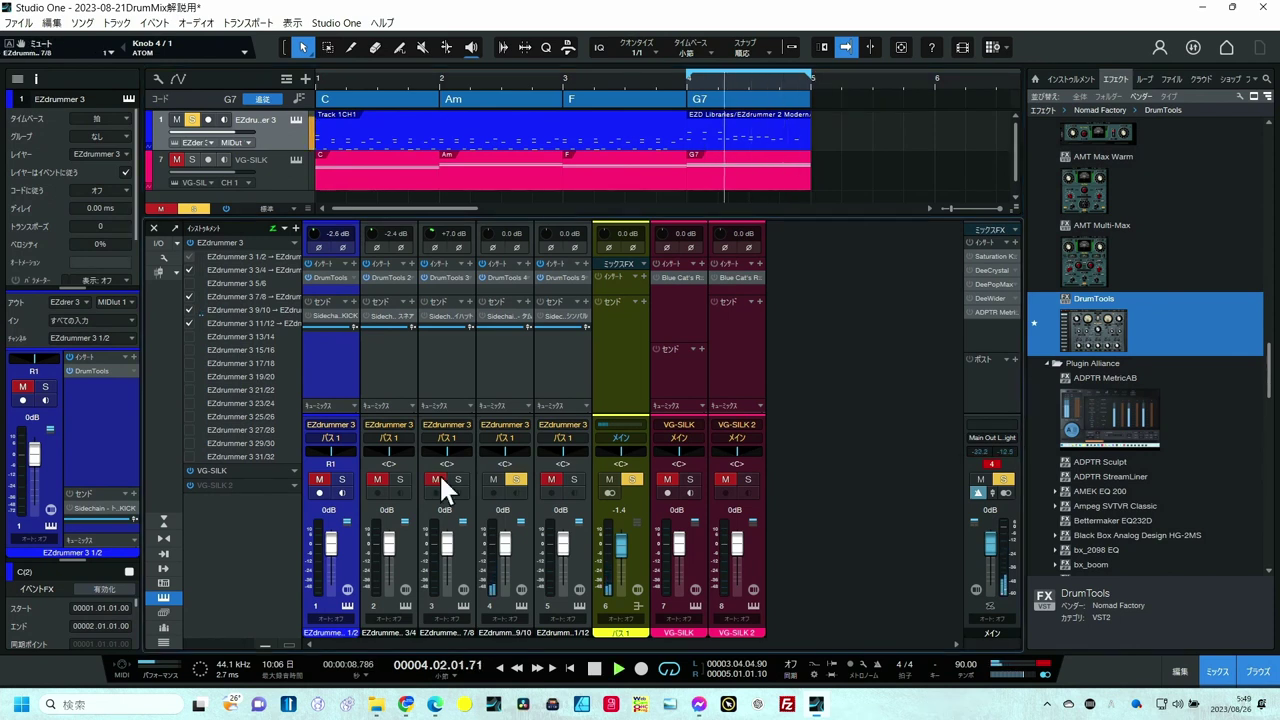
{"action": "left_click", "coordinate": [514, 277]}
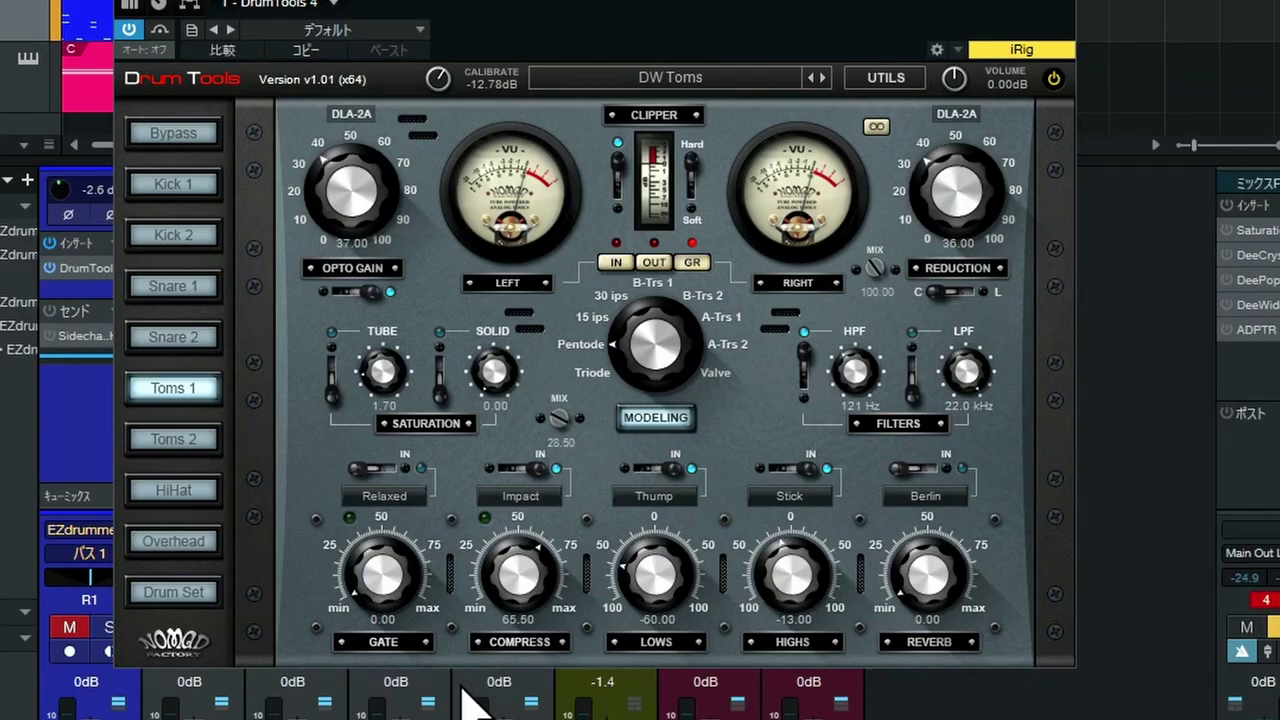
{"action": "left_click_drag", "start_coordinate": [517, 570], "coordinate": [517, 551]}
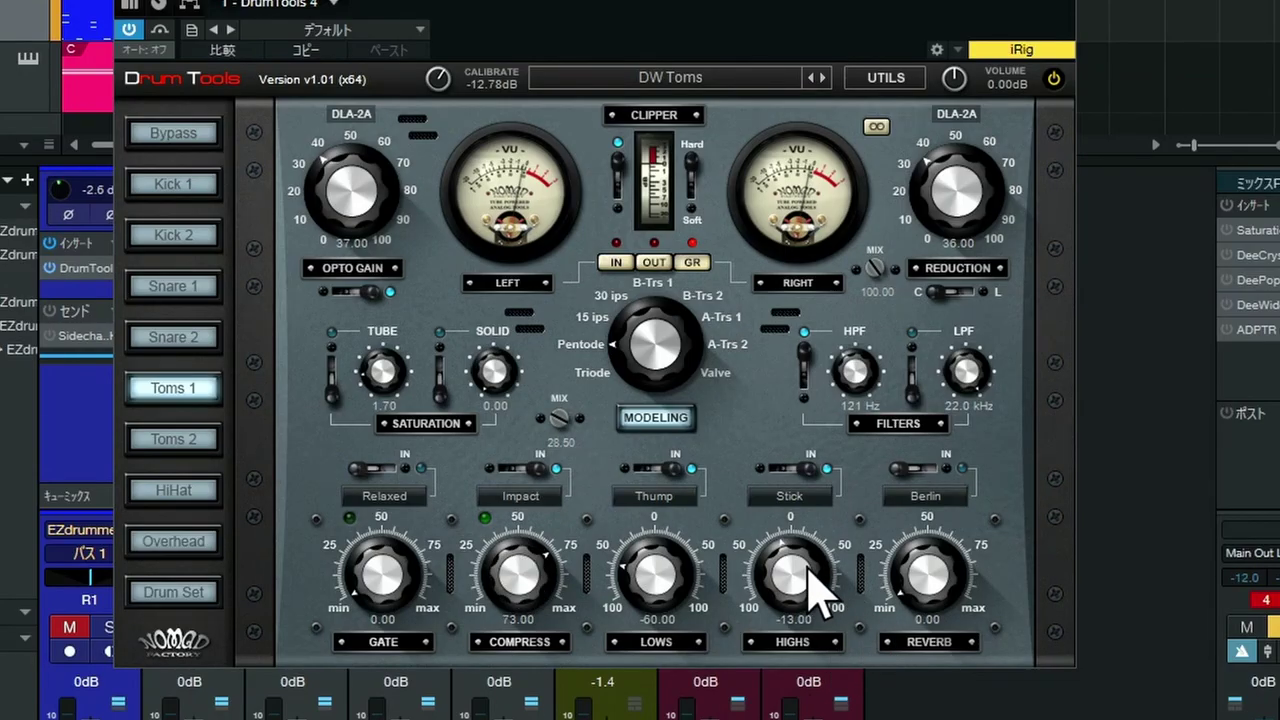
{"action": "left_click_drag", "start_coordinate": [806, 570], "coordinate": [815, 514]}
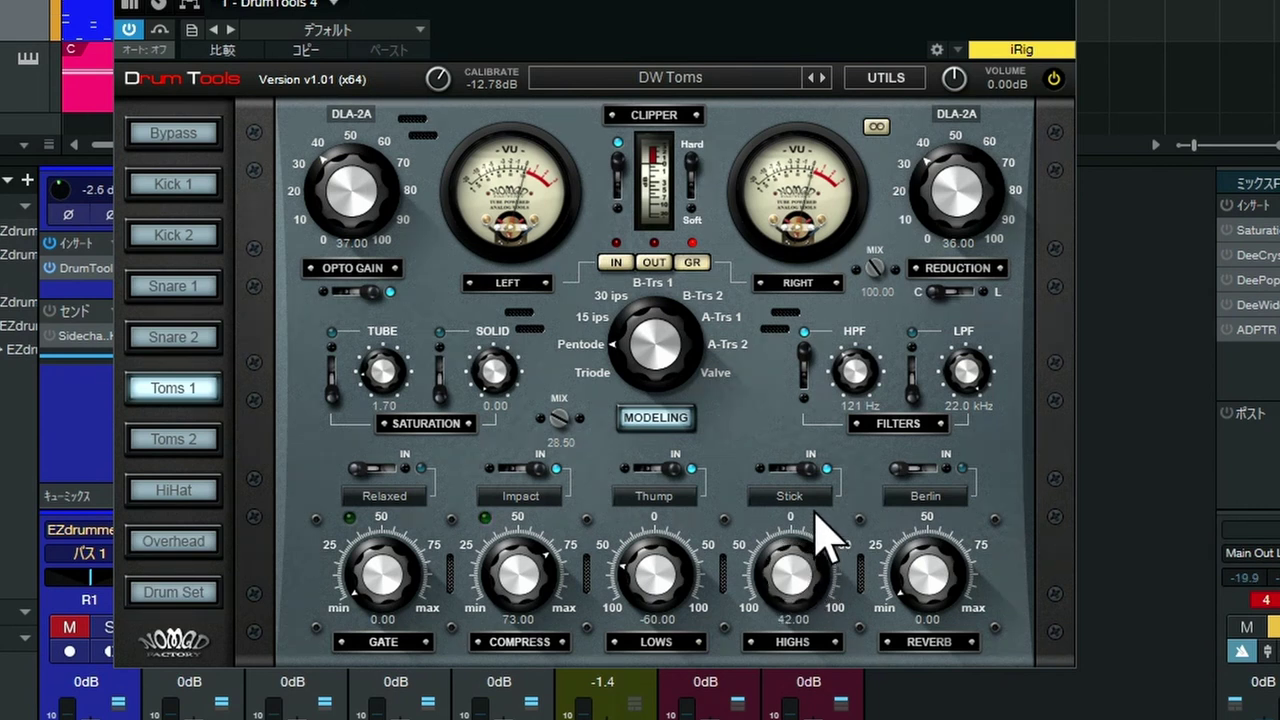
{"action": "left_click_drag", "start_coordinate": [980, 380], "coordinate": [966, 418]}
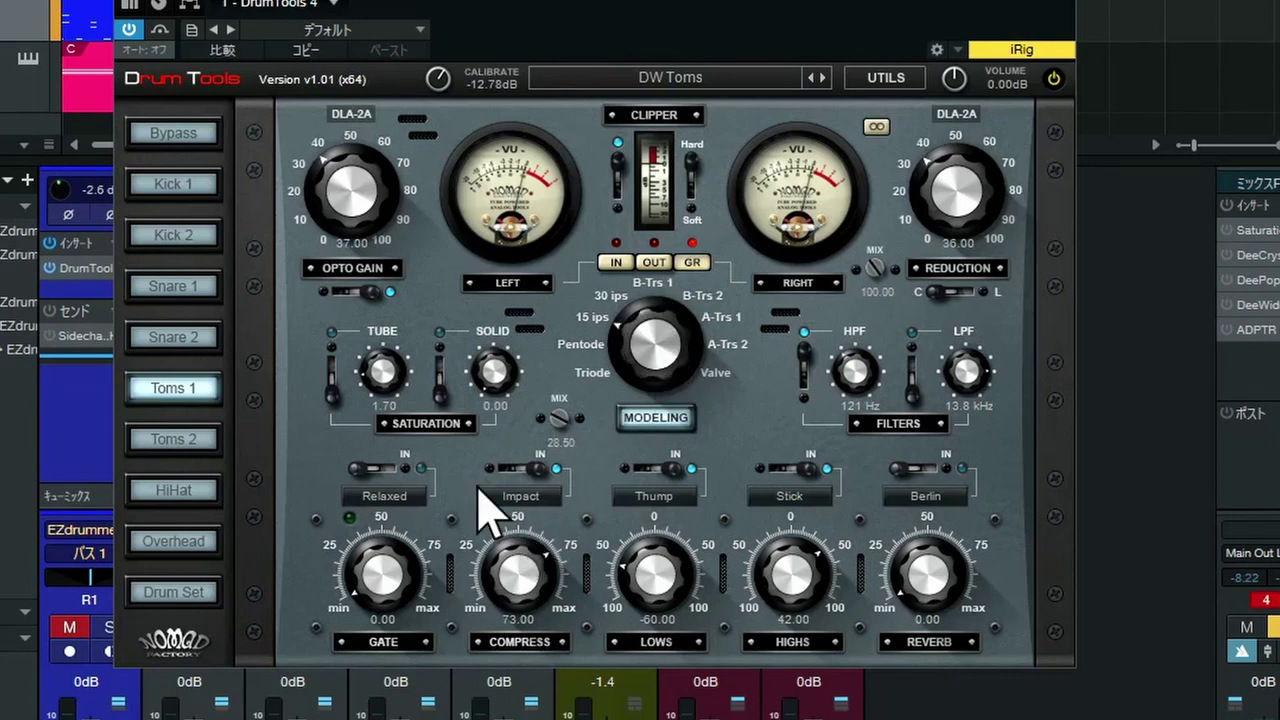
Enable the toms' Tube saturation at 3.20 and set Compress to 75.00, with the gate switched in at 30.50
{"action": "left_click", "coordinate": [333, 368]}
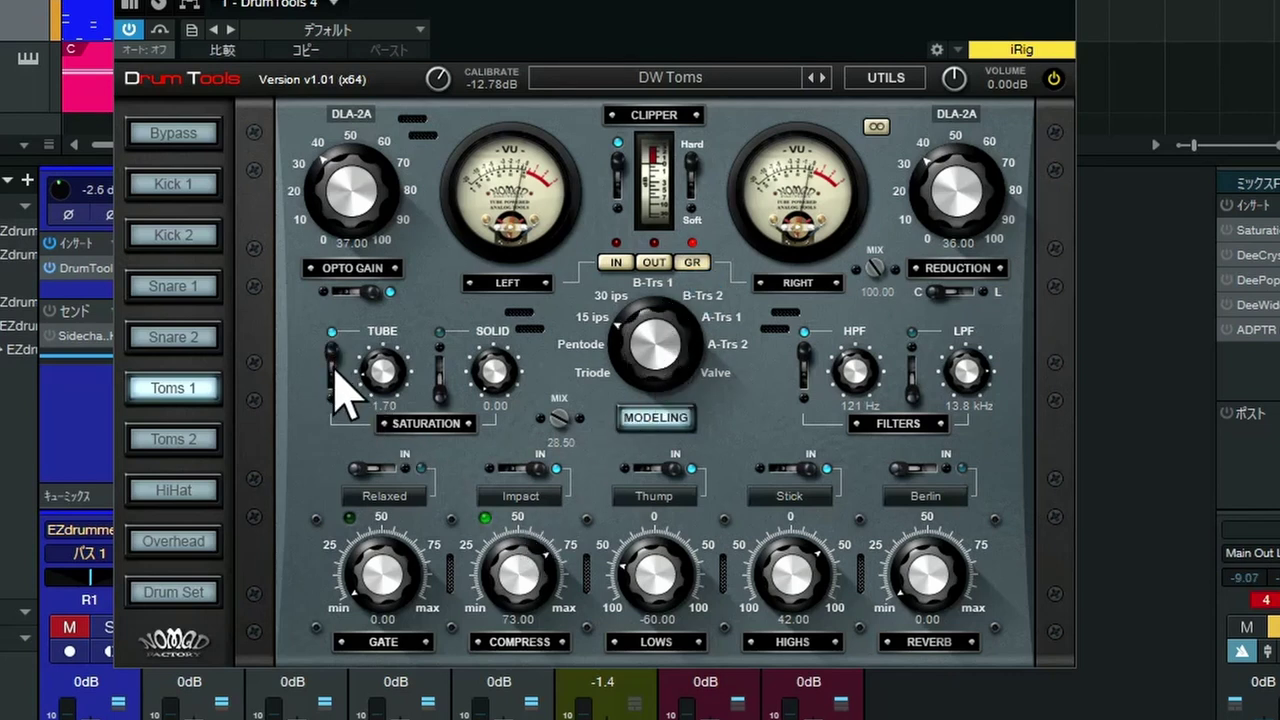
{"action": "left_click_drag", "start_coordinate": [394, 371], "coordinate": [390, 325]}
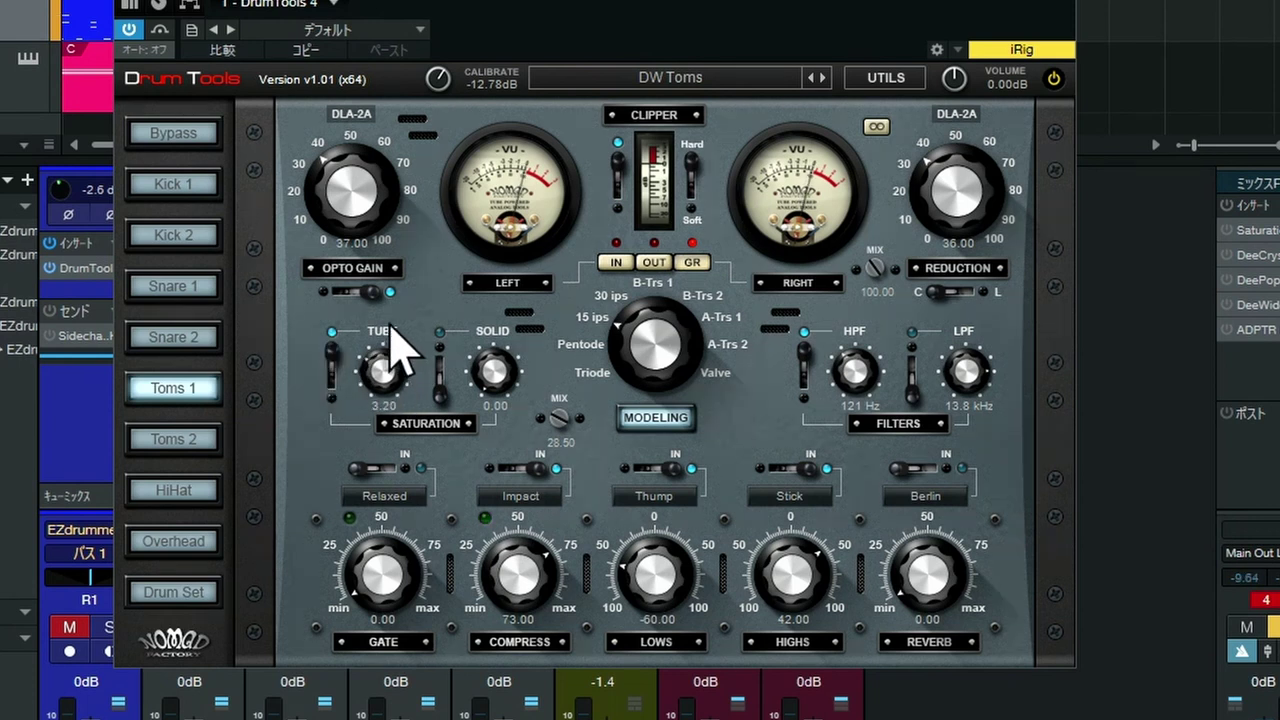
{"action": "left_click_drag", "start_coordinate": [490, 568], "coordinate": [490, 562]}
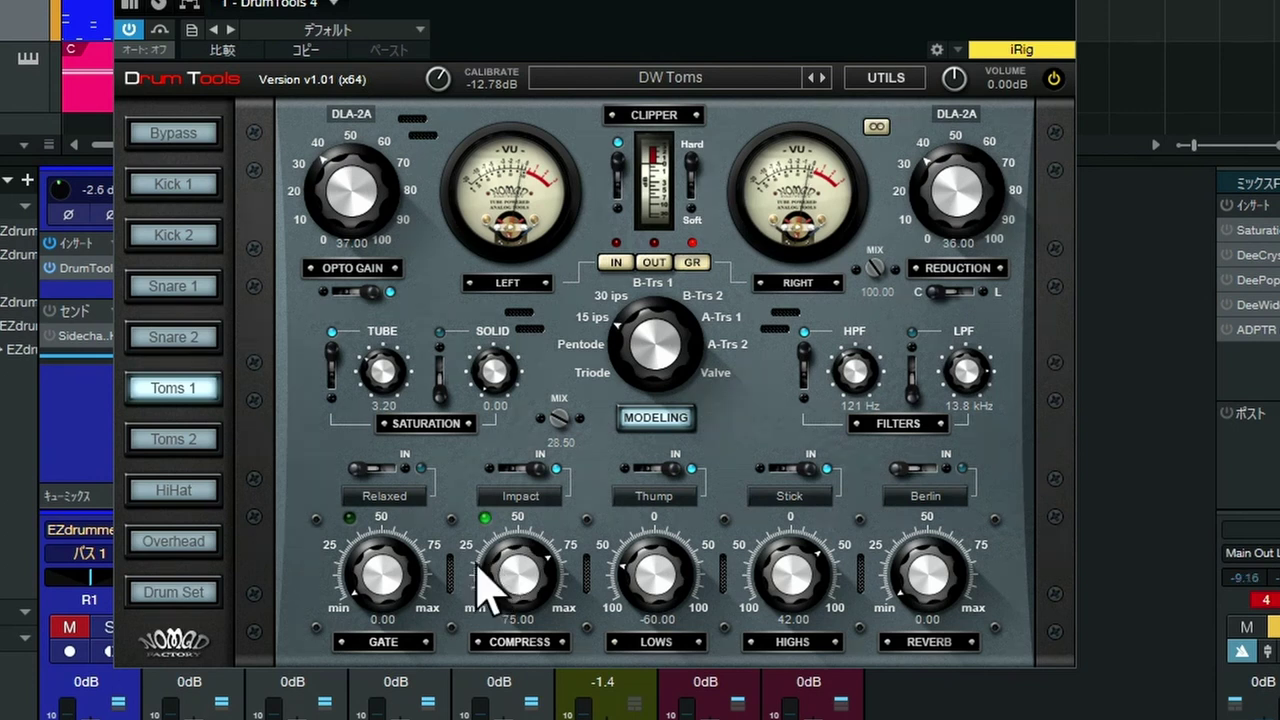
{"action": "left_click", "coordinate": [386, 469]}
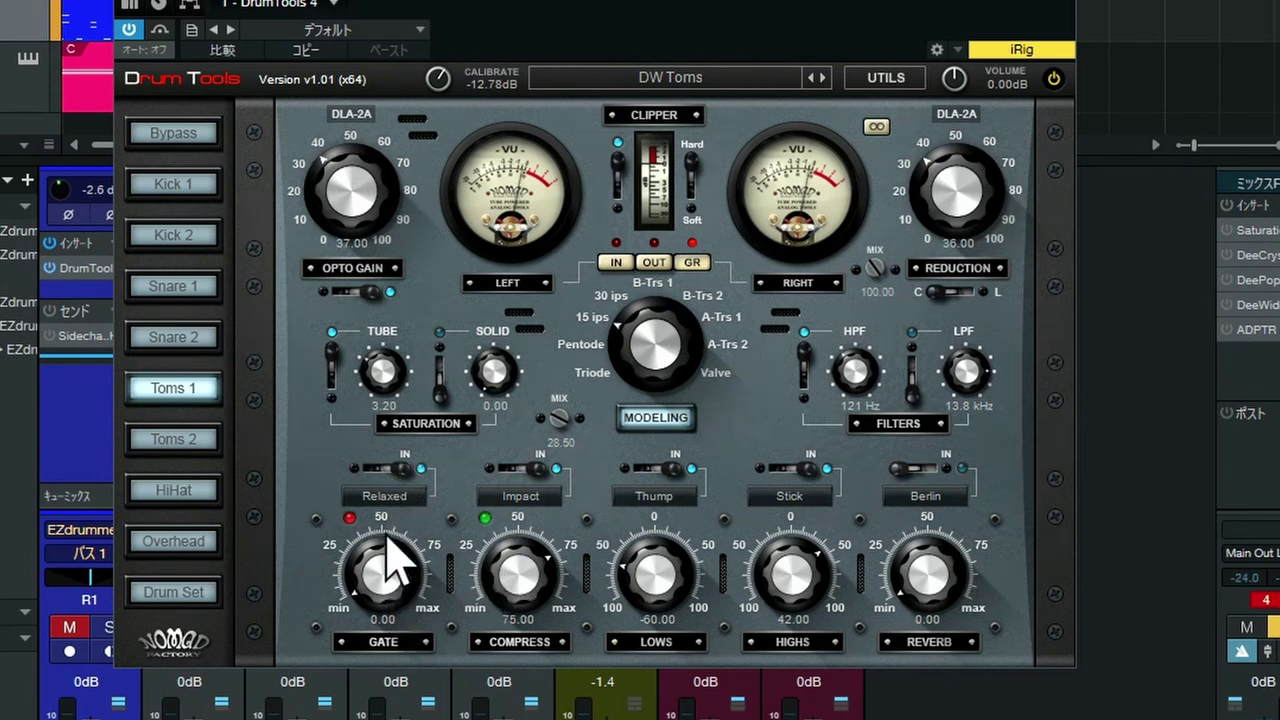
{"action": "left_click_drag", "start_coordinate": [378, 565], "coordinate": [372, 510]}
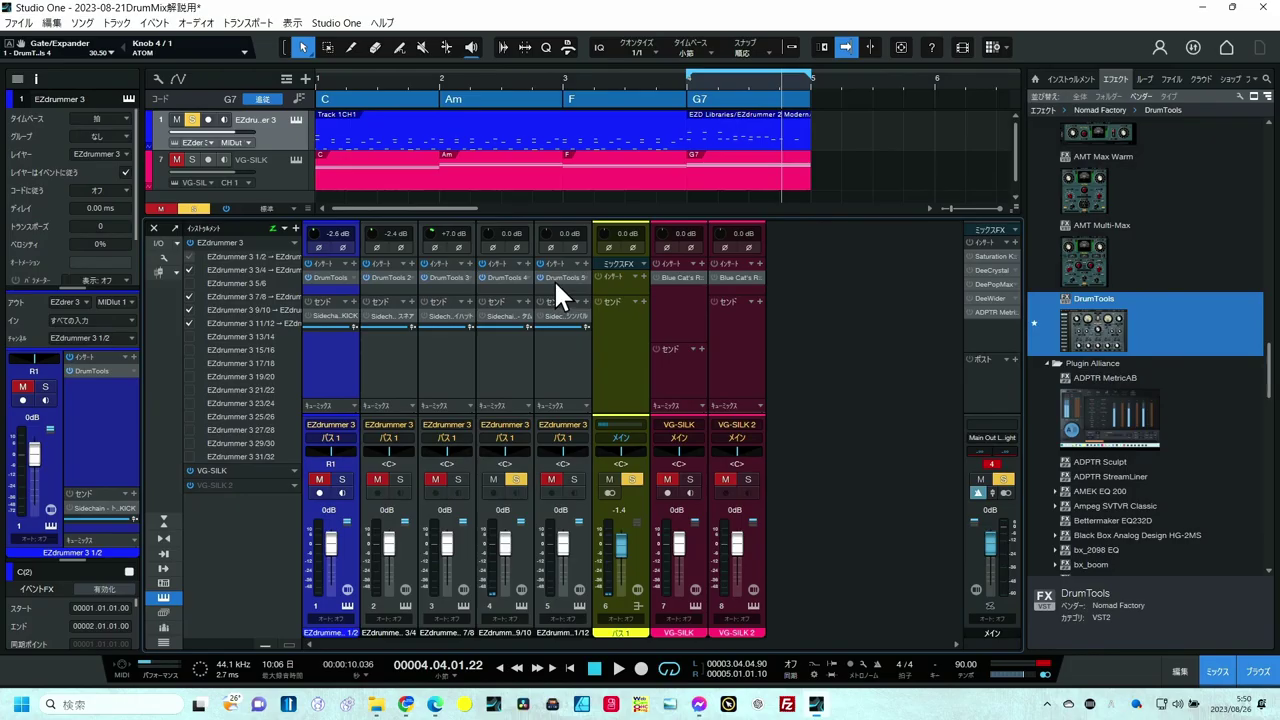
Open DrumTools 5 on the soloed overhead channel, try its input gain at -1.4 dB and return it to 0.0 dB
{"action": "left_click", "coordinate": [555, 280]}
{"action": "key", "text": "space"}
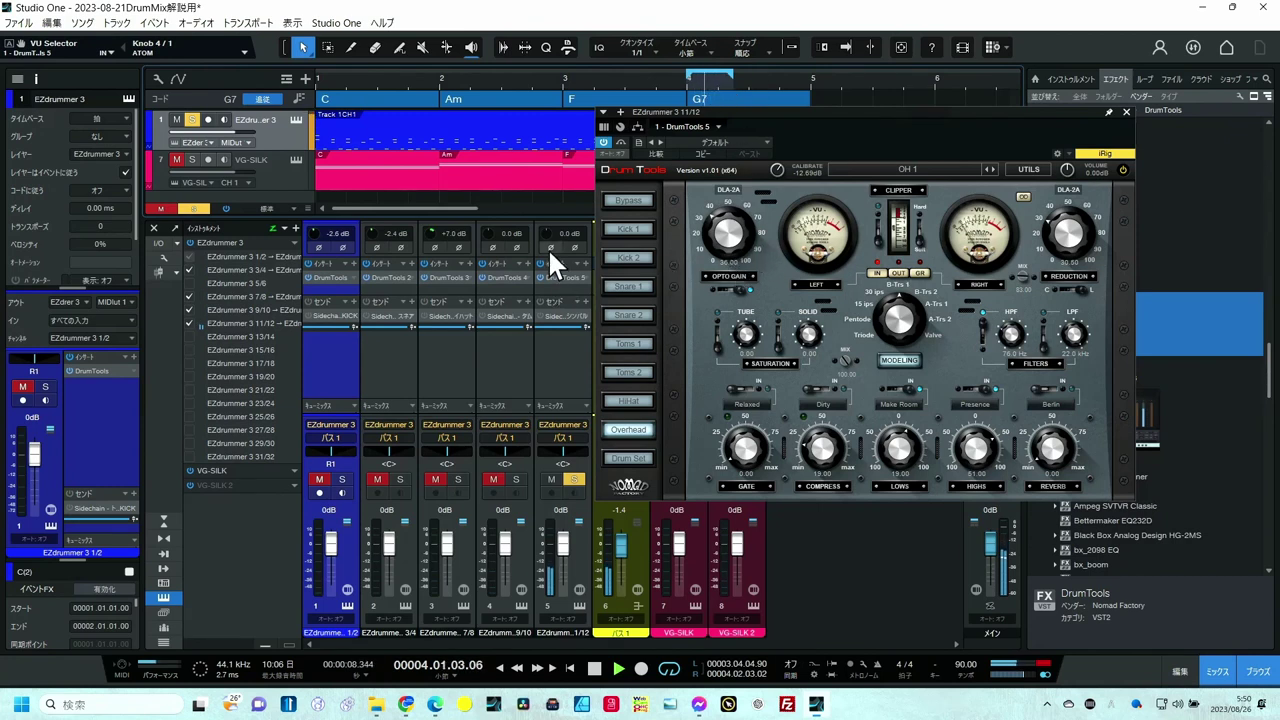
{"action": "left_click_drag", "start_coordinate": [546, 229], "coordinate": [547, 237]}
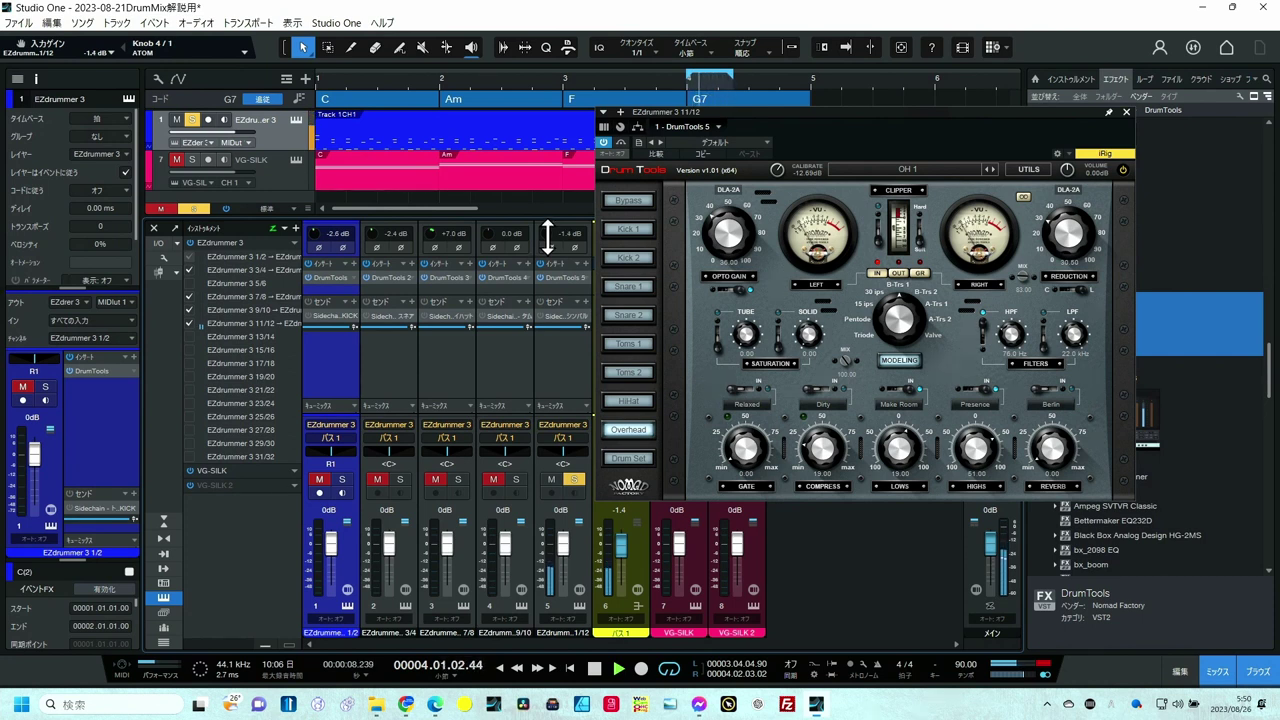
{"action": "left_click_drag", "start_coordinate": [547, 237], "coordinate": [547, 232]}
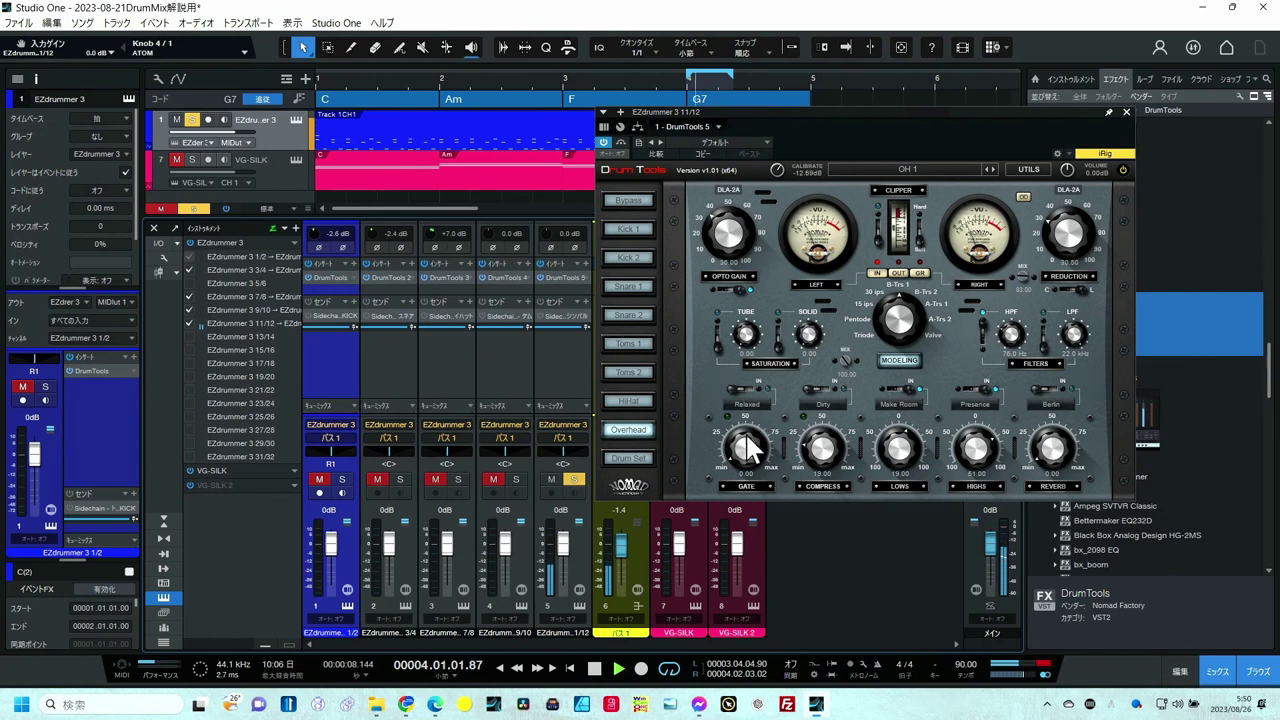
{"action": "left_click_drag", "start_coordinate": [719, 110], "coordinate": [748, 115]}
{"action": "key", "text": "f"}
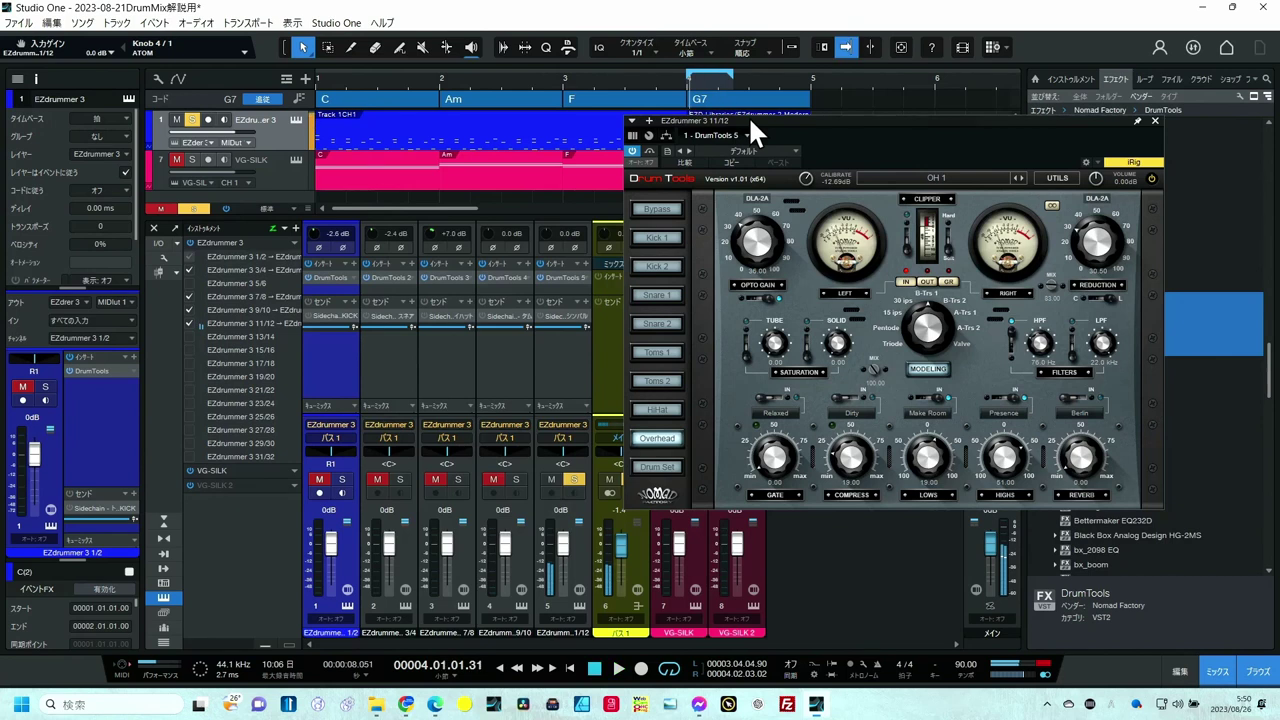
Try the overhead's Highs mode on Air with the amount raised to 92.00
{"action": "left_click", "coordinate": [1005, 460]}
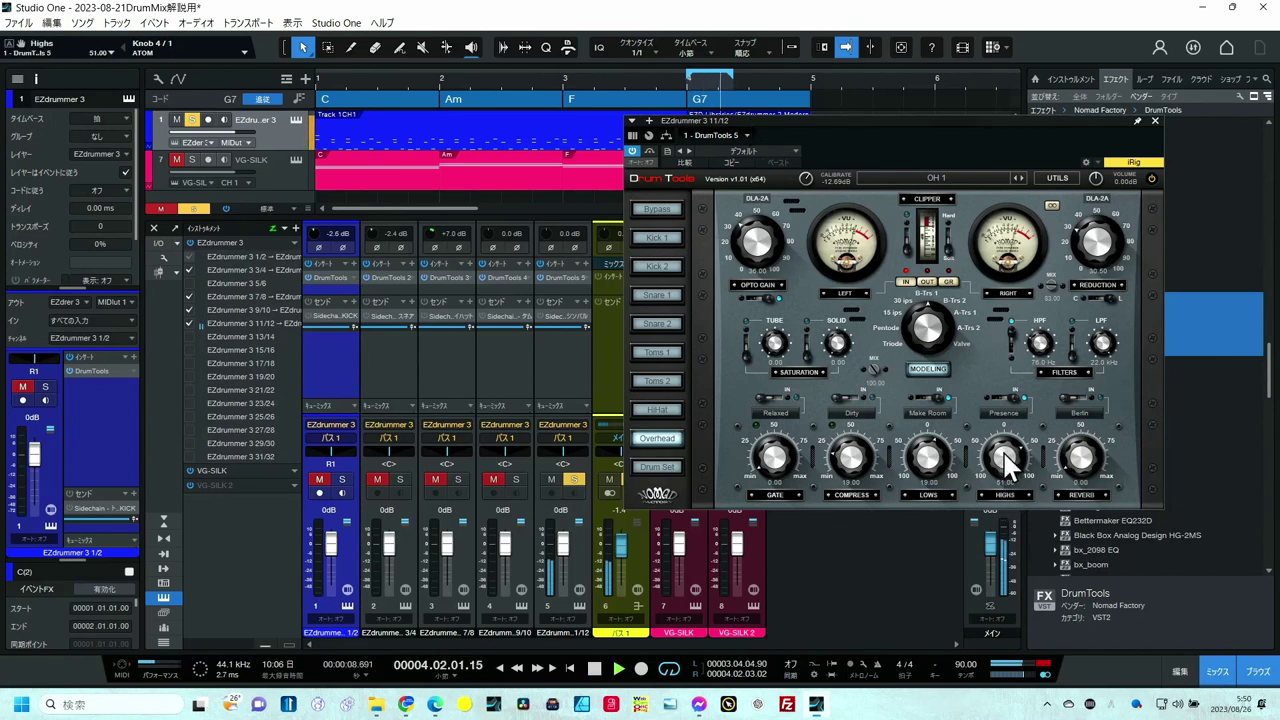
{"action": "mouse_move", "coordinate": [1009, 456]}
{"action": "left_mouse_down"}
{"action": "mouse_move", "coordinate": [1009, 419]}
{"action": "mouse_move", "coordinate": [1009, 456]}
{"action": "left_mouse_up"}
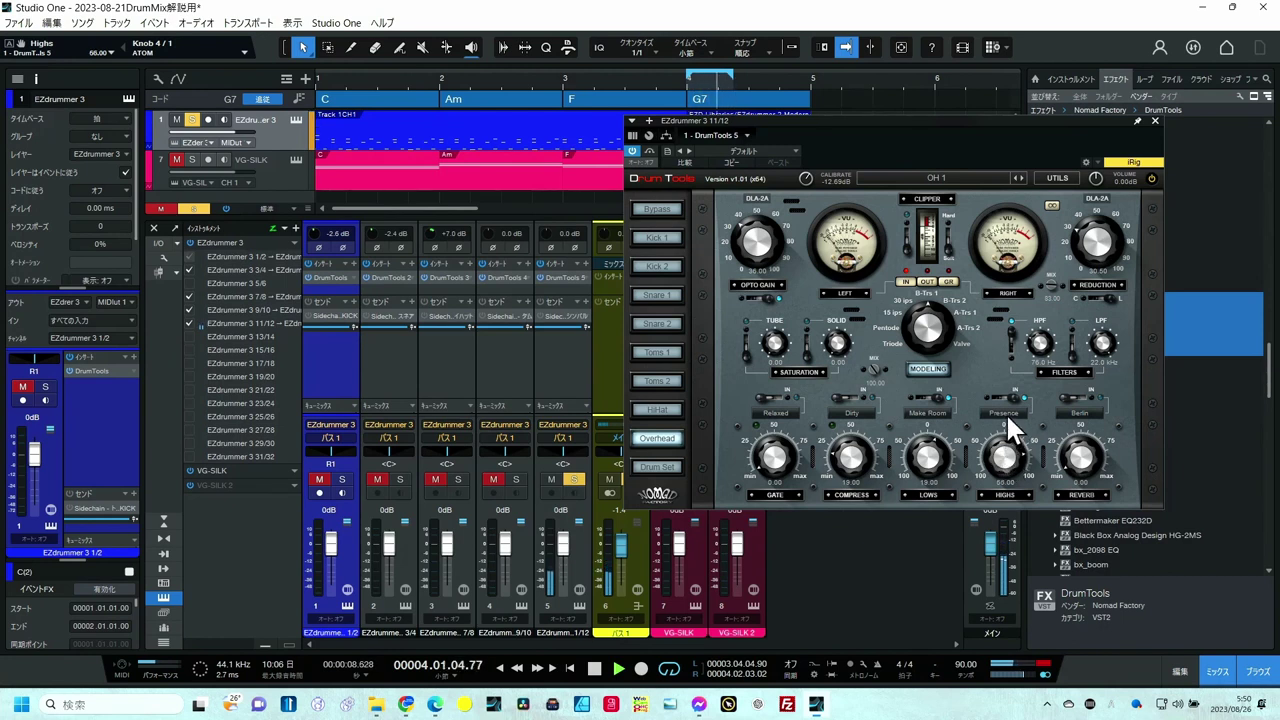
{"action": "left_click", "coordinate": [1005, 413]}
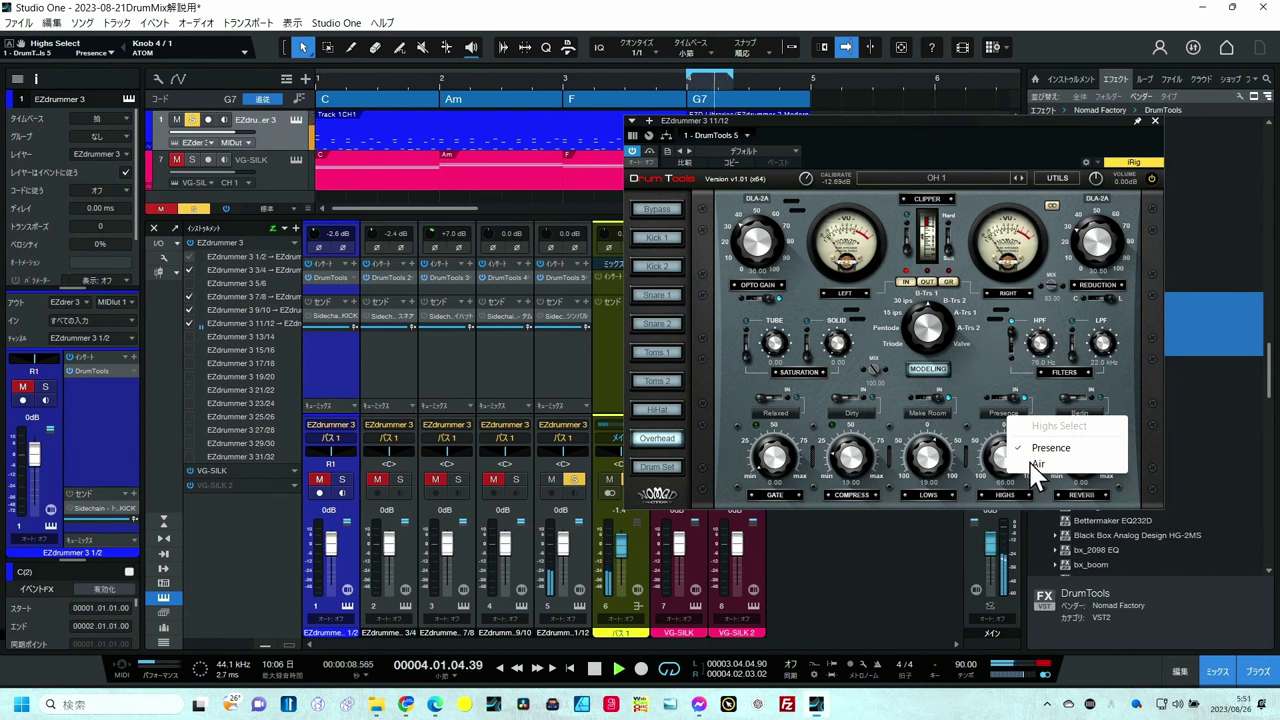
{"action": "left_click", "coordinate": [1033, 464]}
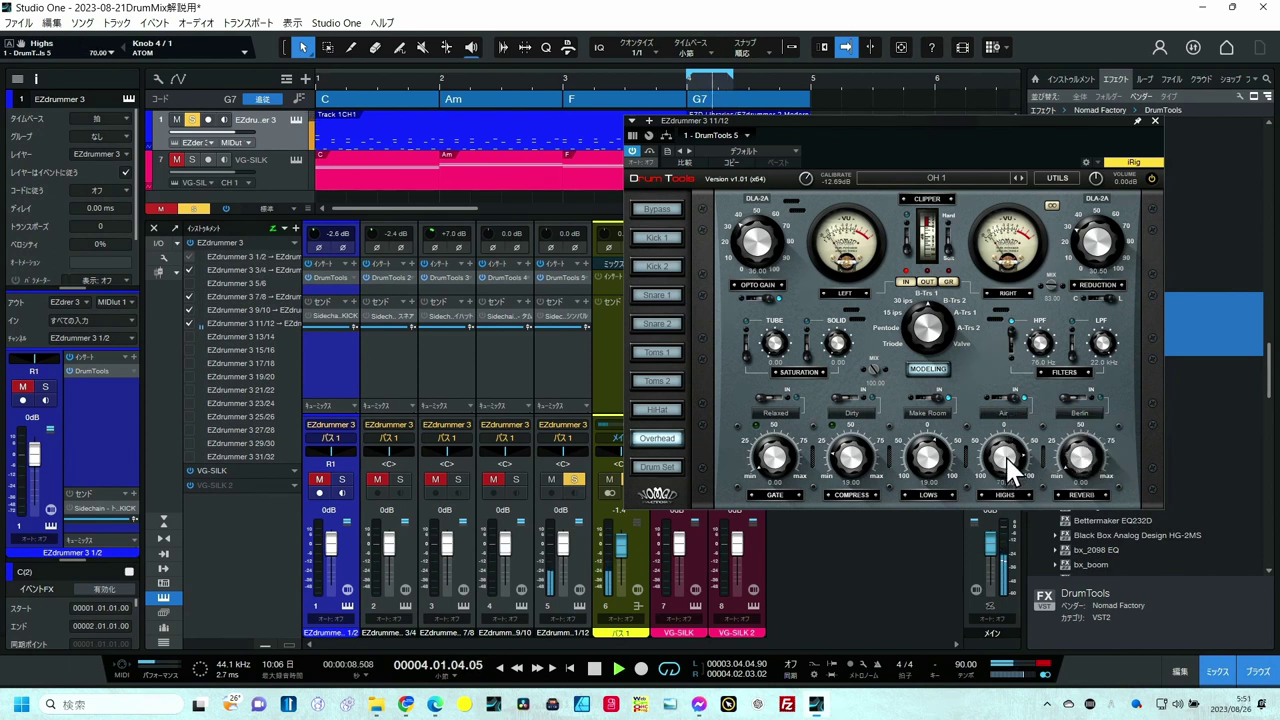
{"action": "left_click_drag", "start_coordinate": [1008, 463], "coordinate": [1008, 452]}
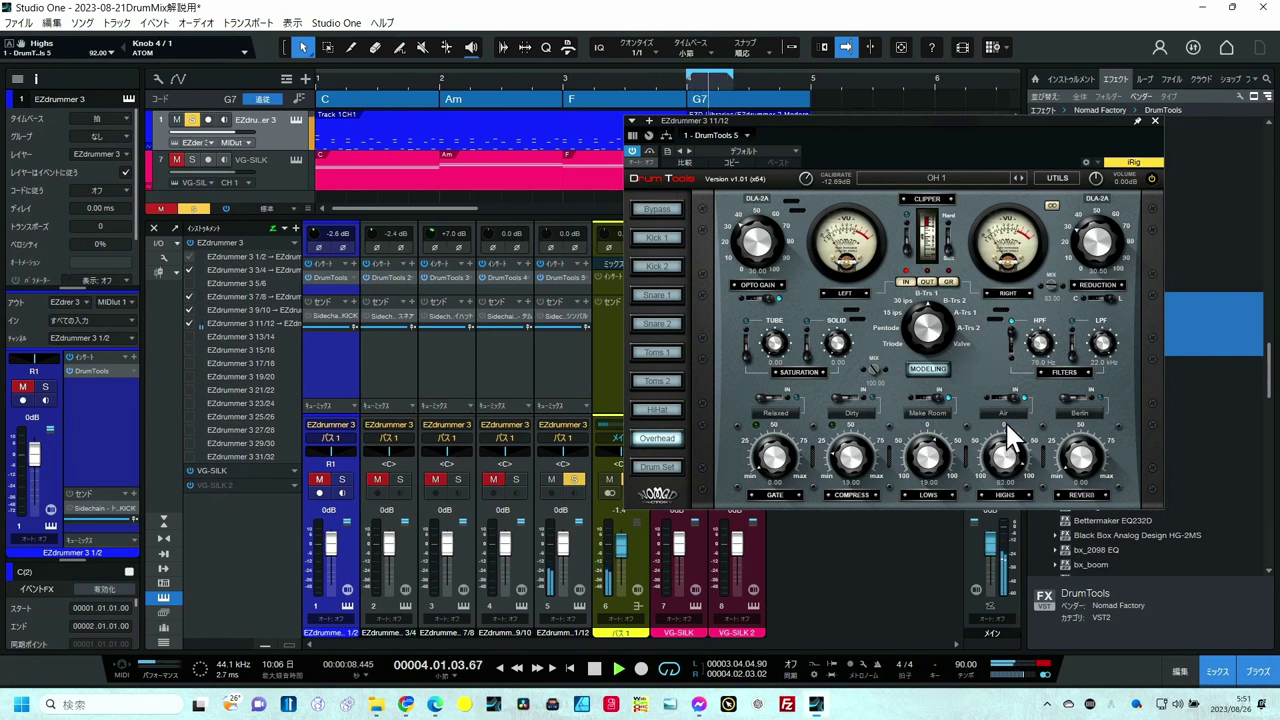
Return the overhead's Highs mode to Presence and lower the Highs amount
{"action": "left_click", "coordinate": [1006, 412]}
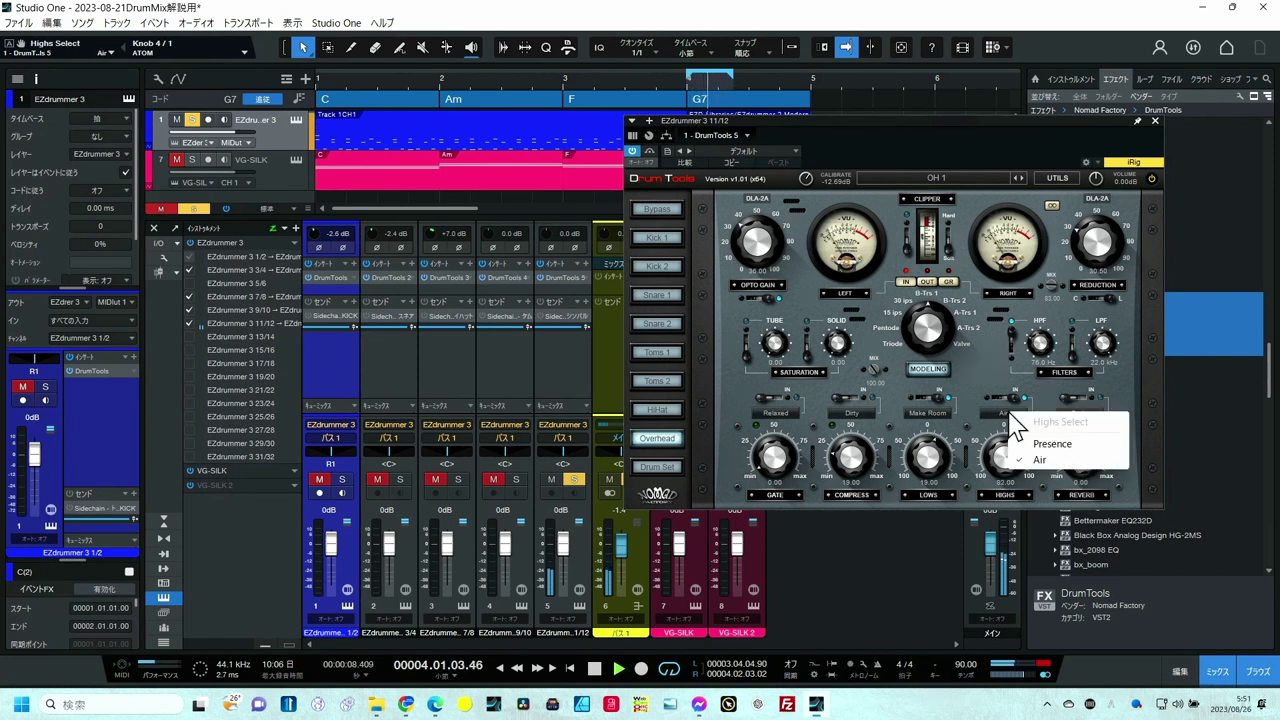
{"action": "left_click", "coordinate": [1054, 446]}
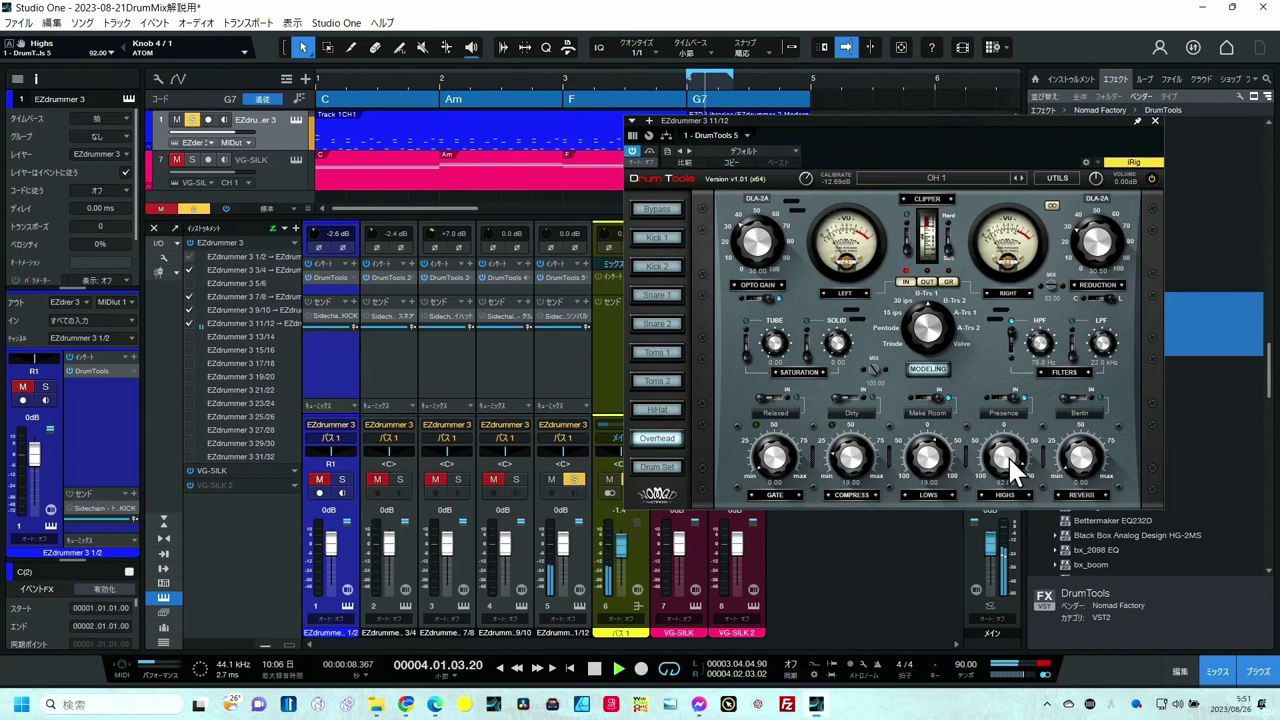
{"action": "scroll", "coordinate": [1009, 458], "scroll_direction": "down", "scroll_amount": 5}
{"action": "scroll", "coordinate": [1006, 463], "scroll_direction": "down", "scroll_amount": 8}
Enable and raise the overhead's Tube saturation, set Opto Gain to 38.00 and close its DrumTools
{"action": "left_click", "coordinate": [746, 340]}
{"action": "scroll", "coordinate": [775, 337], "scroll_direction": "up", "scroll_amount": 3}
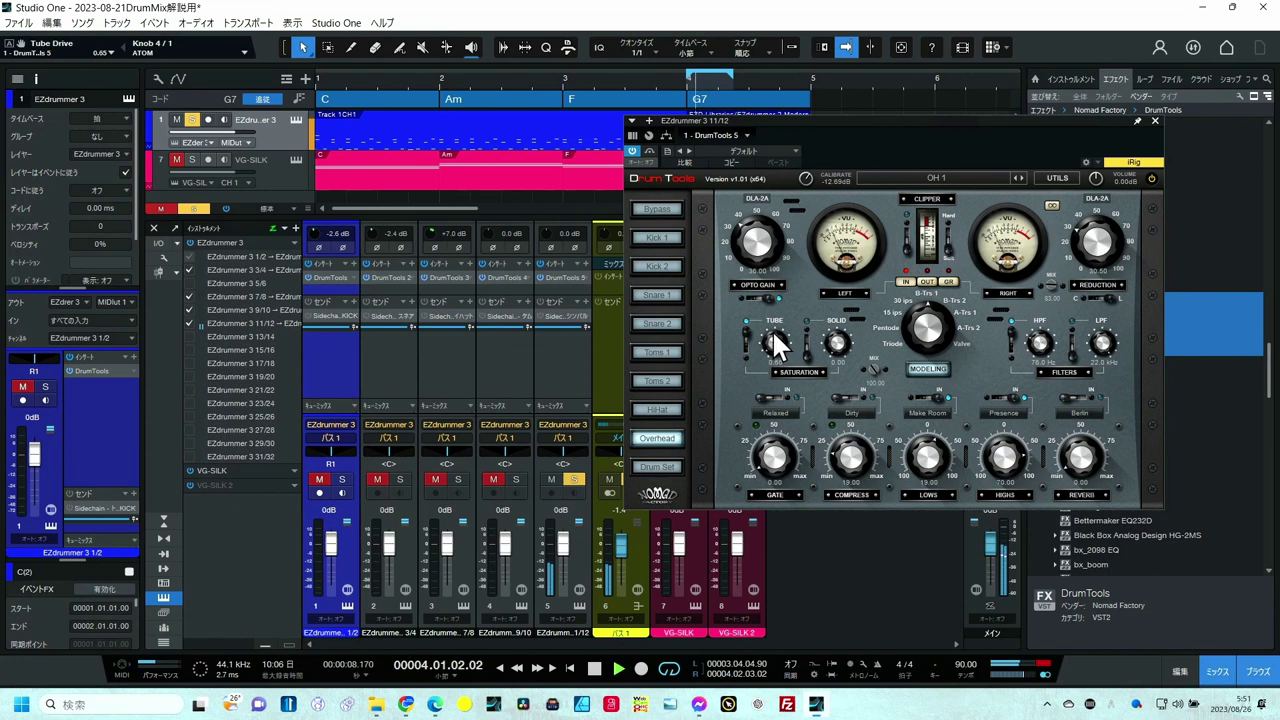
{"action": "scroll", "coordinate": [774, 333], "scroll_direction": "up", "scroll_amount": 4}
{"action": "scroll", "coordinate": [776, 334], "scroll_direction": "up", "scroll_amount": 5}
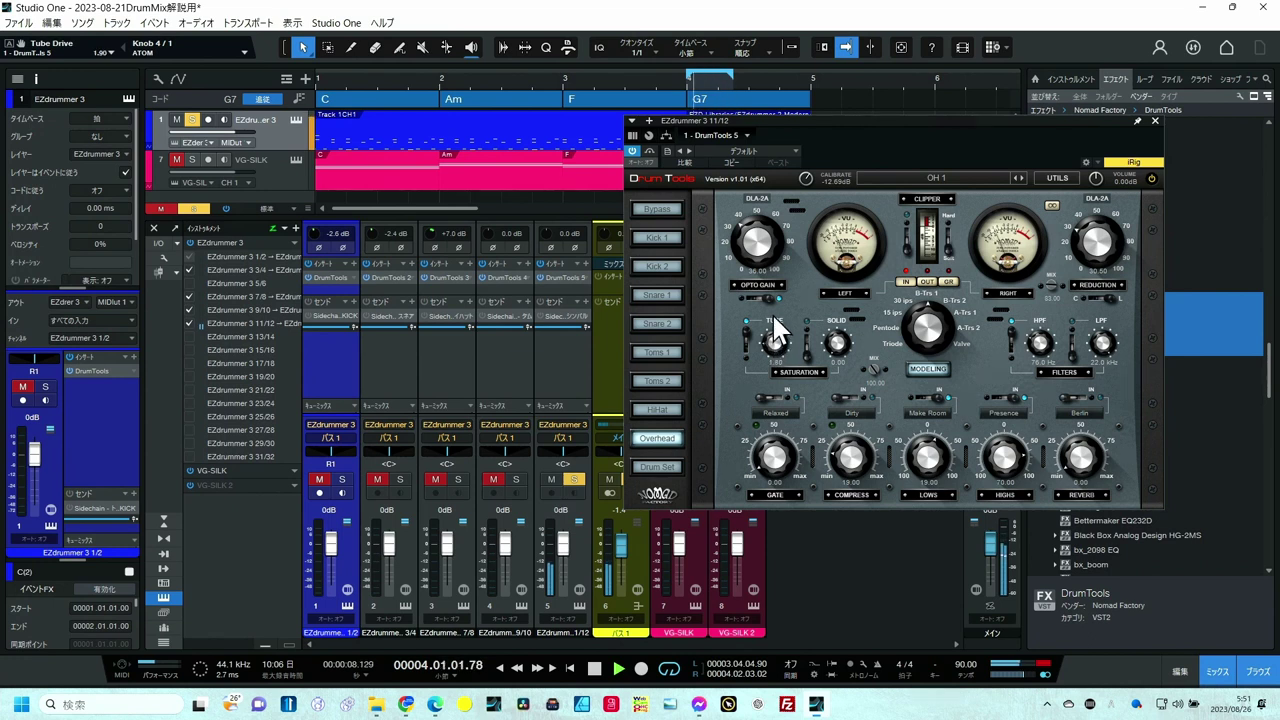
{"action": "scroll", "coordinate": [778, 325], "scroll_direction": "up", "scroll_amount": 3}
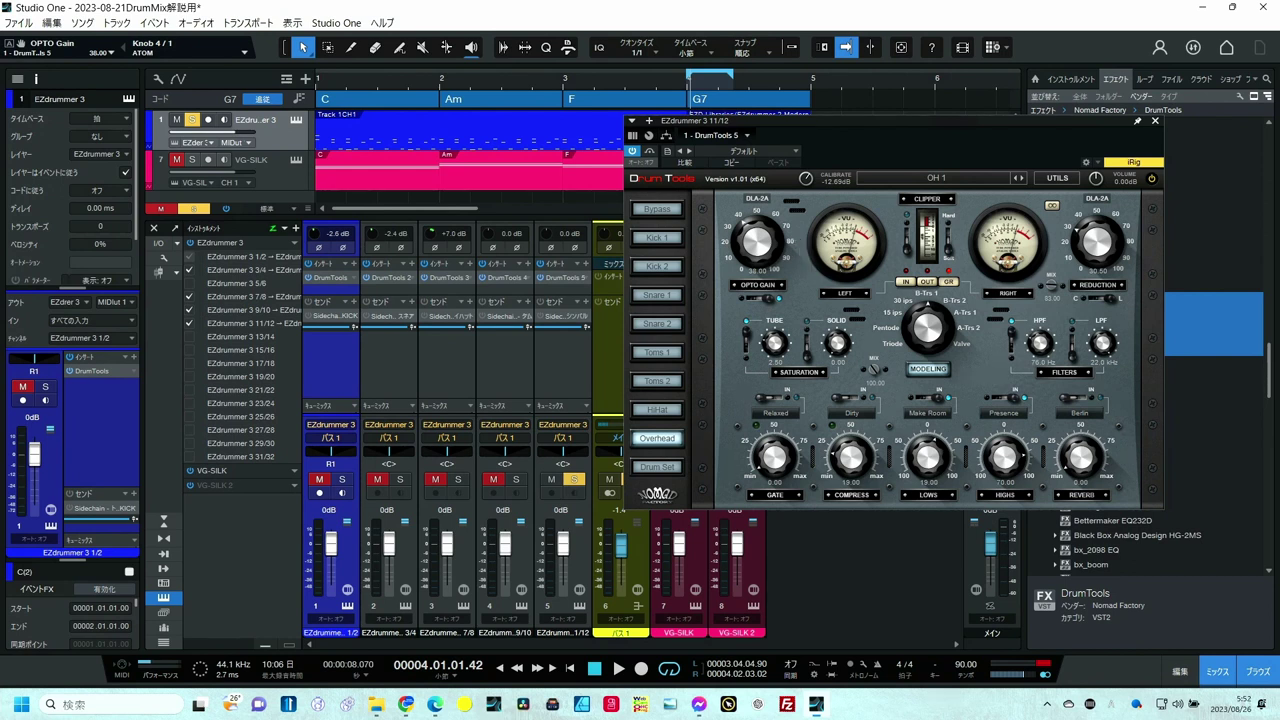
{"action": "left_click", "coordinate": [1156, 120]}
Solo all five drum channels and play the full kit from the start, looping bars 1 to 4
{"action": "left_click", "coordinate": [617, 669]}
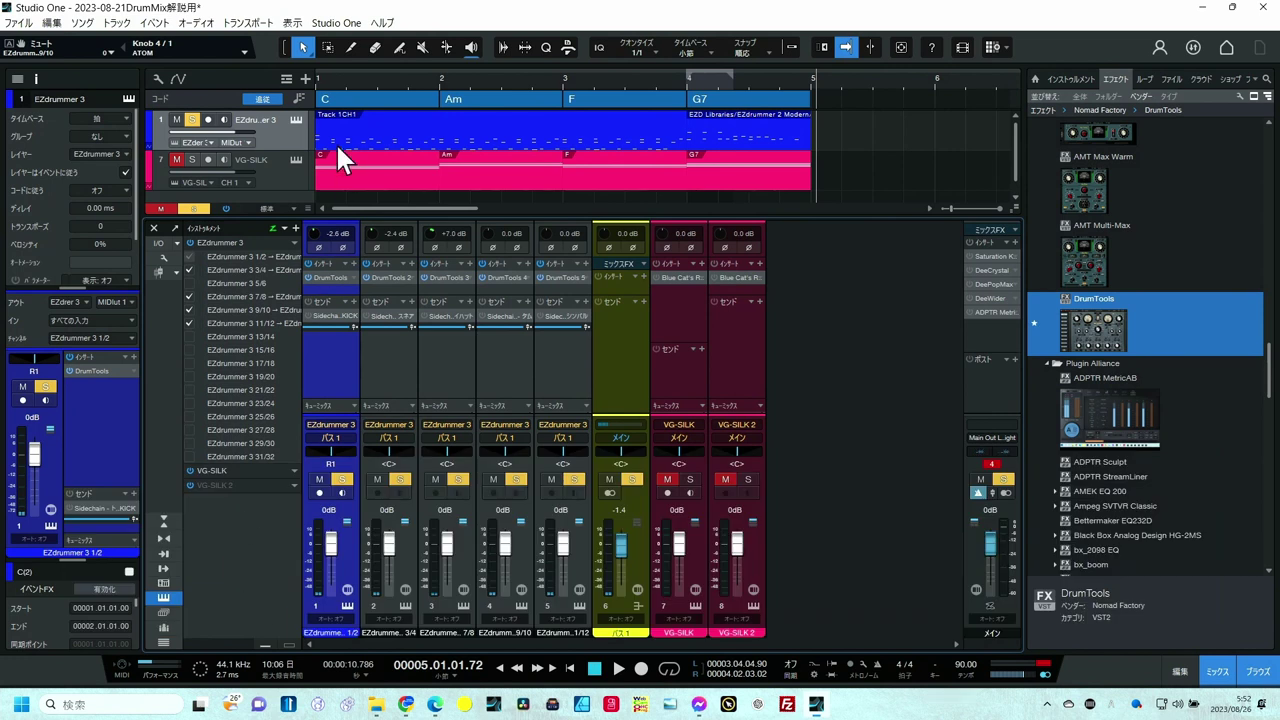
{"action": "left_click", "coordinate": [315, 78]}
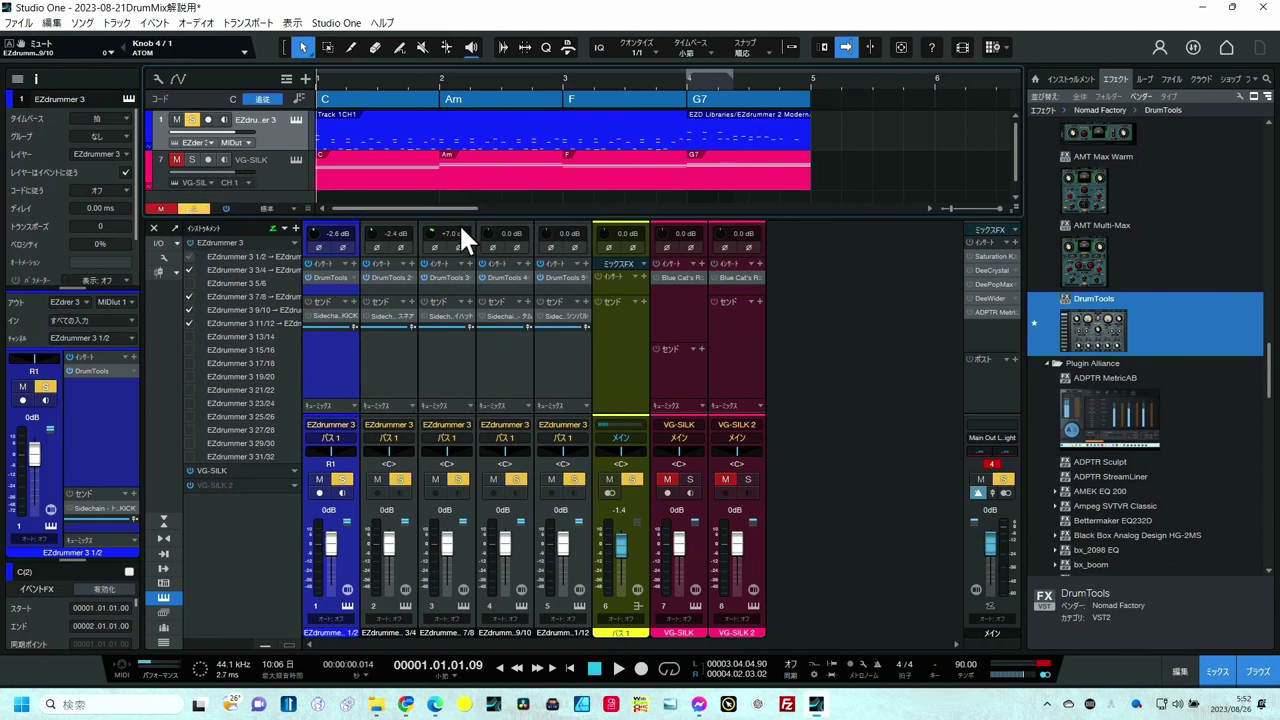
{"action": "key", "text": "space"}
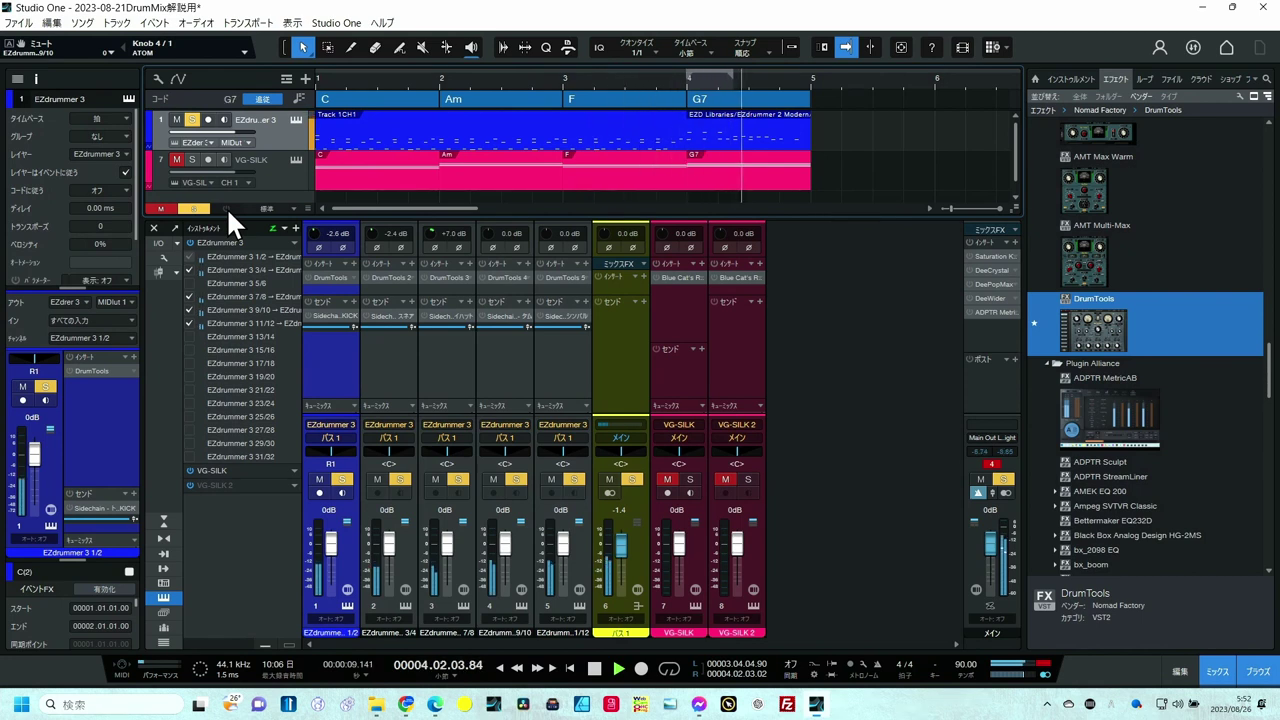
{"action": "key", "text": "slash"}
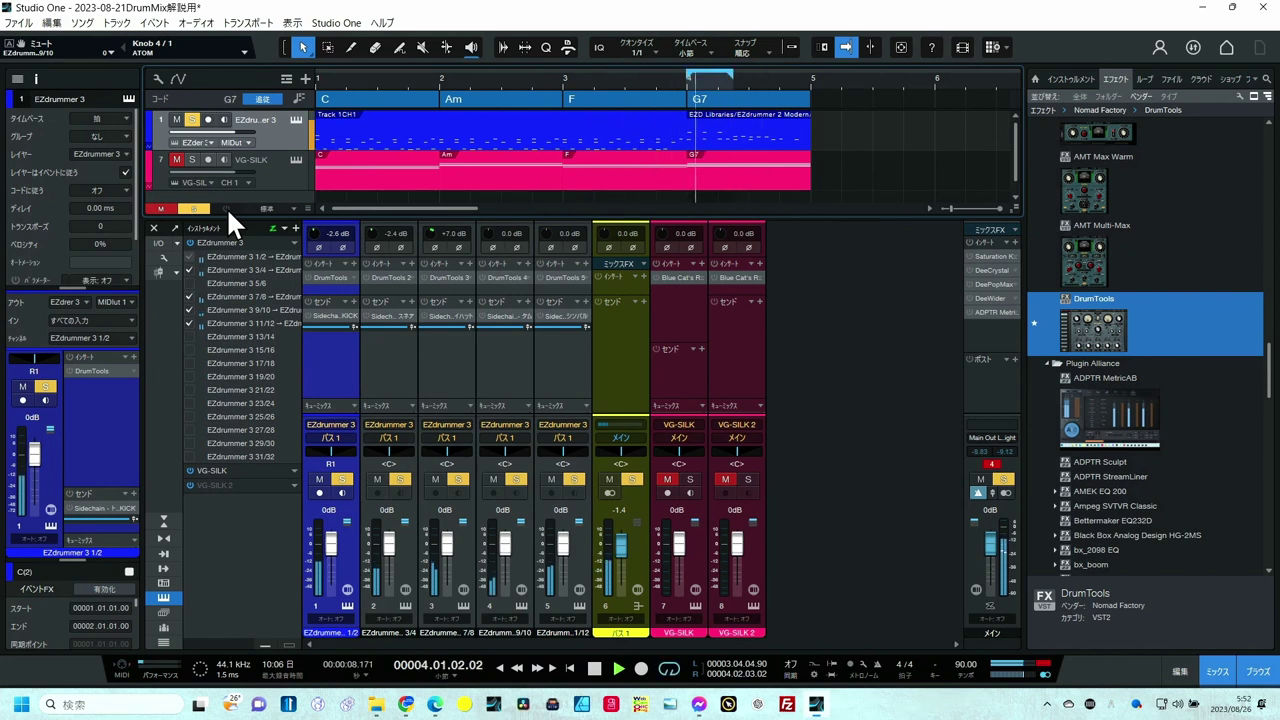
{"action": "key", "text": "space"}
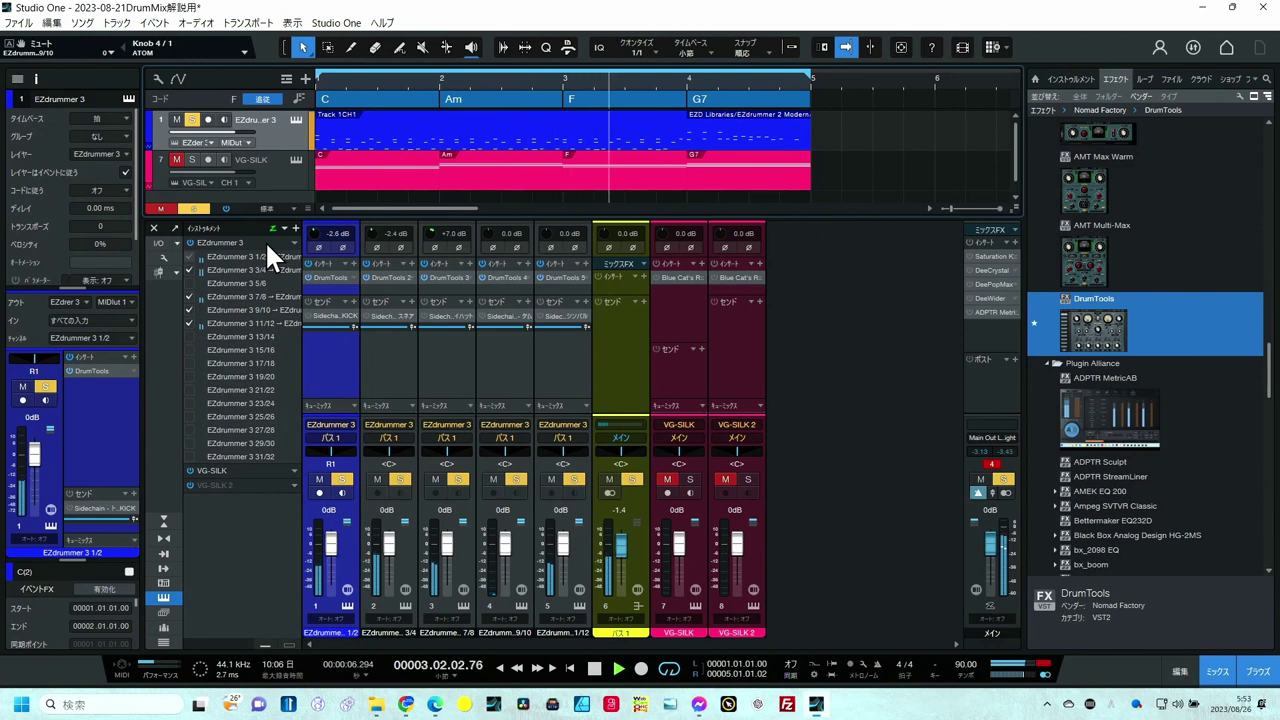
{"action": "key", "text": "space"}
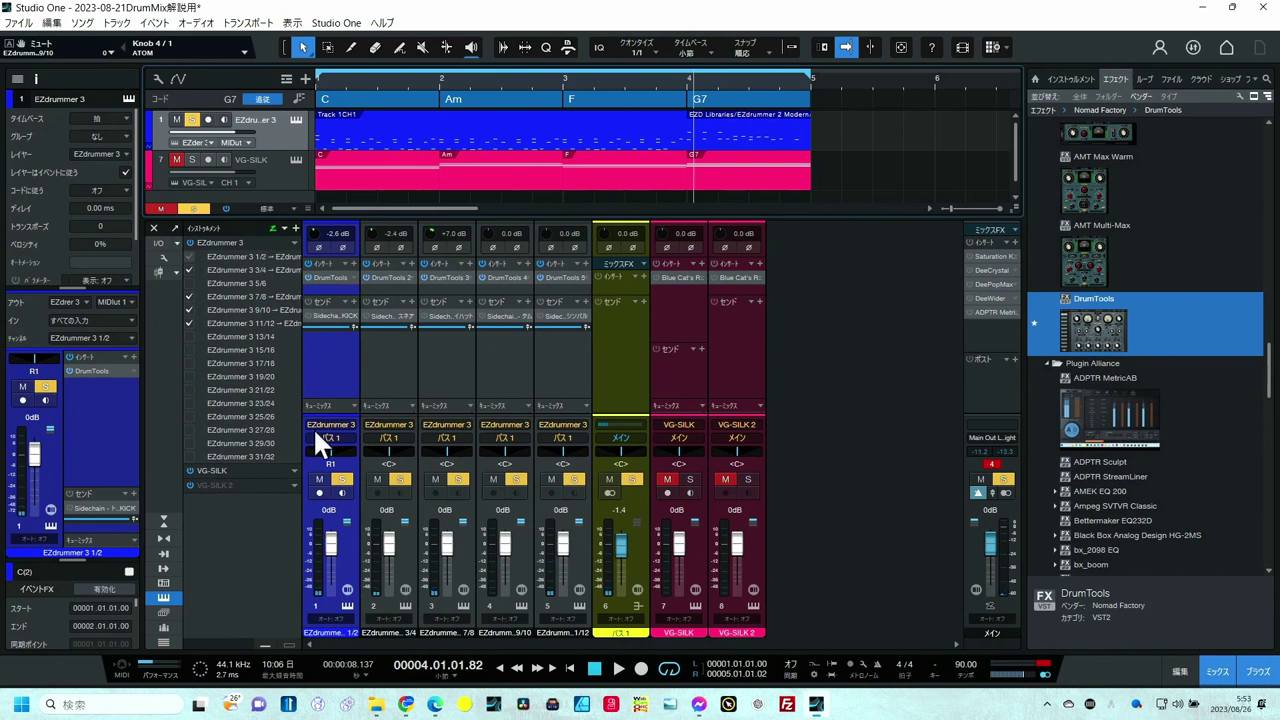
Insert DrumTools on the drum bus and switch it to the Drum Set category
{"action": "left_click", "coordinate": [614, 338]}
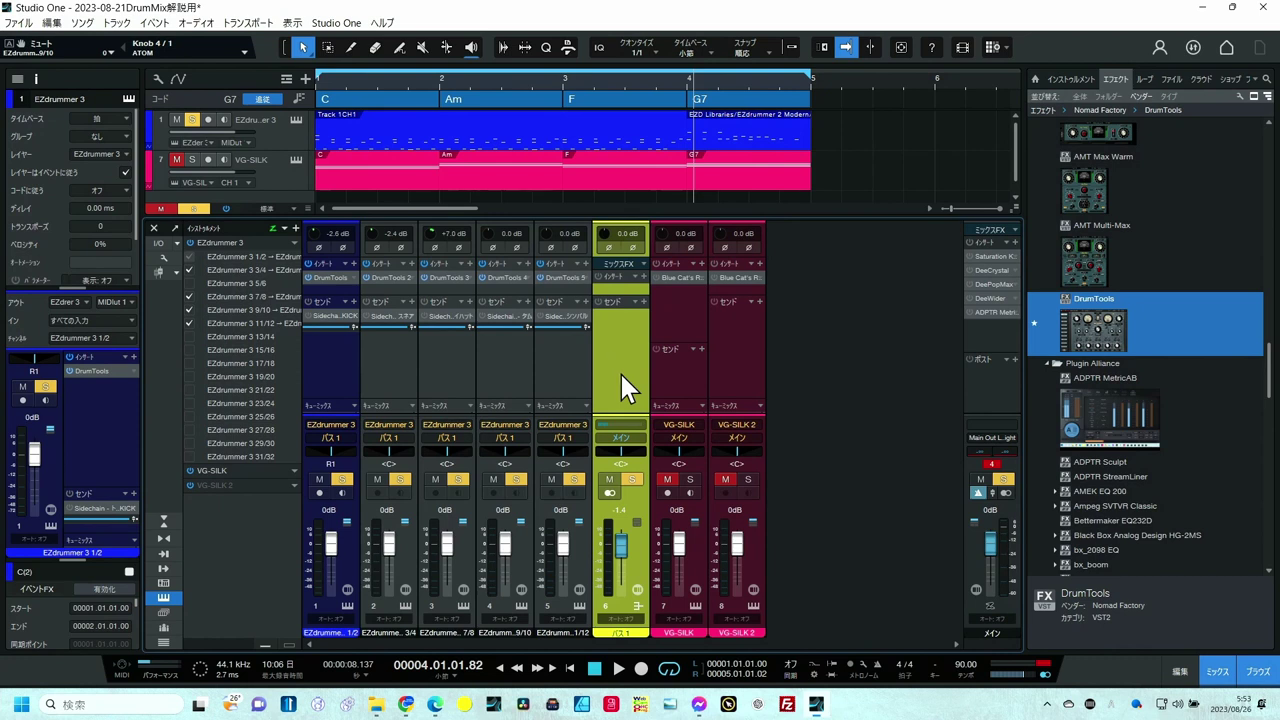
{"action": "left_click_drag", "start_coordinate": [1117, 320], "coordinate": [617, 283]}
{"action": "left_click", "coordinate": [660, 467]}
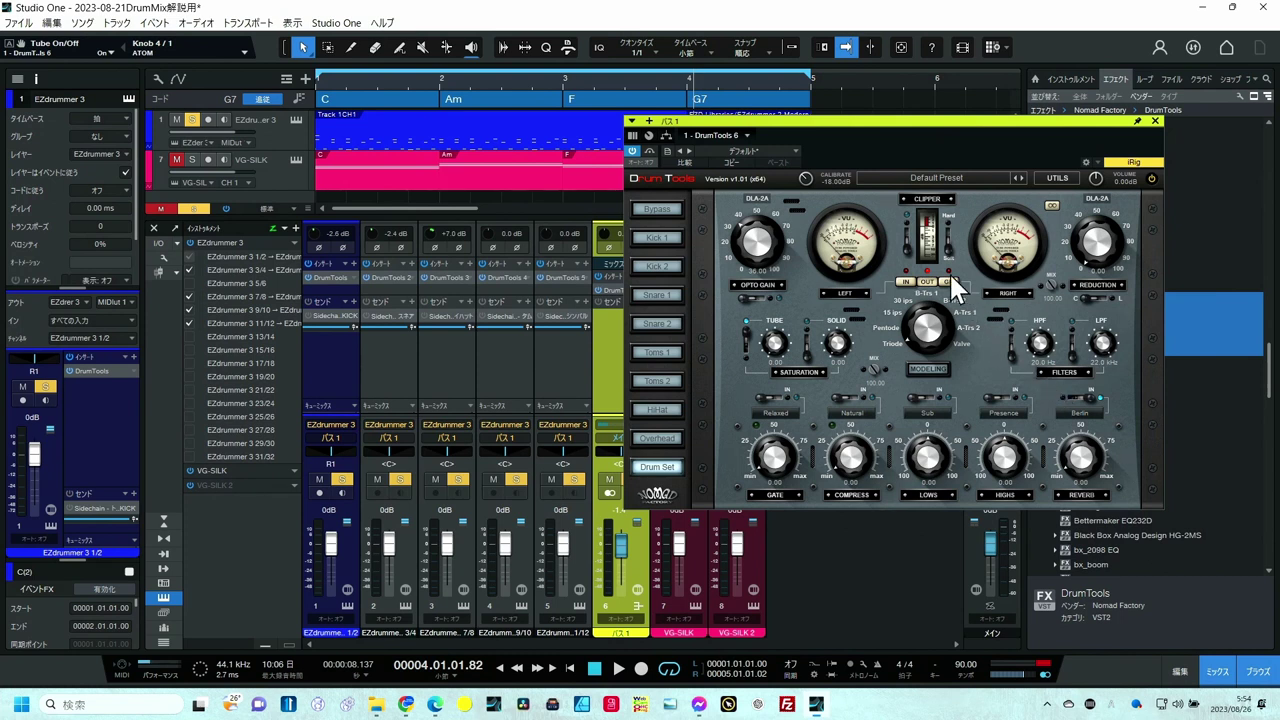
Enable the drum bus DrumTools clipper, play the kit from the start and set the VU calibration to -6.00 dB
{"action": "left_click", "coordinate": [905, 227]}
{"action": "left_click", "coordinate": [571, 669]}
{"action": "key", "text": "space"}
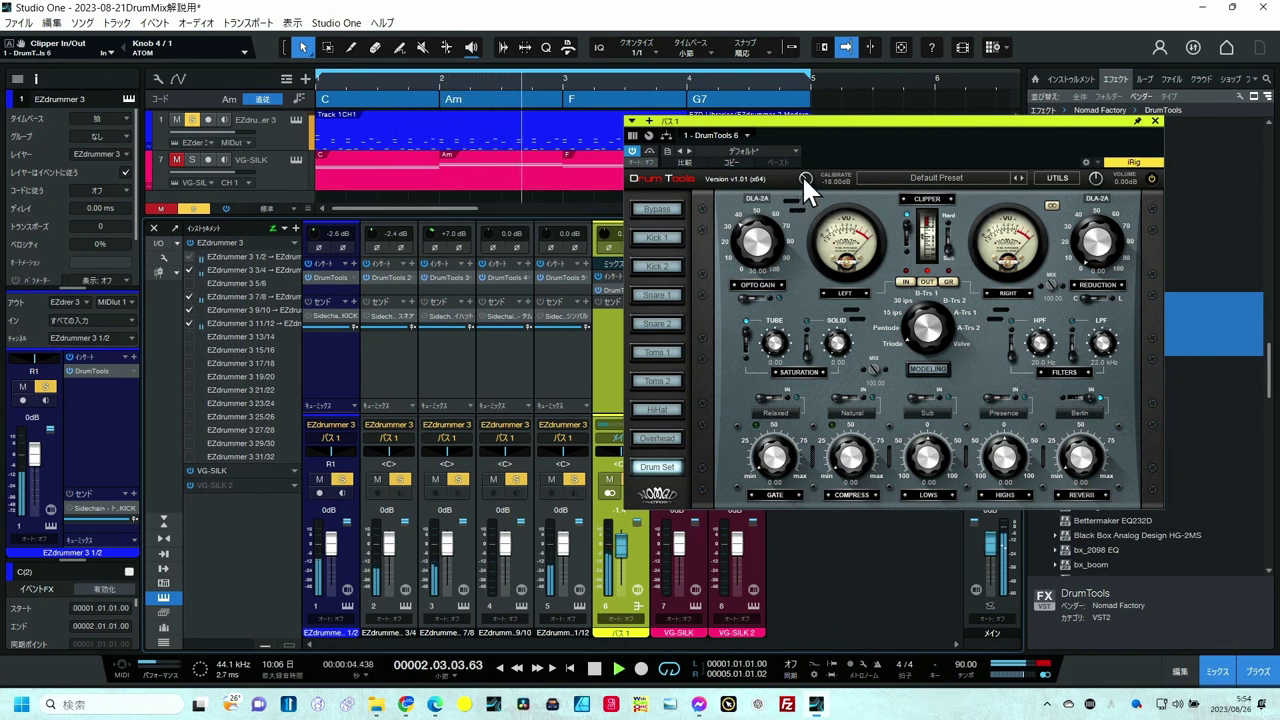
{"action": "left_click_drag", "start_coordinate": [802, 168], "coordinate": [814, 98]}
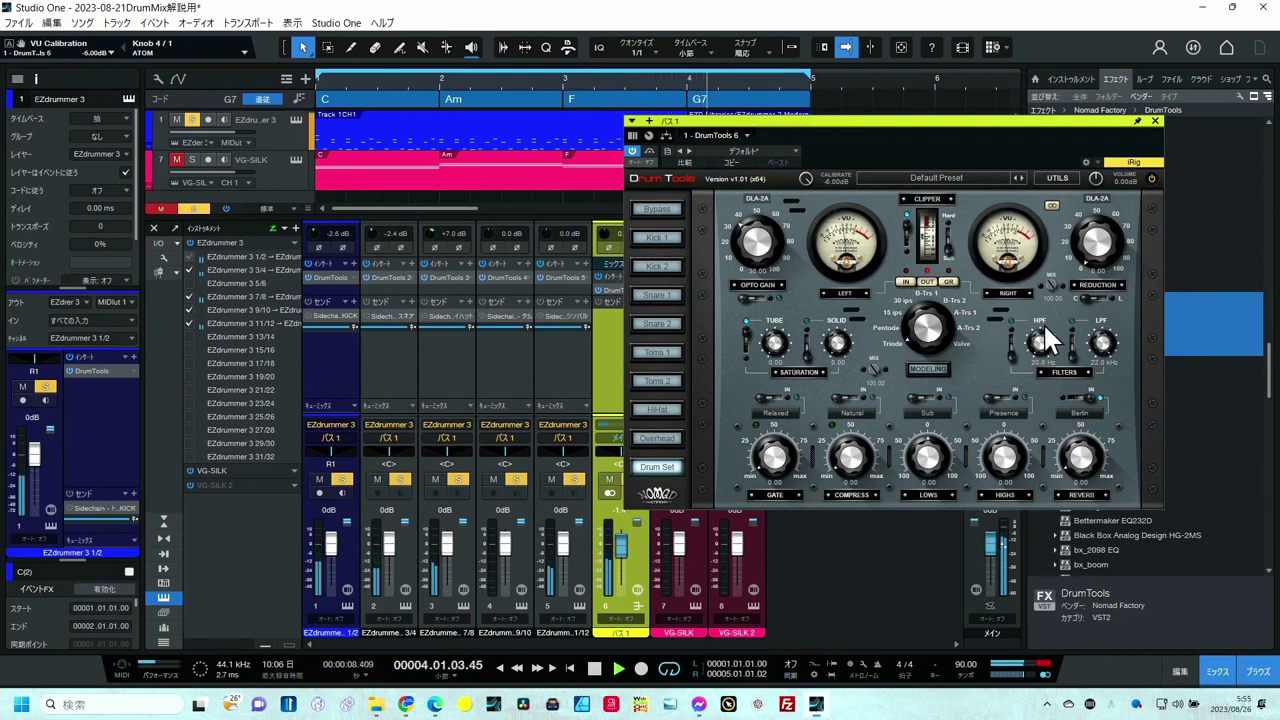
Enable the drum bus Highs and Lows bands, setting Highs to 45.00 and Lows to 24.00
{"action": "left_click", "coordinate": [1001, 394]}
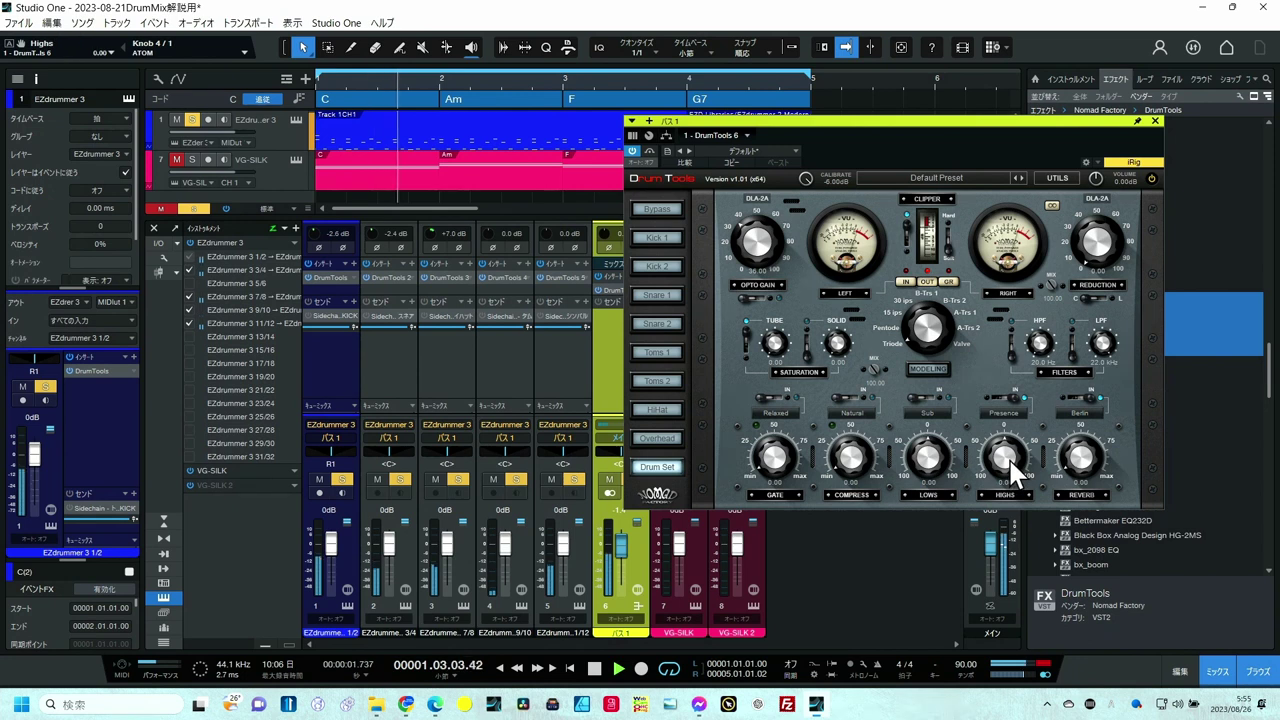
{"action": "left_click_drag", "start_coordinate": [1009, 466], "coordinate": [1012, 437]}
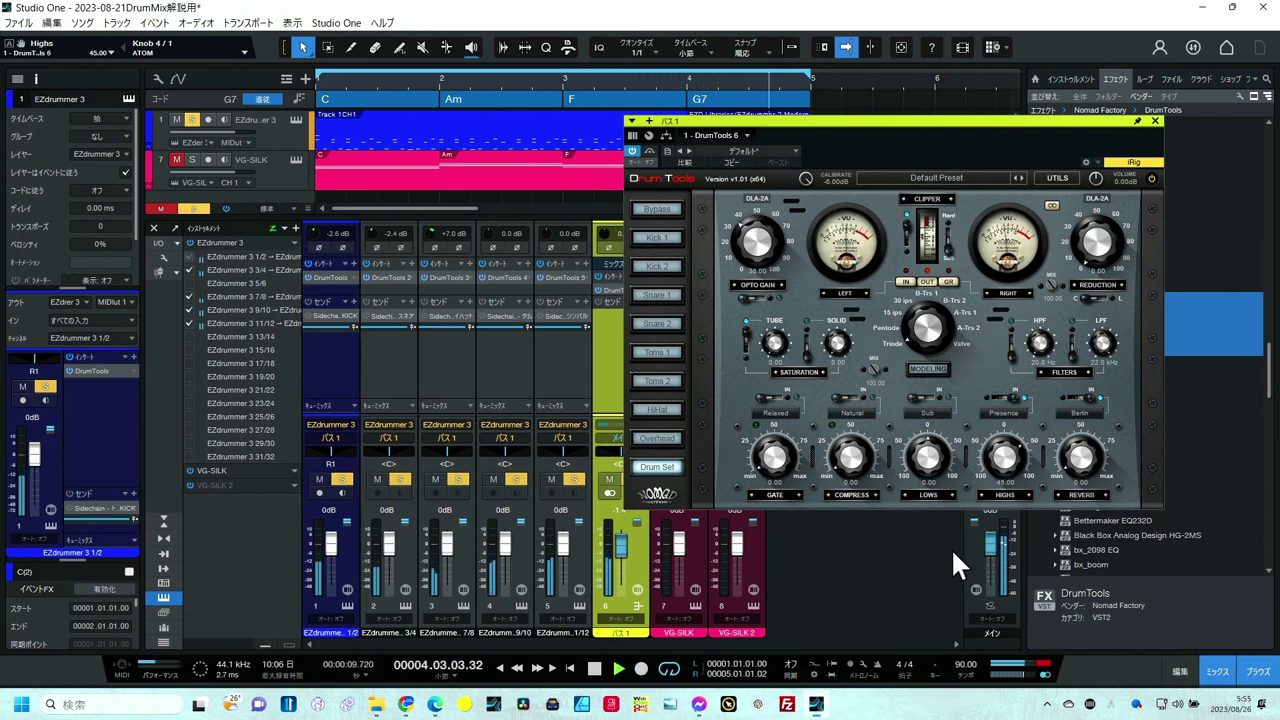
{"action": "left_click", "coordinate": [927, 392]}
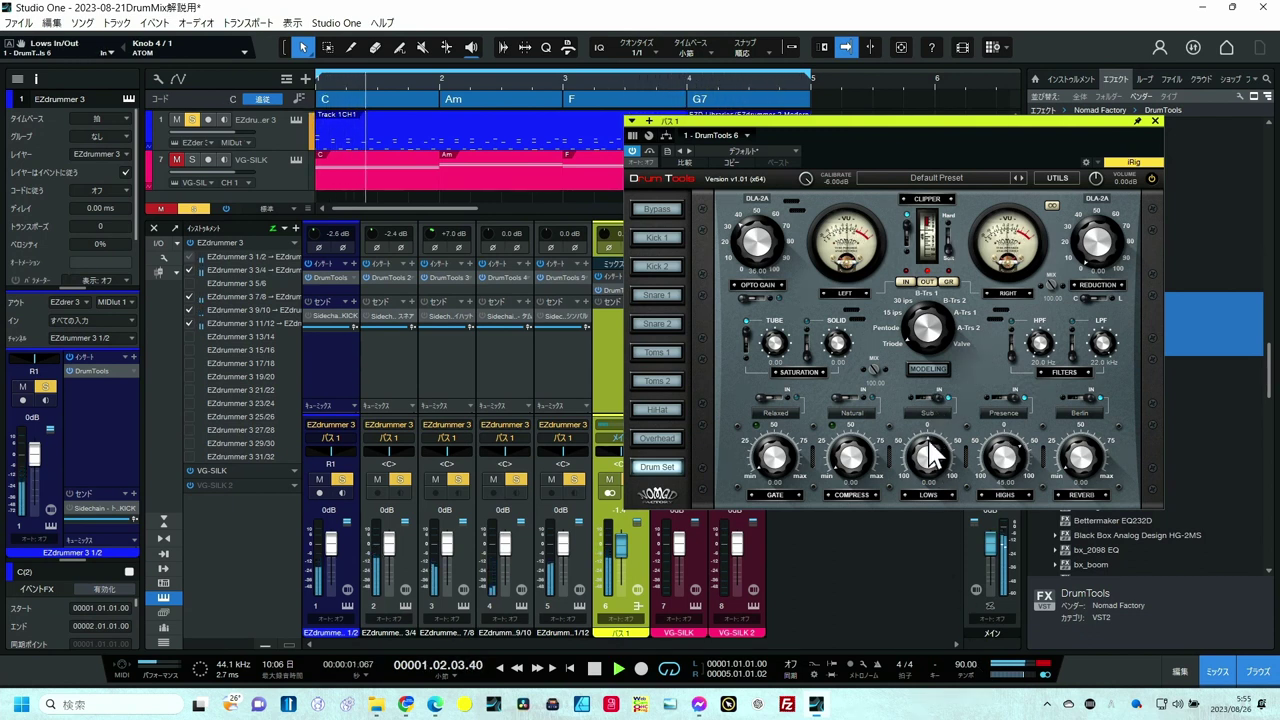
{"action": "left_click_drag", "start_coordinate": [927, 459], "coordinate": [927, 458]}
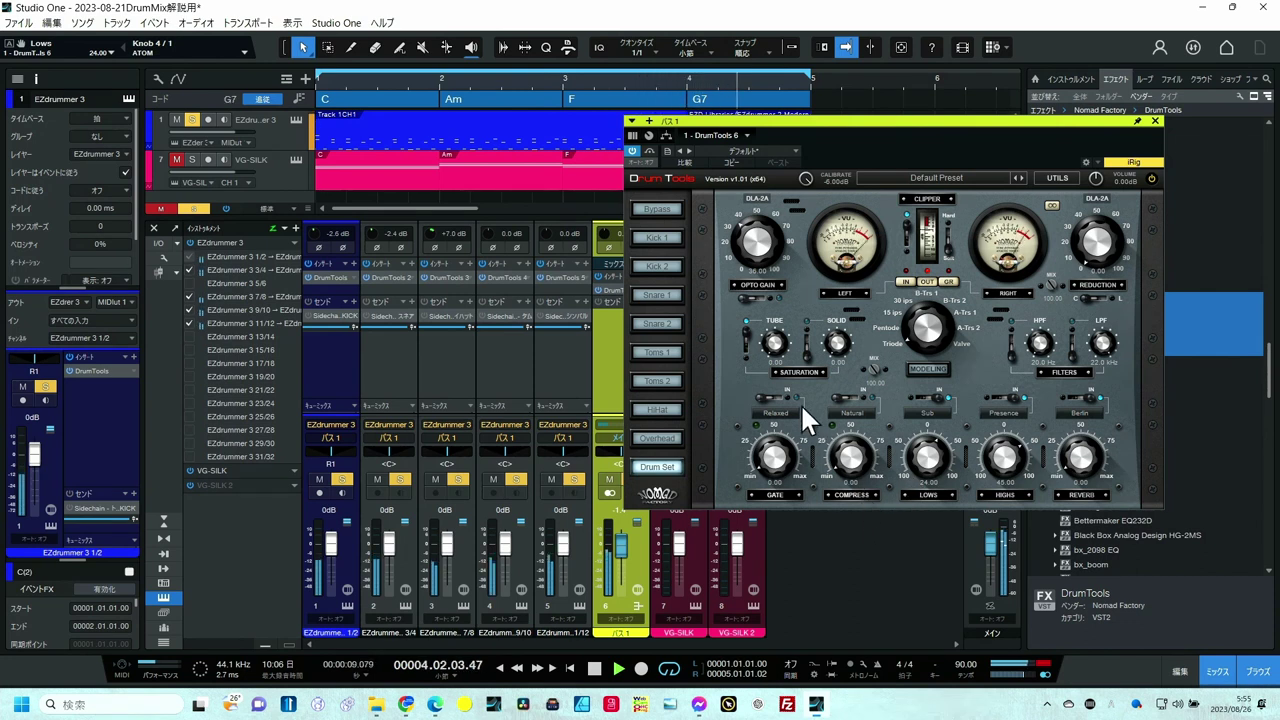
Switch the VU meters to GR and enable the opto compressor with Opto Gain at 42.50
{"action": "left_click", "coordinate": [953, 279]}
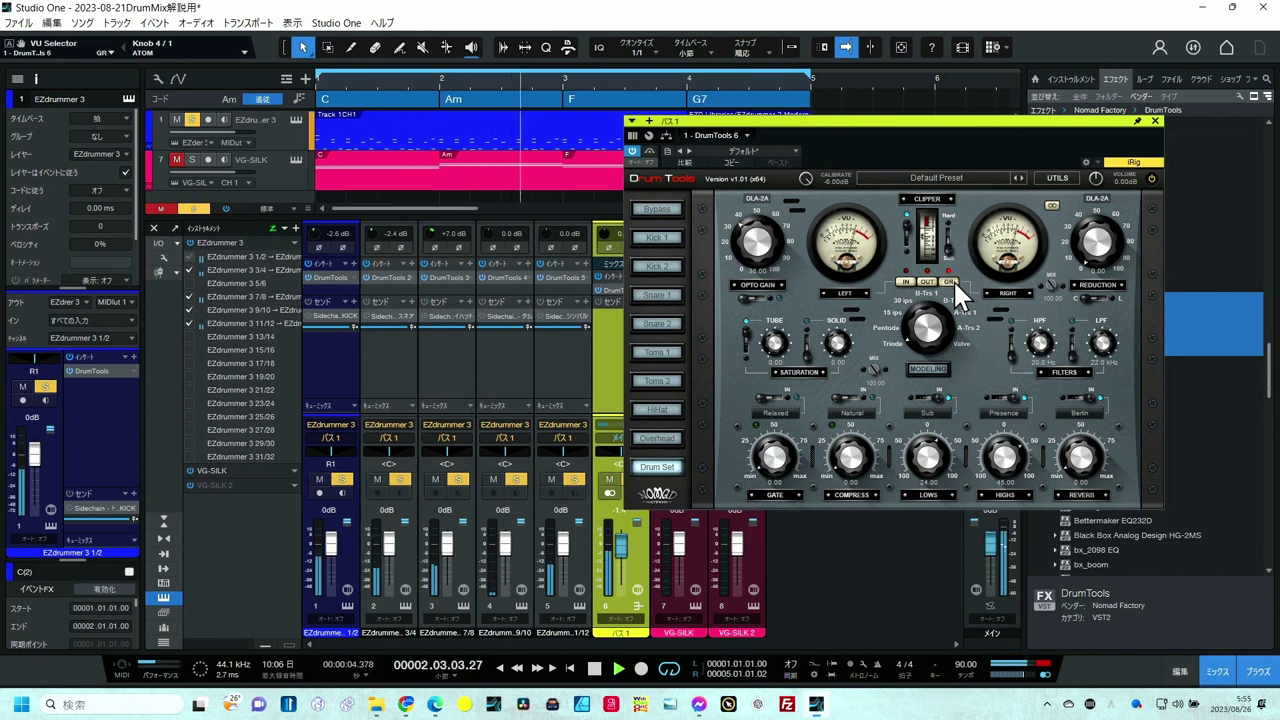
{"action": "left_click", "coordinate": [762, 252]}
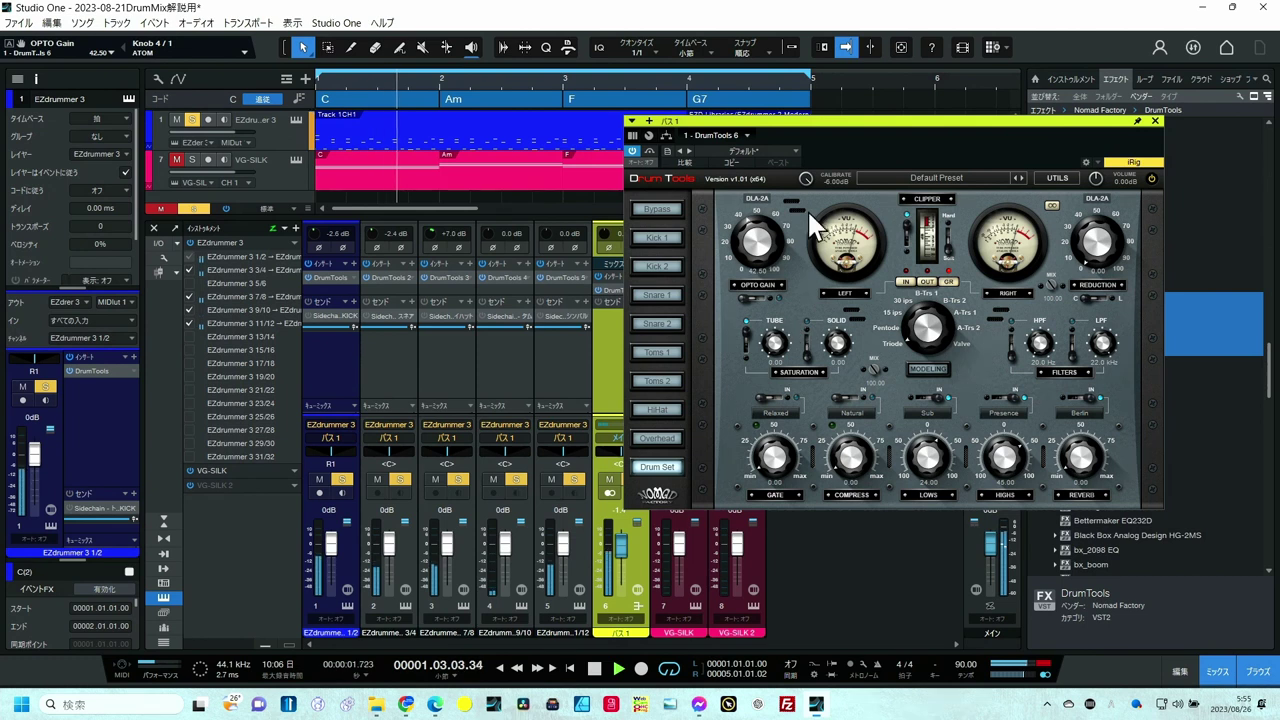
{"action": "left_click", "coordinate": [759, 295]}
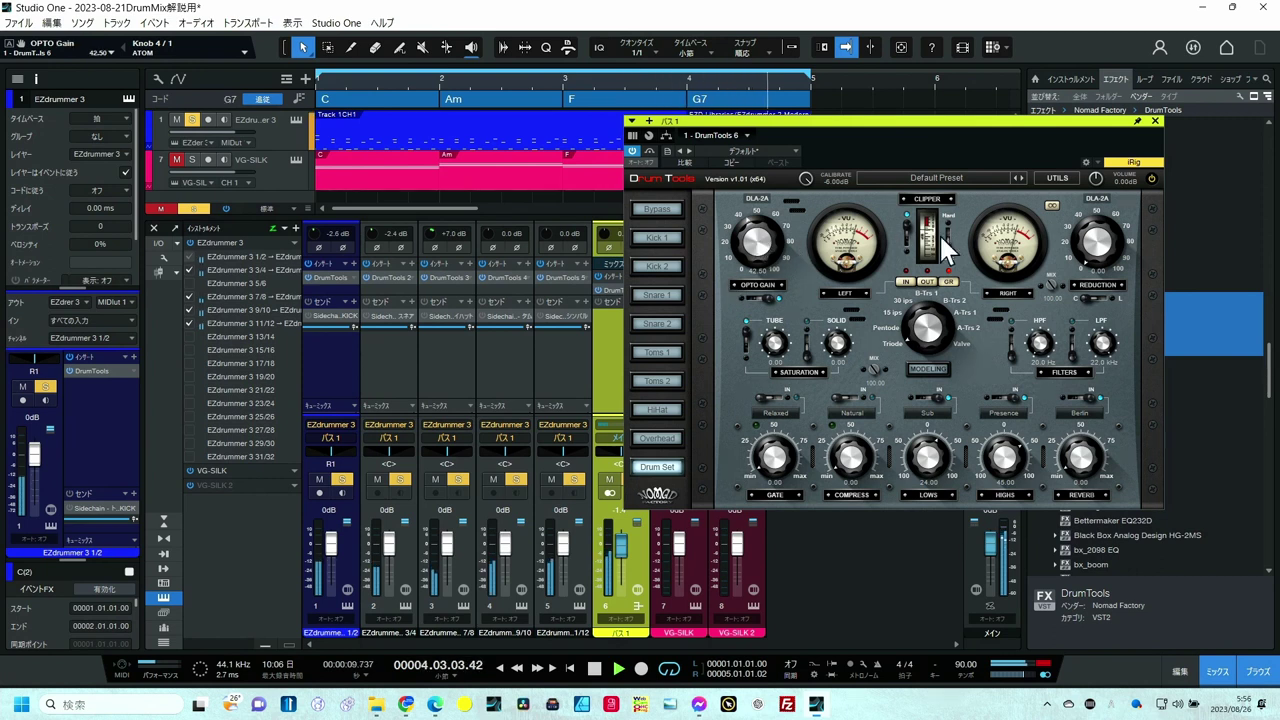
Set the drum bus opto compressor's Reduction to 29.00 while the kit plays
{"action": "left_click_drag", "start_coordinate": [1098, 245], "coordinate": [1097, 208]}
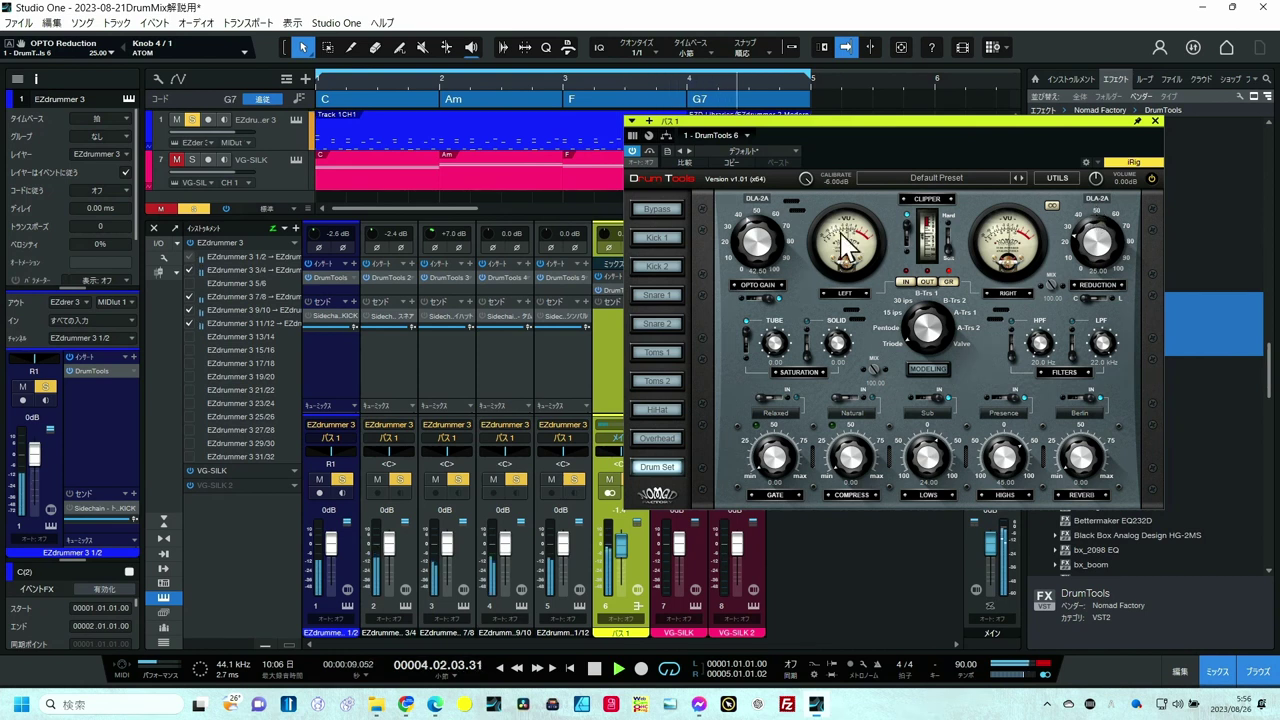
{"action": "left_click", "coordinate": [765, 230]}
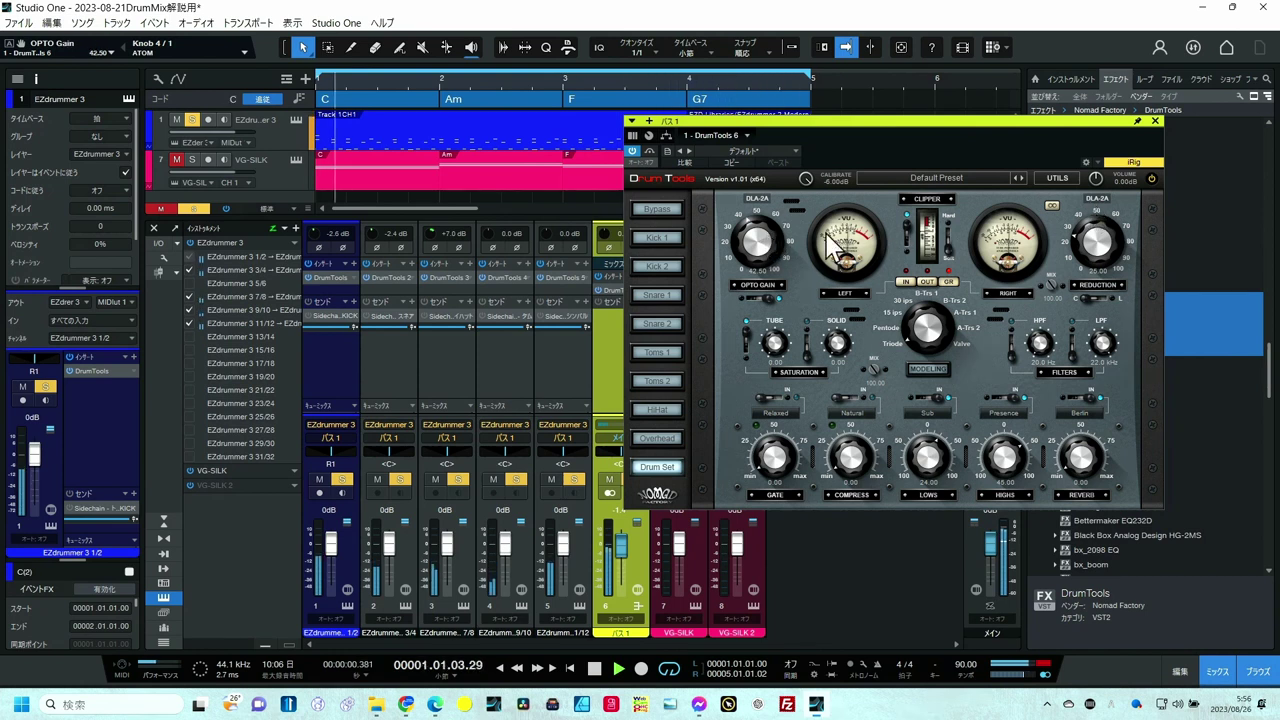
{"action": "left_click", "coordinate": [1100, 246]}
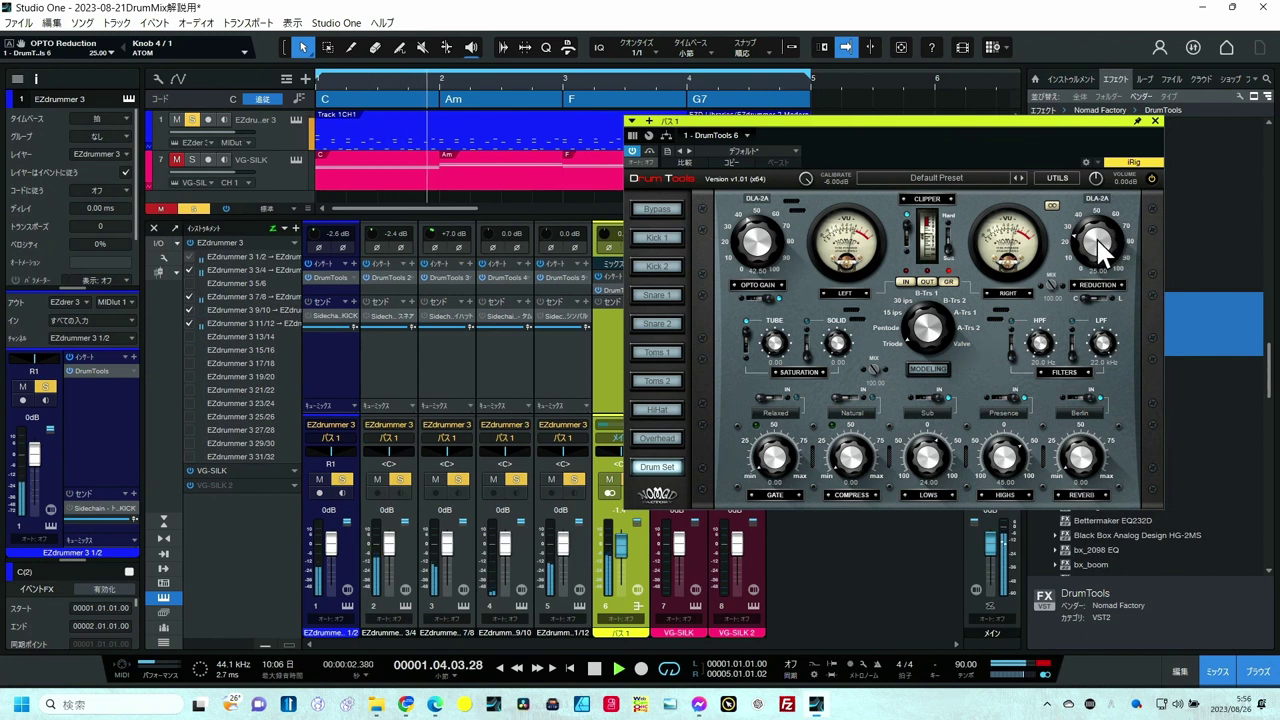
{"action": "left_click_drag", "start_coordinate": [1098, 240], "coordinate": [1096, 238]}
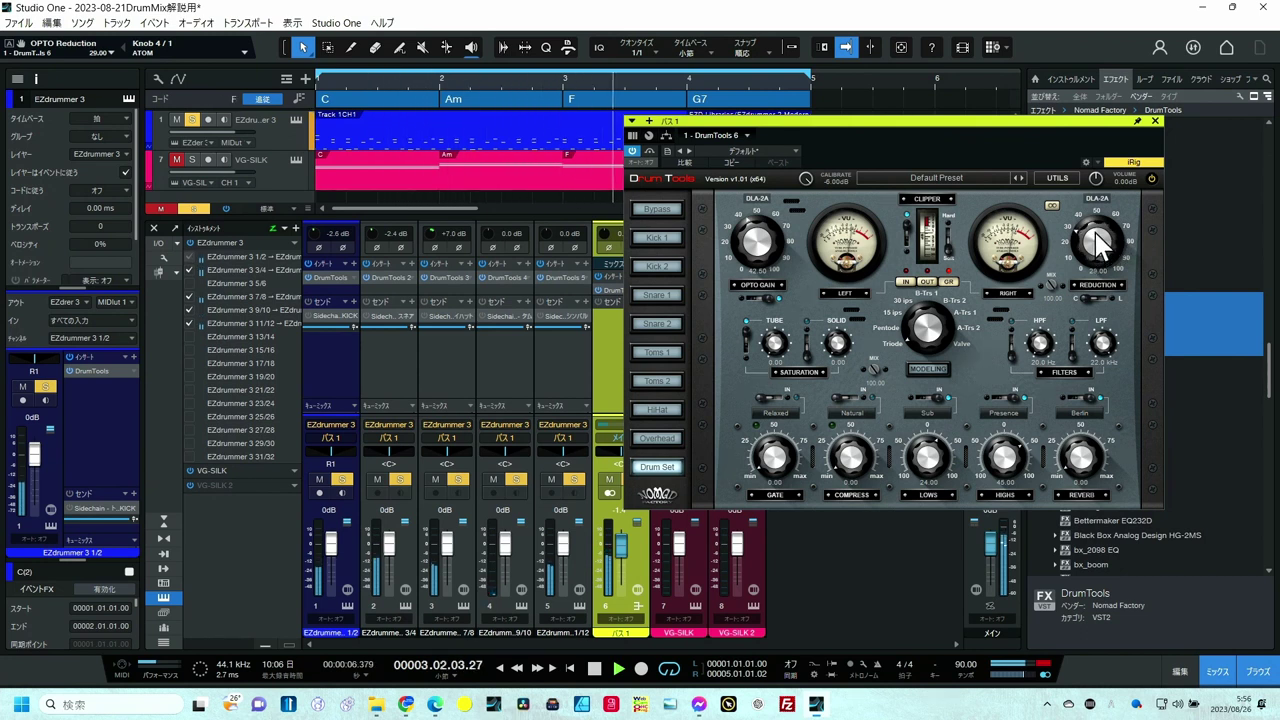
Set the drum bus Reverb to 23.50, comparing the kit with DrumTools on and off, and stop playback
{"action": "left_click", "coordinate": [634, 150]}
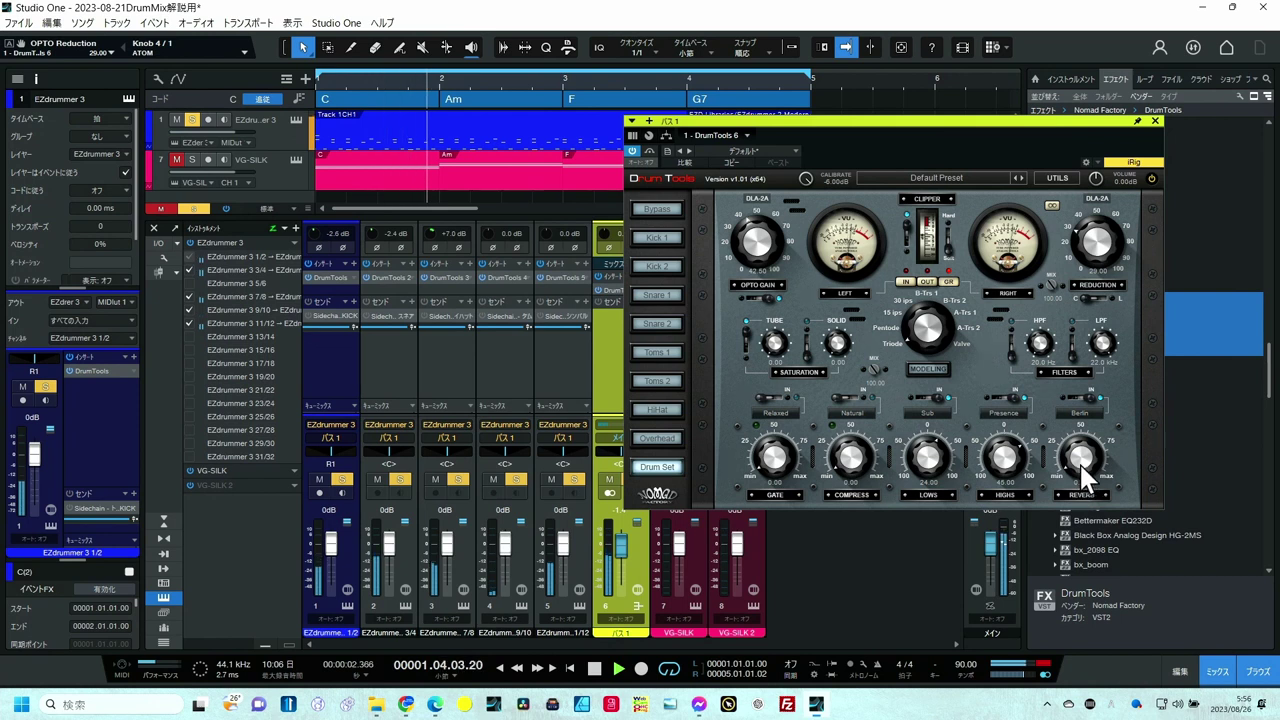
{"action": "left_click_drag", "start_coordinate": [1080, 463], "coordinate": [1078, 436]}
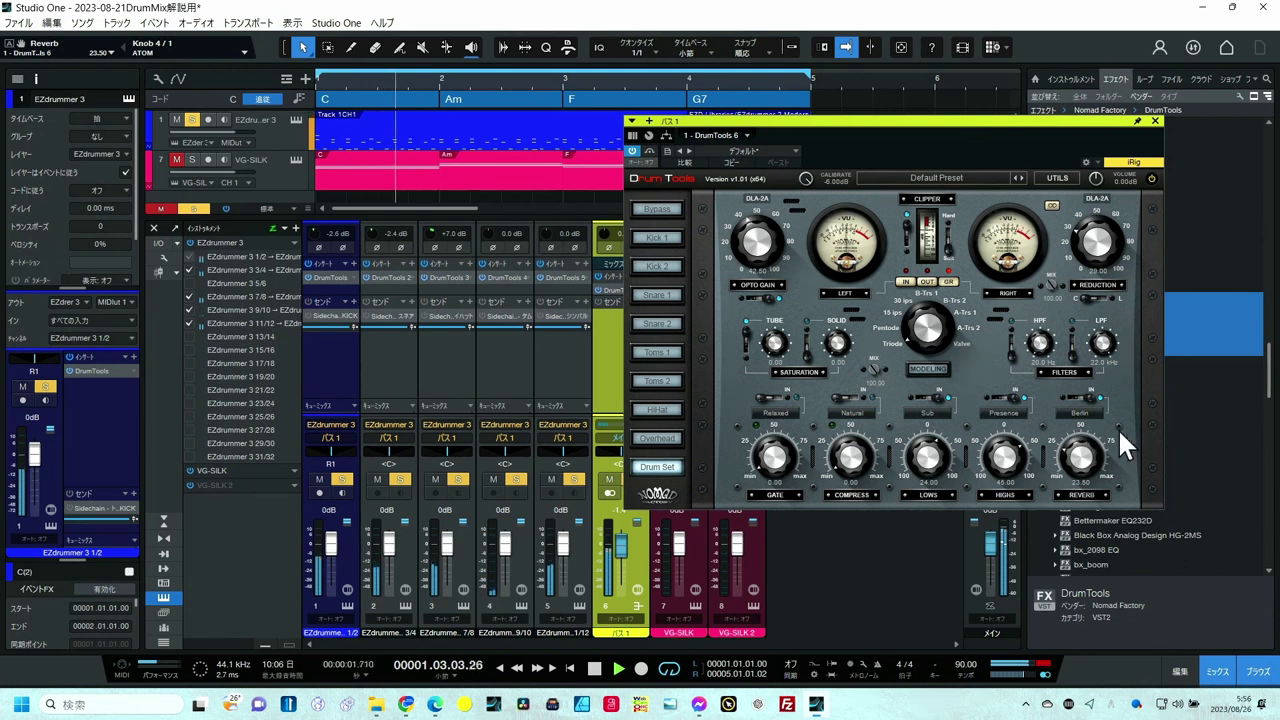
{"action": "left_click", "coordinate": [632, 150]}
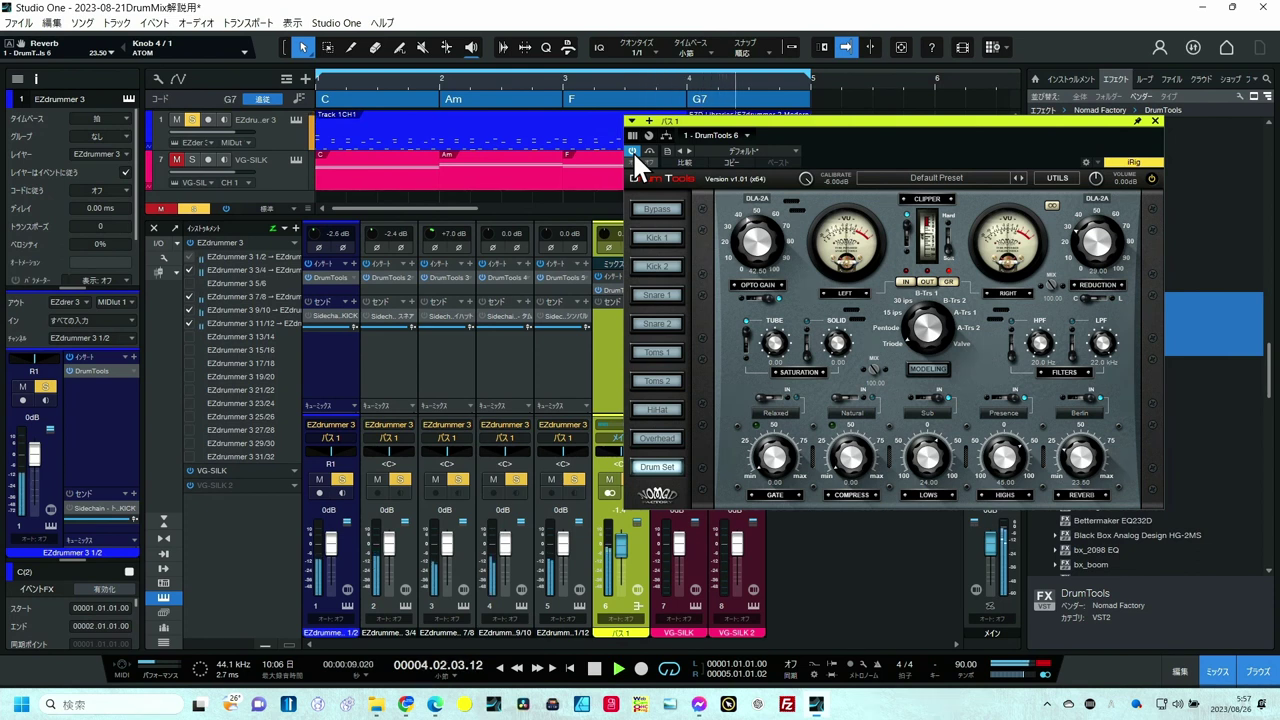
{"action": "key", "text": "space"}
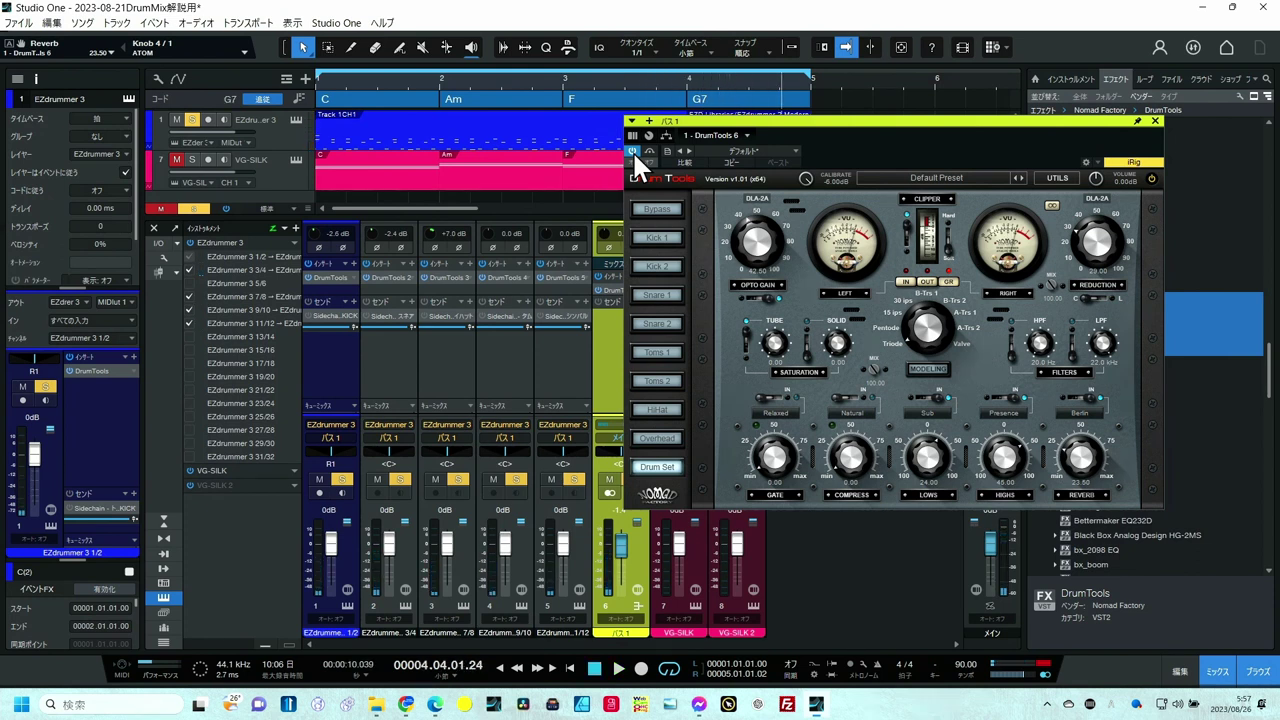